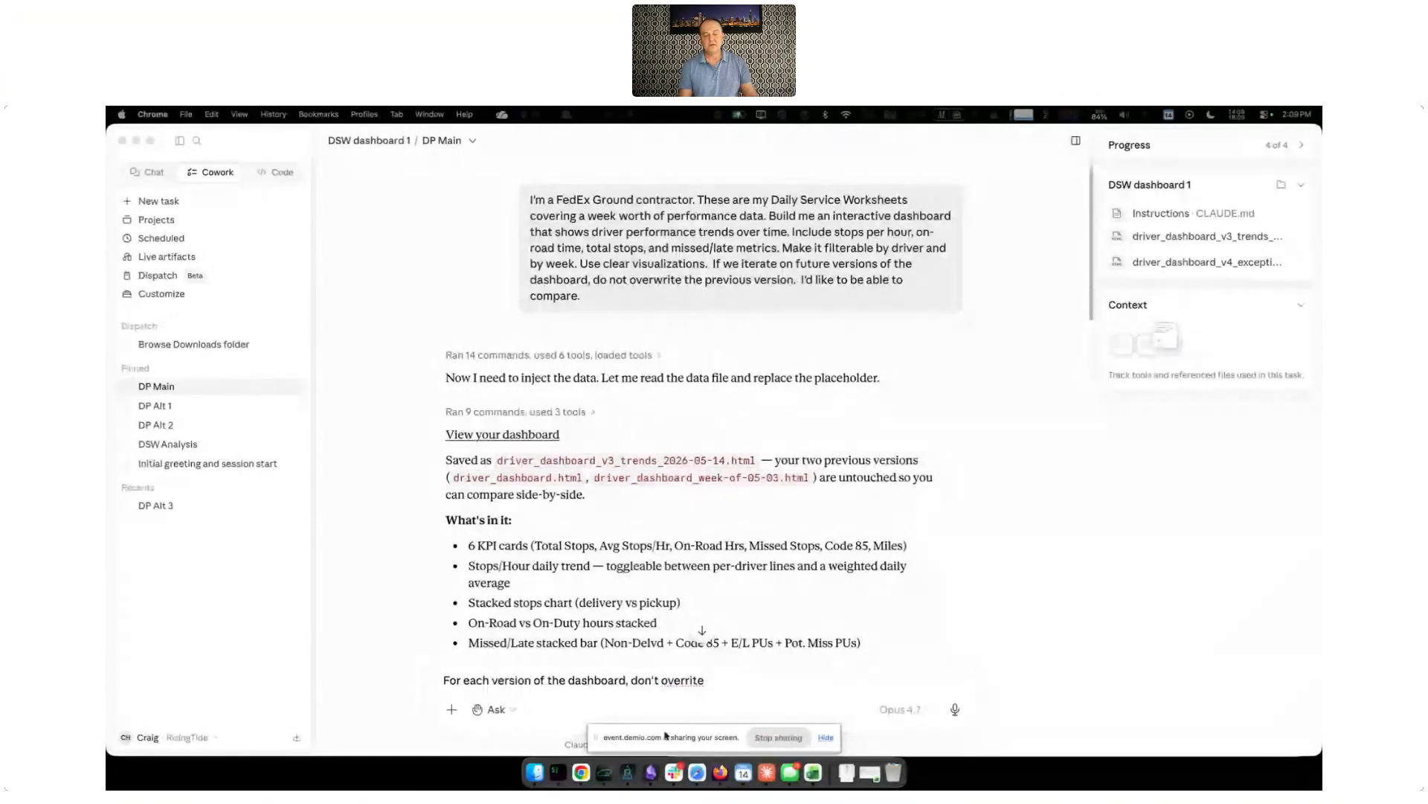
Switch to Excel and examine the columns of the Daily Service Worksheet in dsw-2026-05-03.xls
left_click(811, 771)
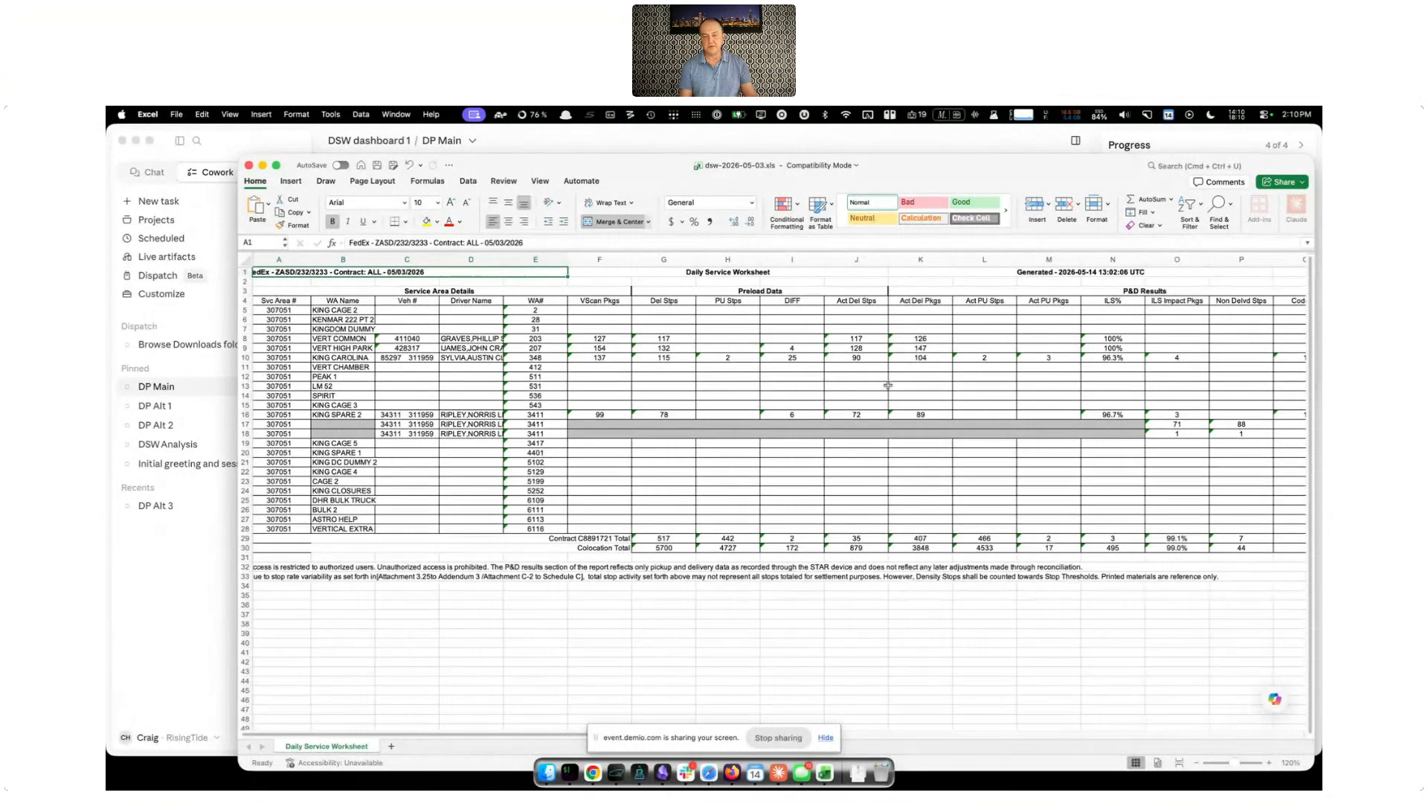
scroll(842, 391, "right", 10)
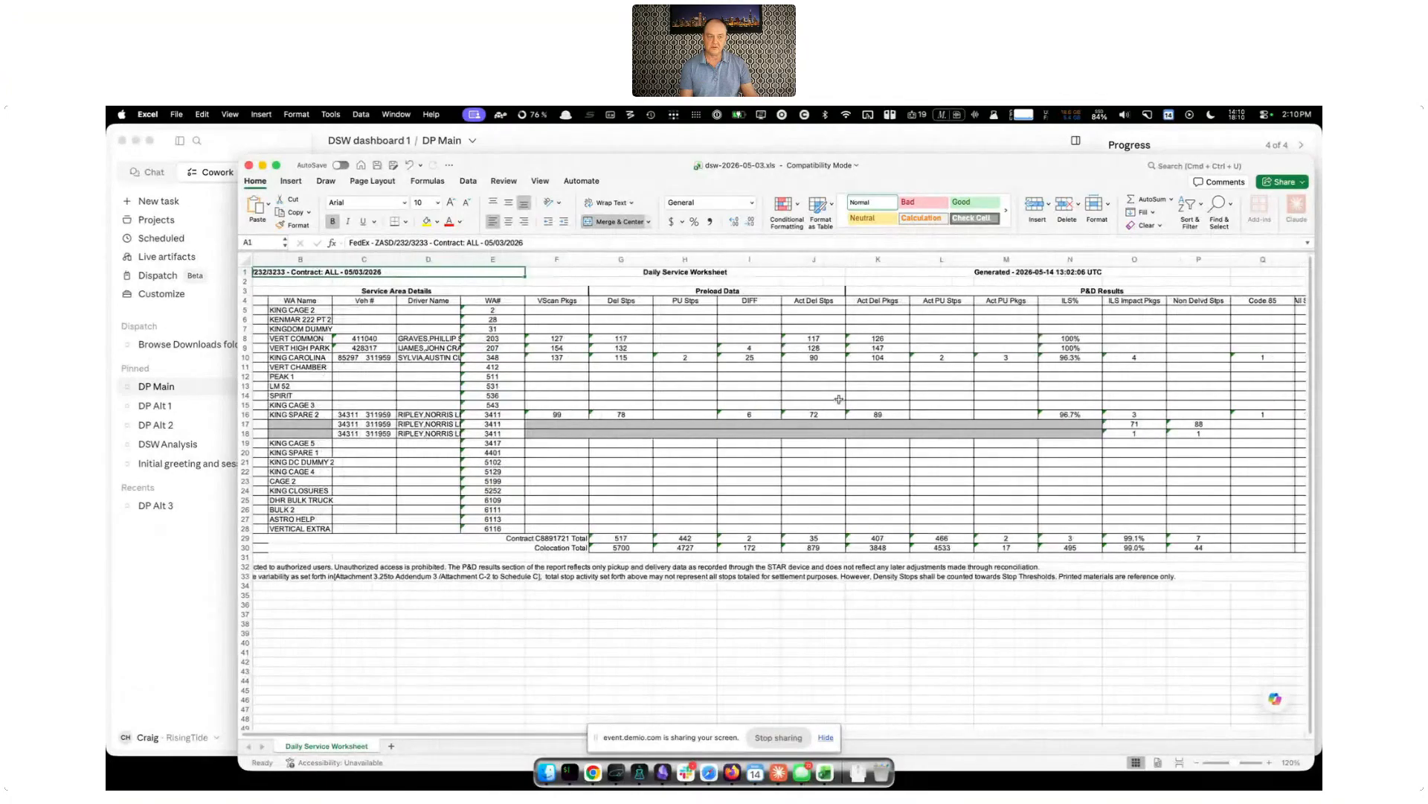
scroll(840, 400, "left", 10)
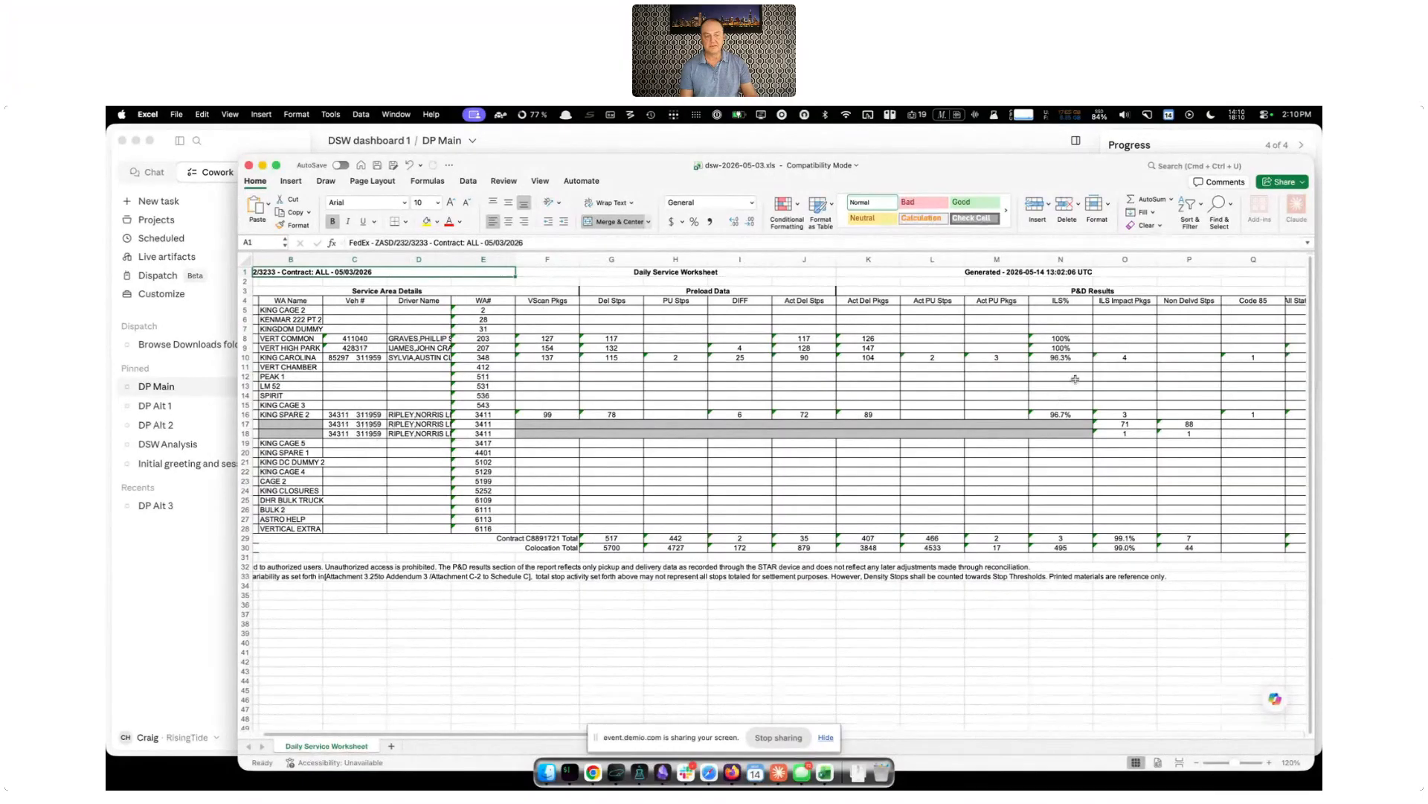
Return to Claude and review the dashboard prompt and the reply's notes on its contents, filters and data in the DP Main task
left_click(195, 610)
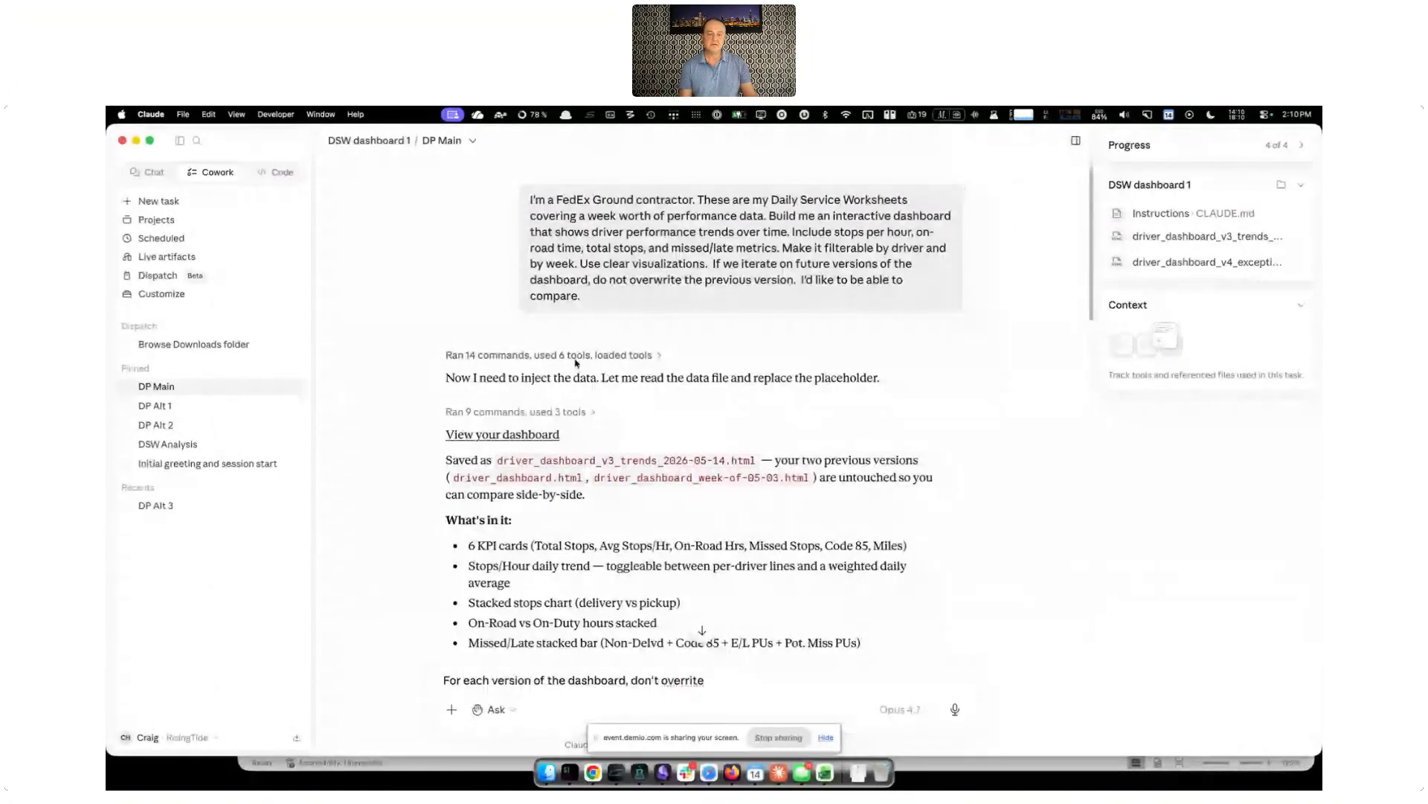
left_click(1300, 184)
left_click(1300, 184)
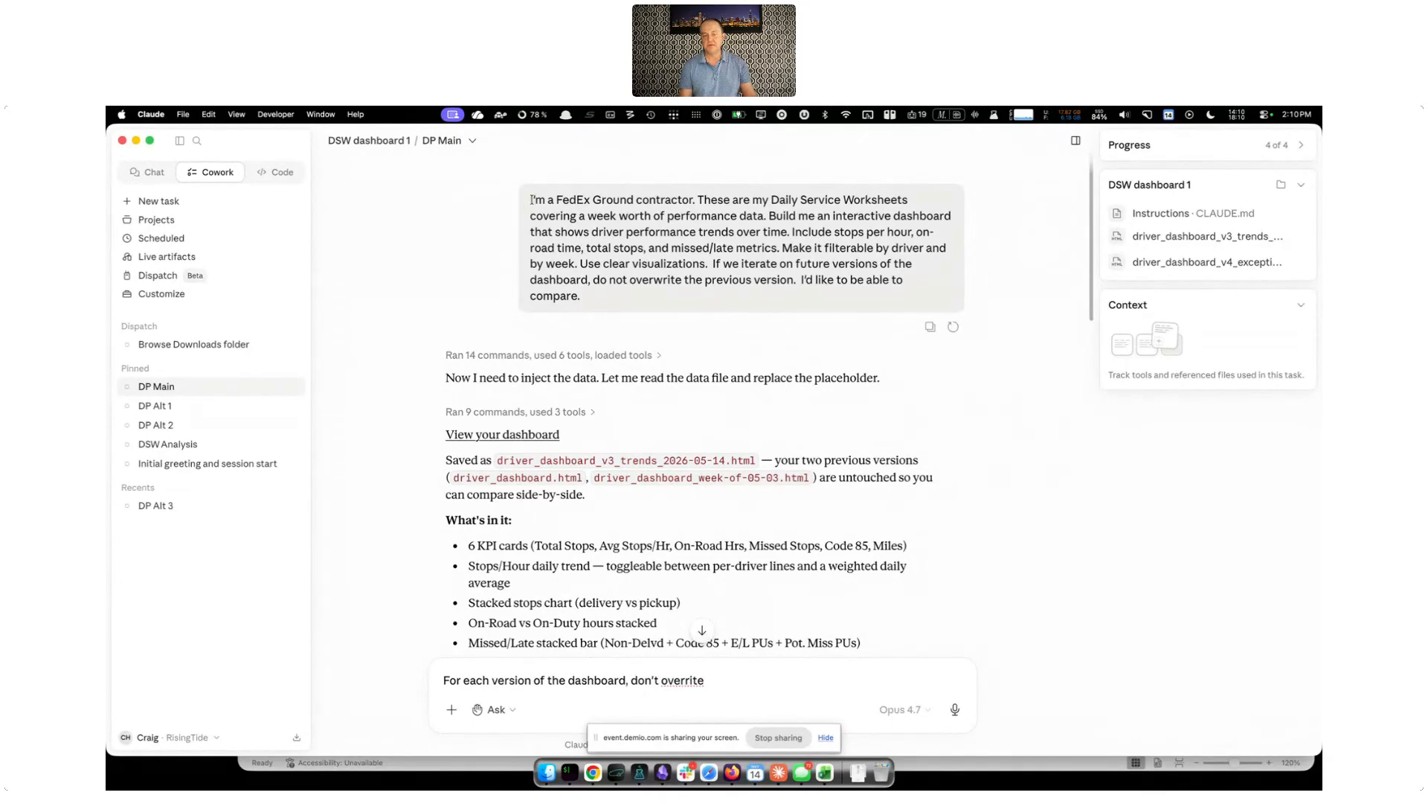
left_click_drag(531, 200, 535, 306)
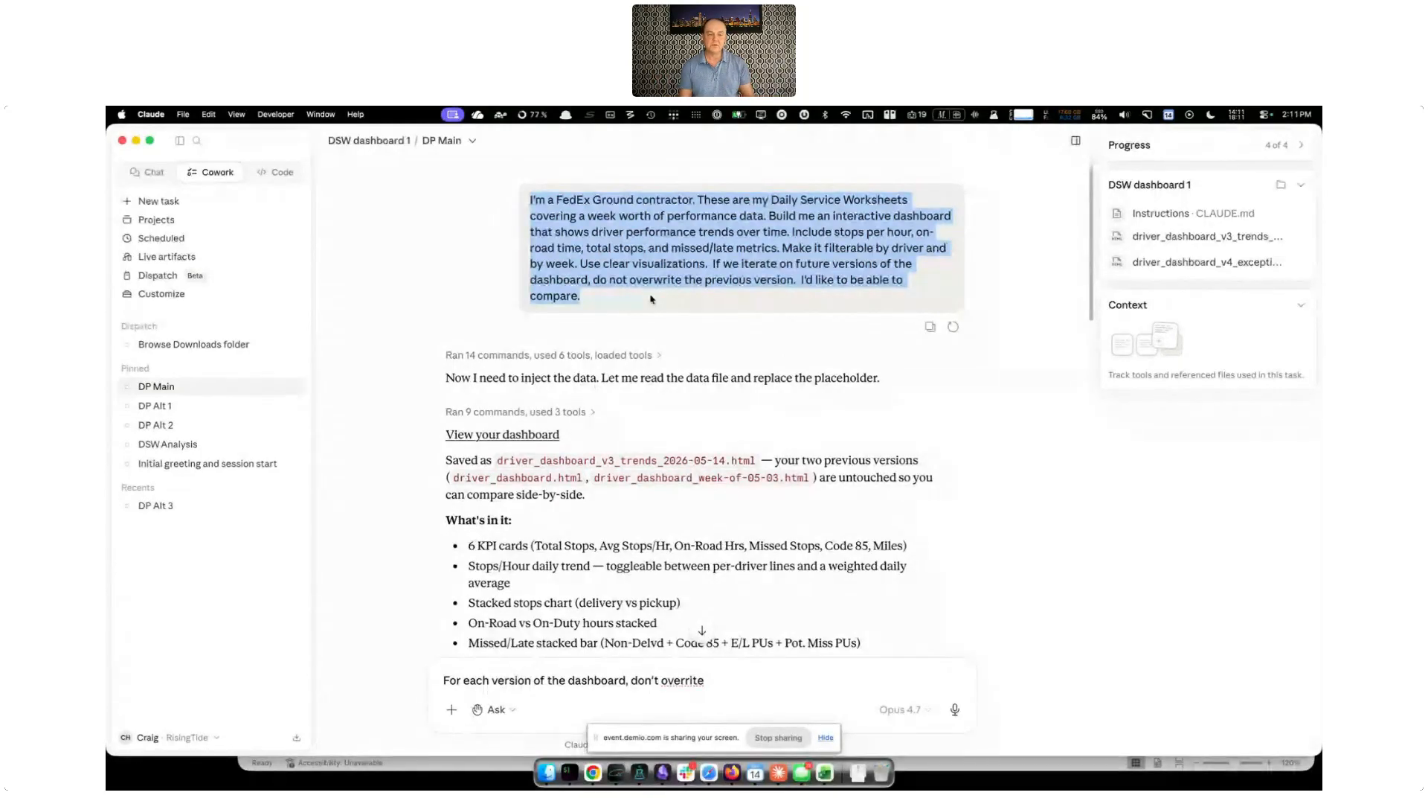
scroll(651, 299, "down", 3)
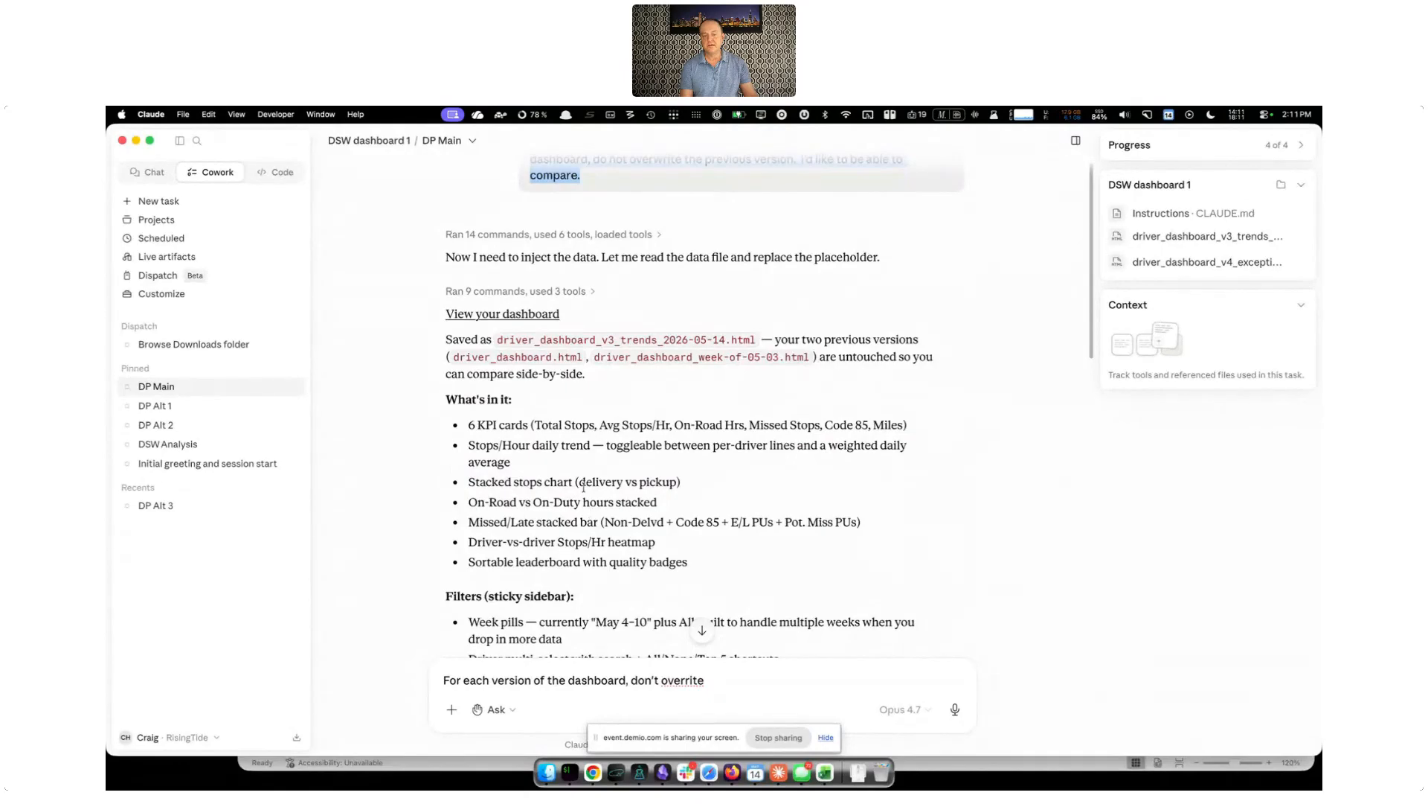
scroll(569, 429, "down", 2)
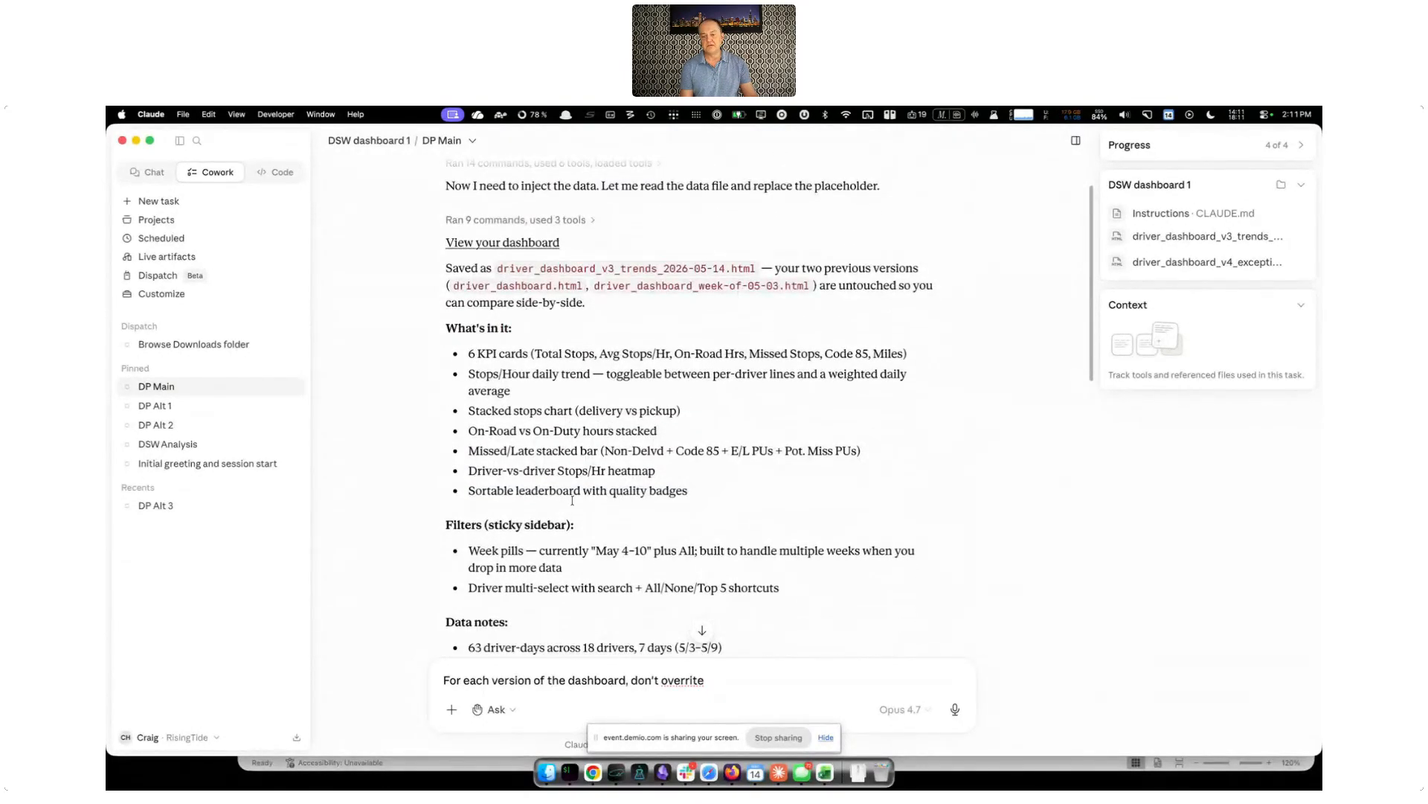
scroll(541, 425, "down", 5)
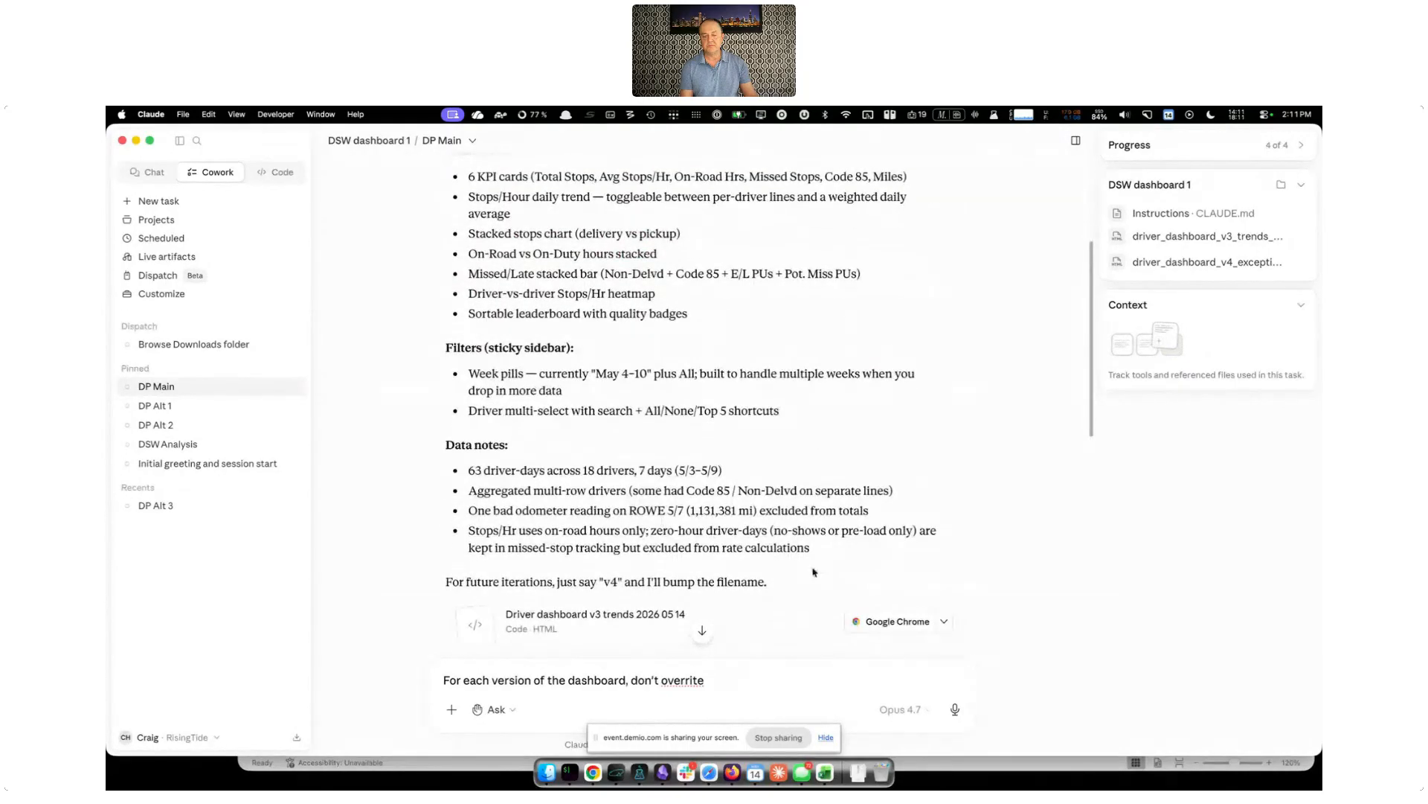
Open the v3 trends dashboard from the reply in Google Chrome, widening and repositioning its window over the Claude window
left_click(898, 626)
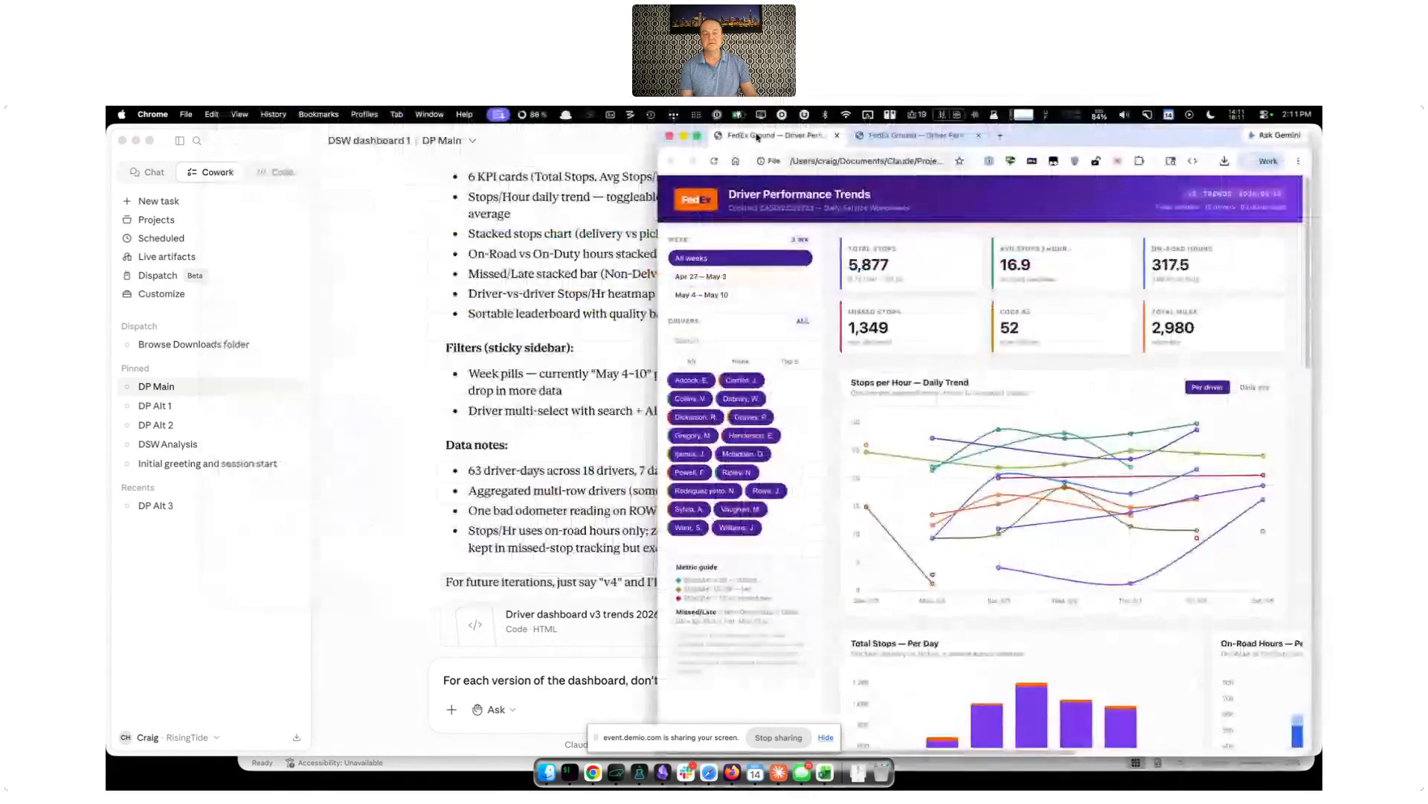
left_click_drag(1020, 139, 798, 137)
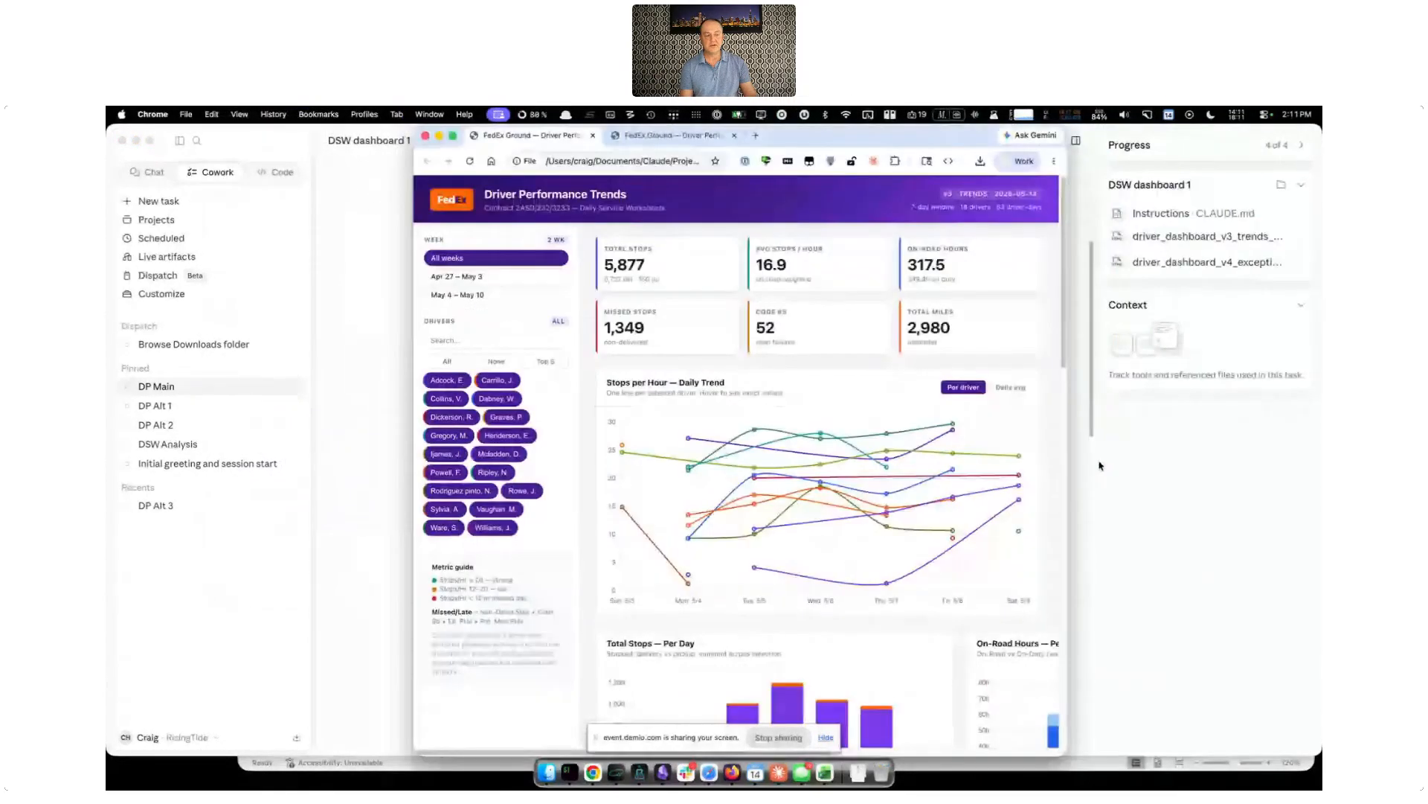
left_click_drag(1069, 466, 1256, 461)
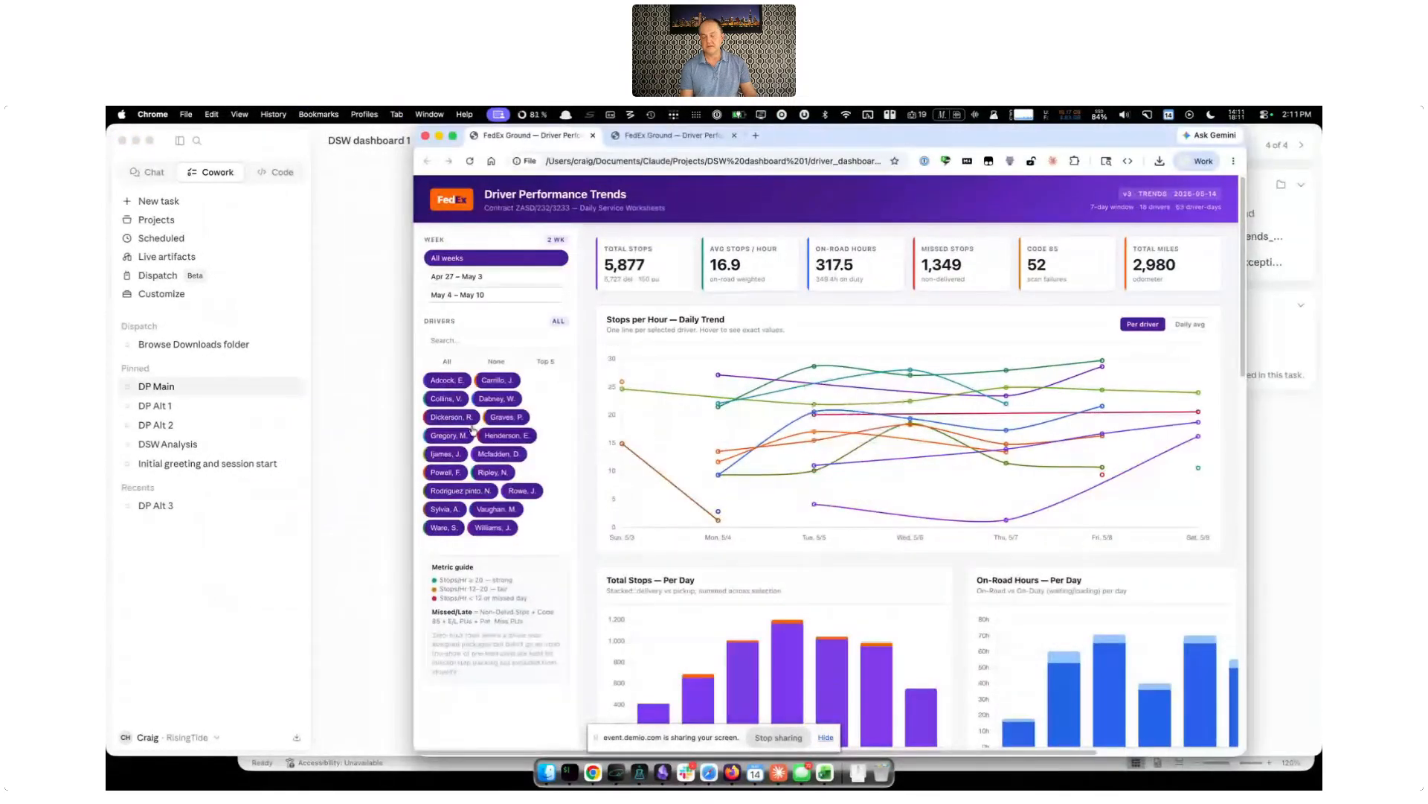
left_click_drag(833, 146, 814, 313)
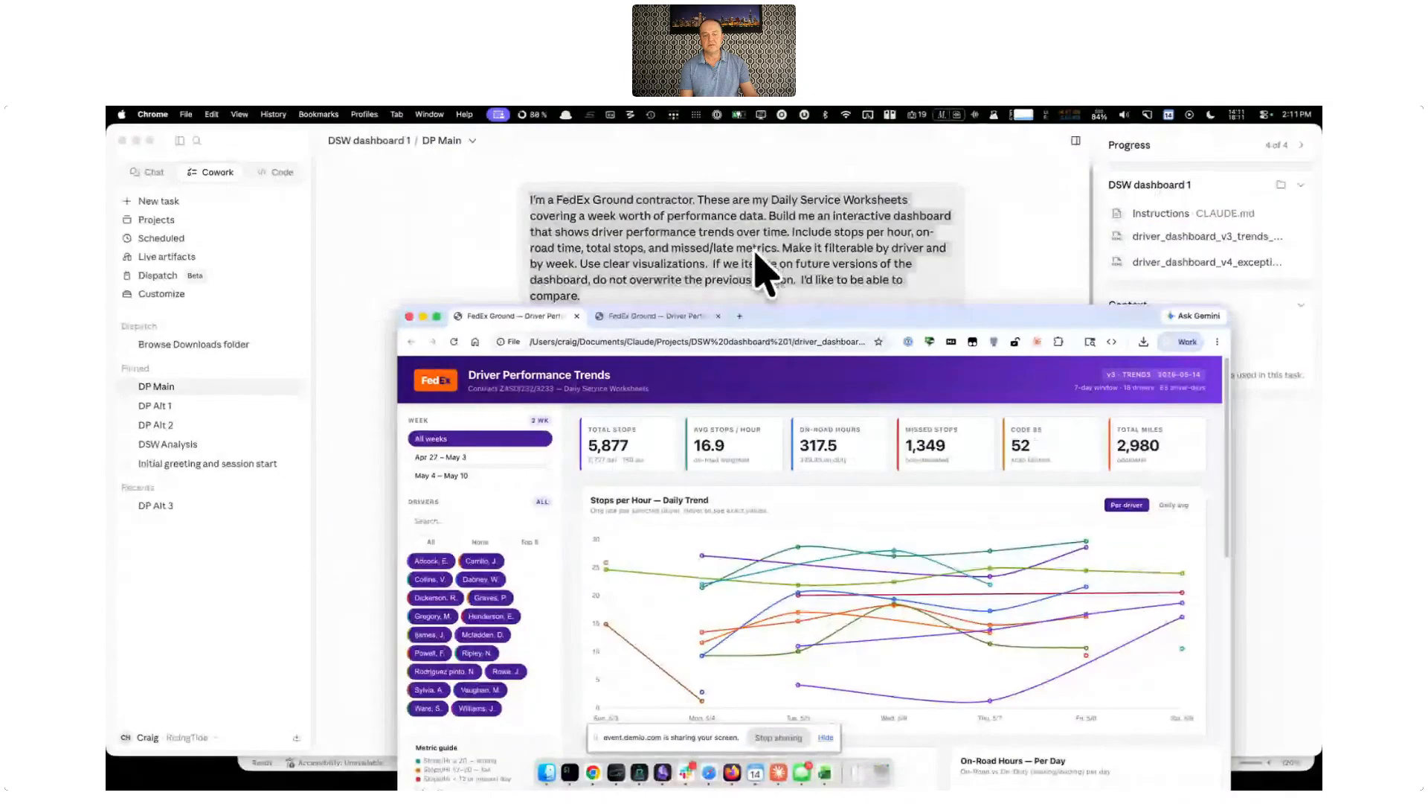
left_click_drag(842, 320, 804, 159)
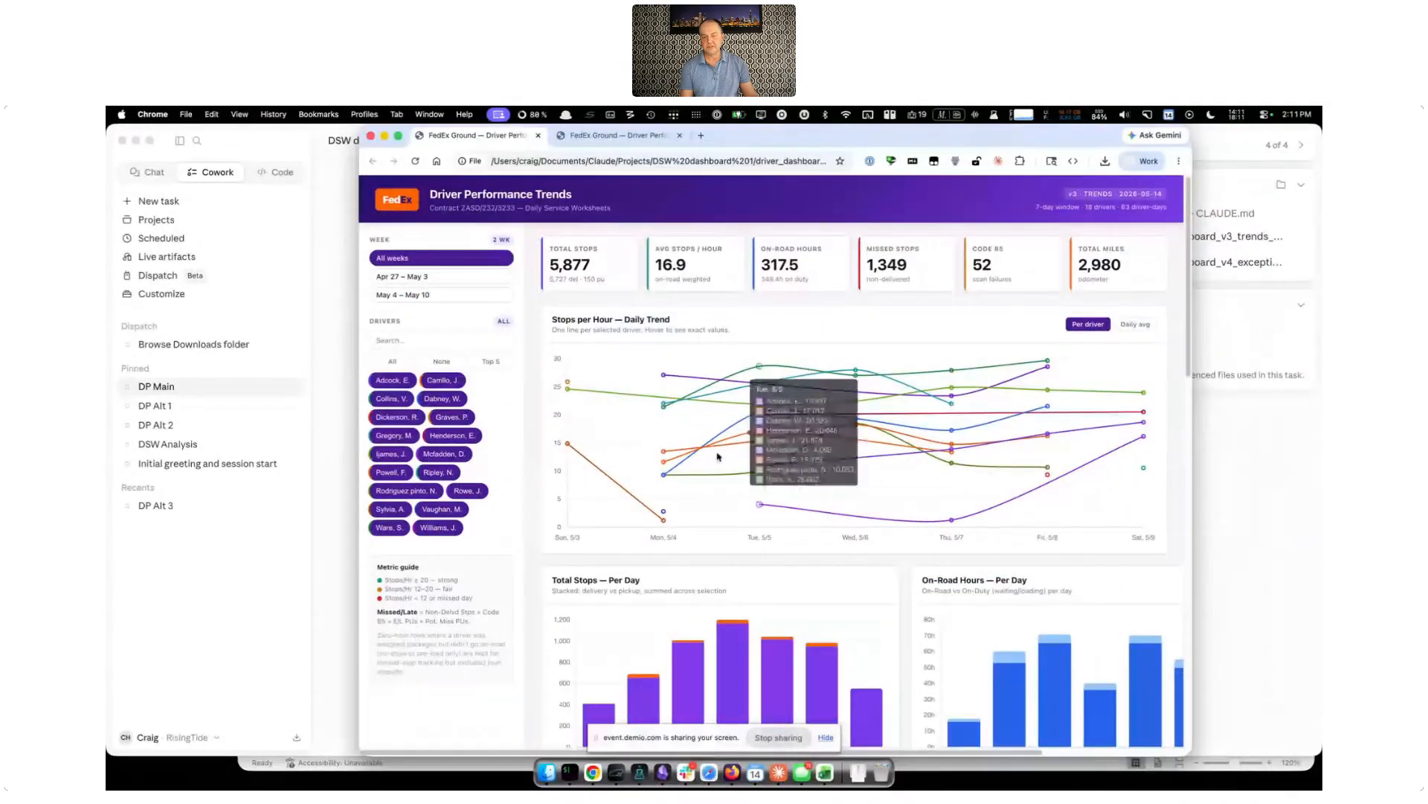
Filter the v3 dashboard to the Top 5 drivers and deselect the second and fourth of them
scroll(1085, 484, "down", 2)
scroll(1084, 483, "down", 4)
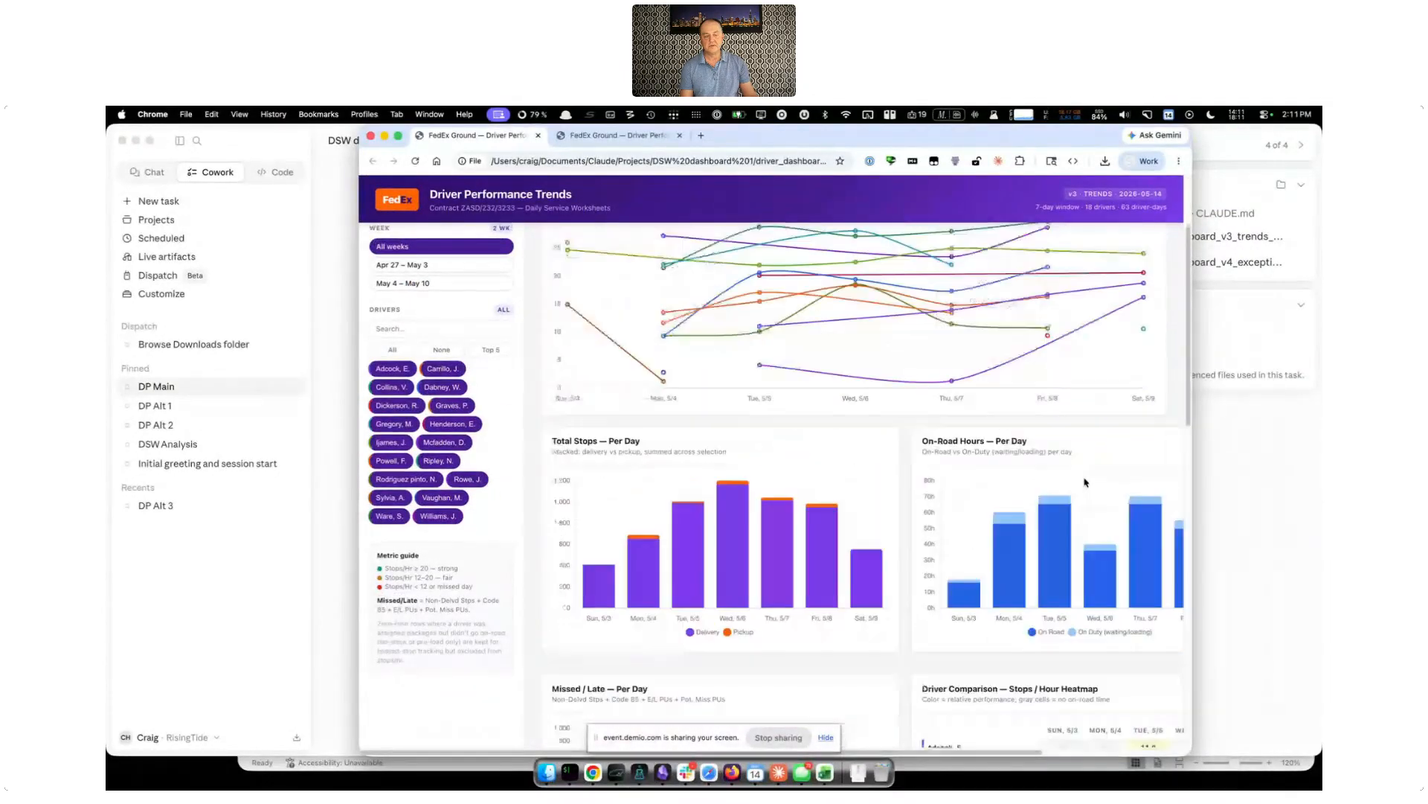
scroll(801, 307, "up", 6)
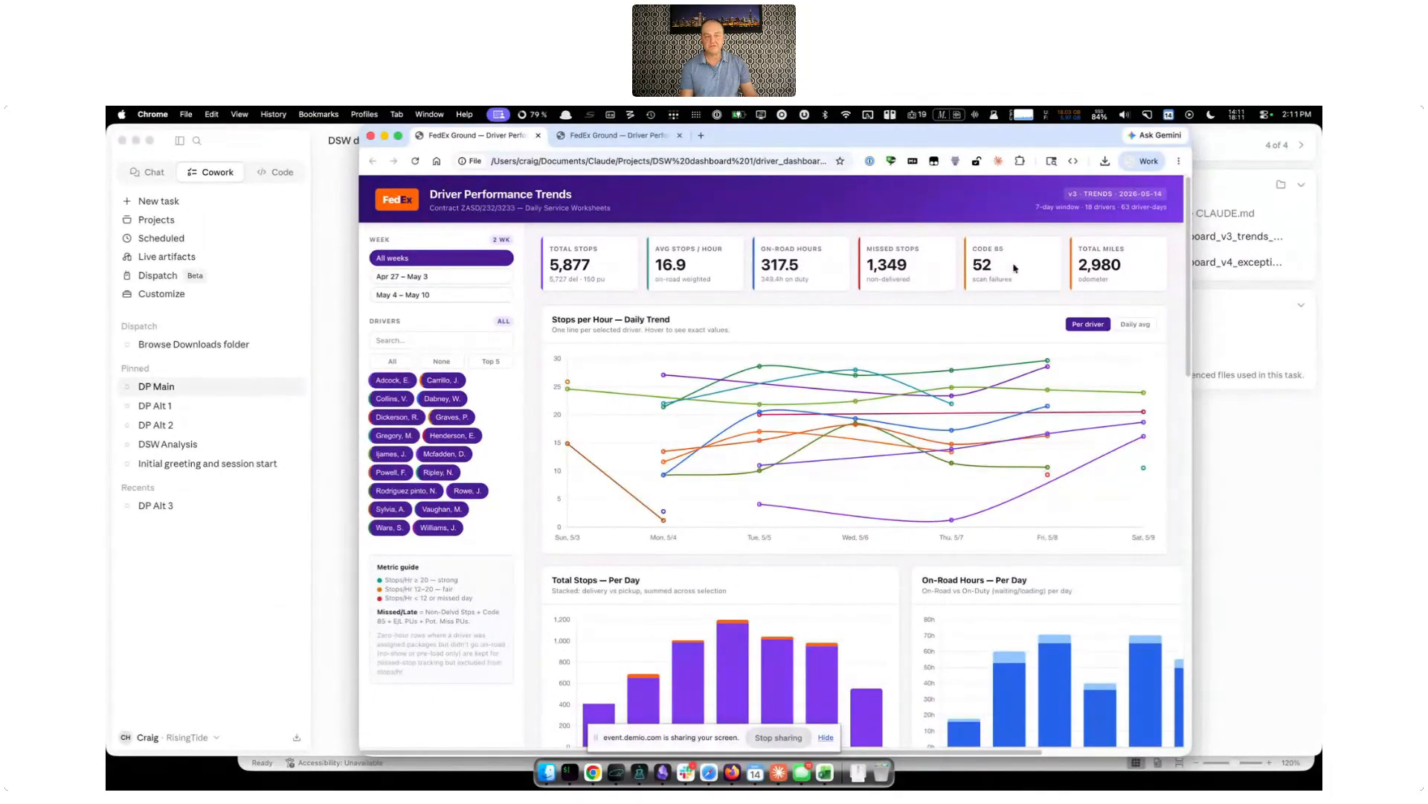
left_click(408, 362)
left_click(490, 361)
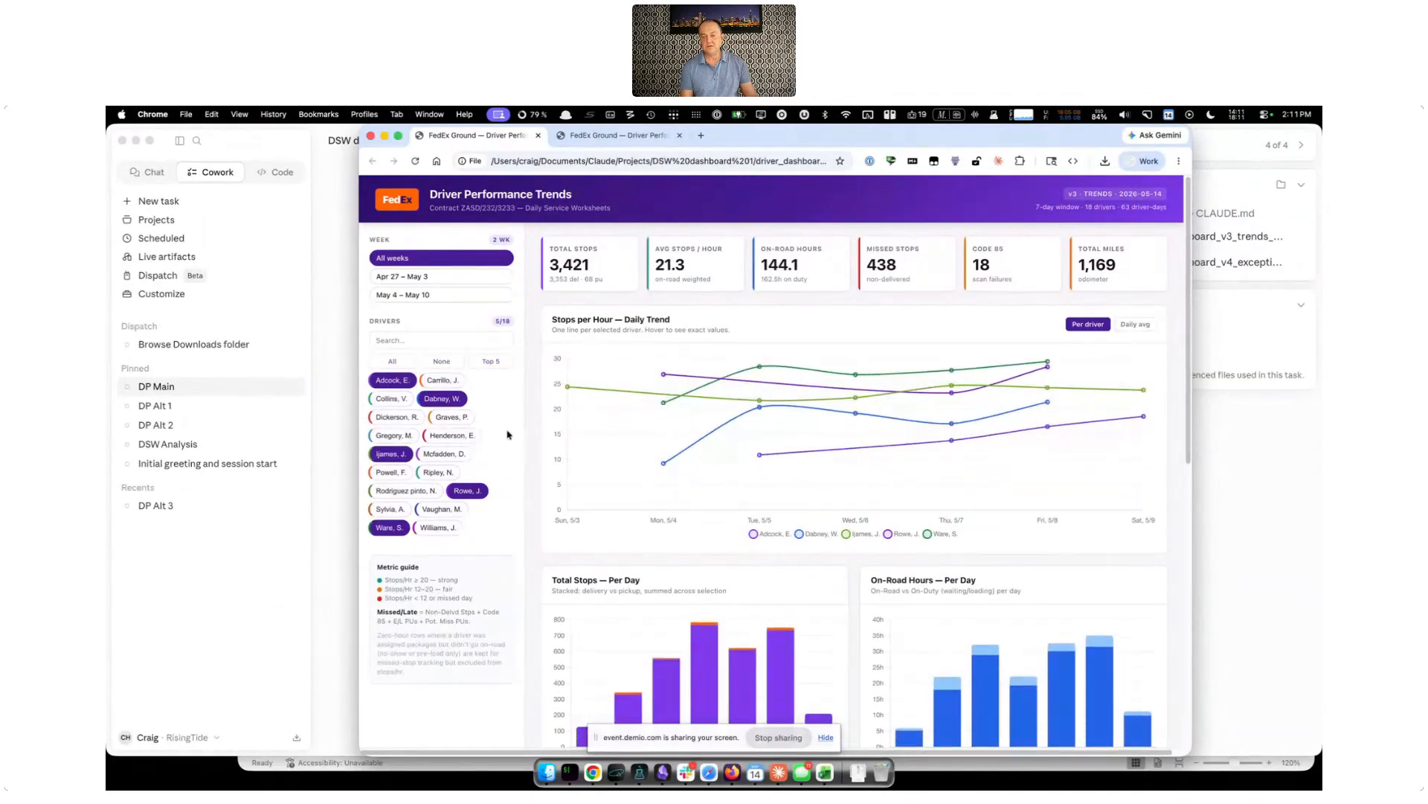
left_click(450, 398)
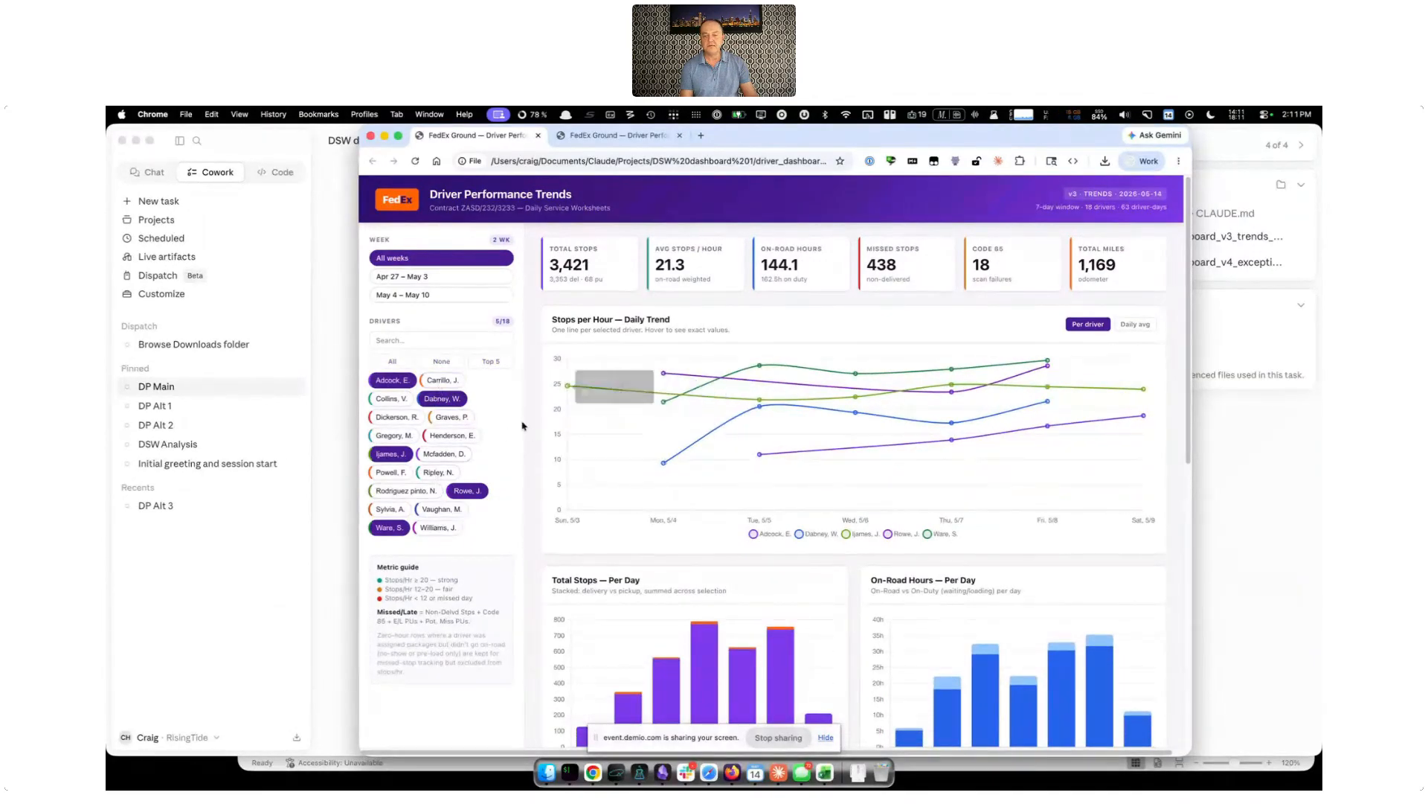
left_click(467, 490)
Examine the filtered drivers' daily trend, per-day charts, stops-per-hour heatmap and Driver Leaderboard
scroll(739, 470, "down", 1)
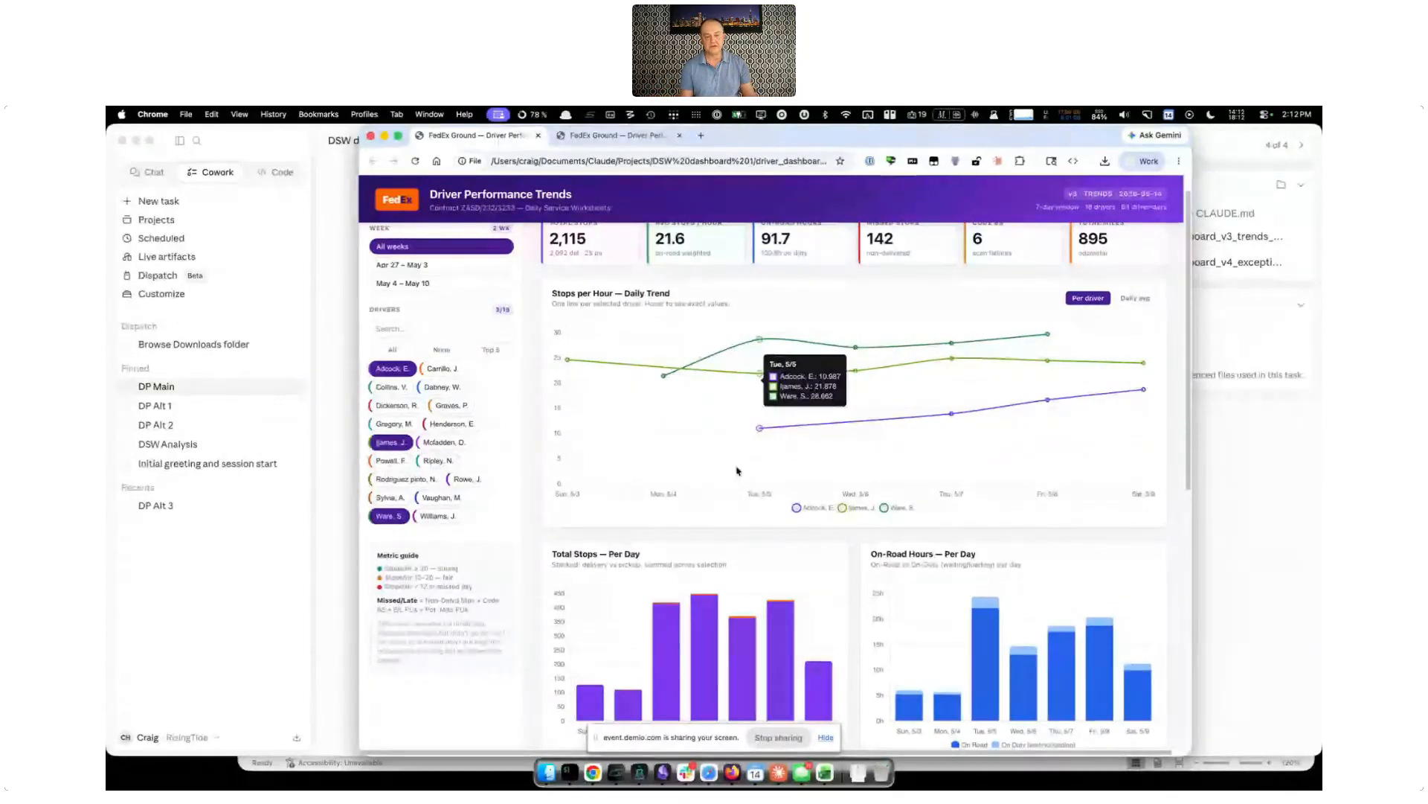
scroll(736, 470, "down", 5)
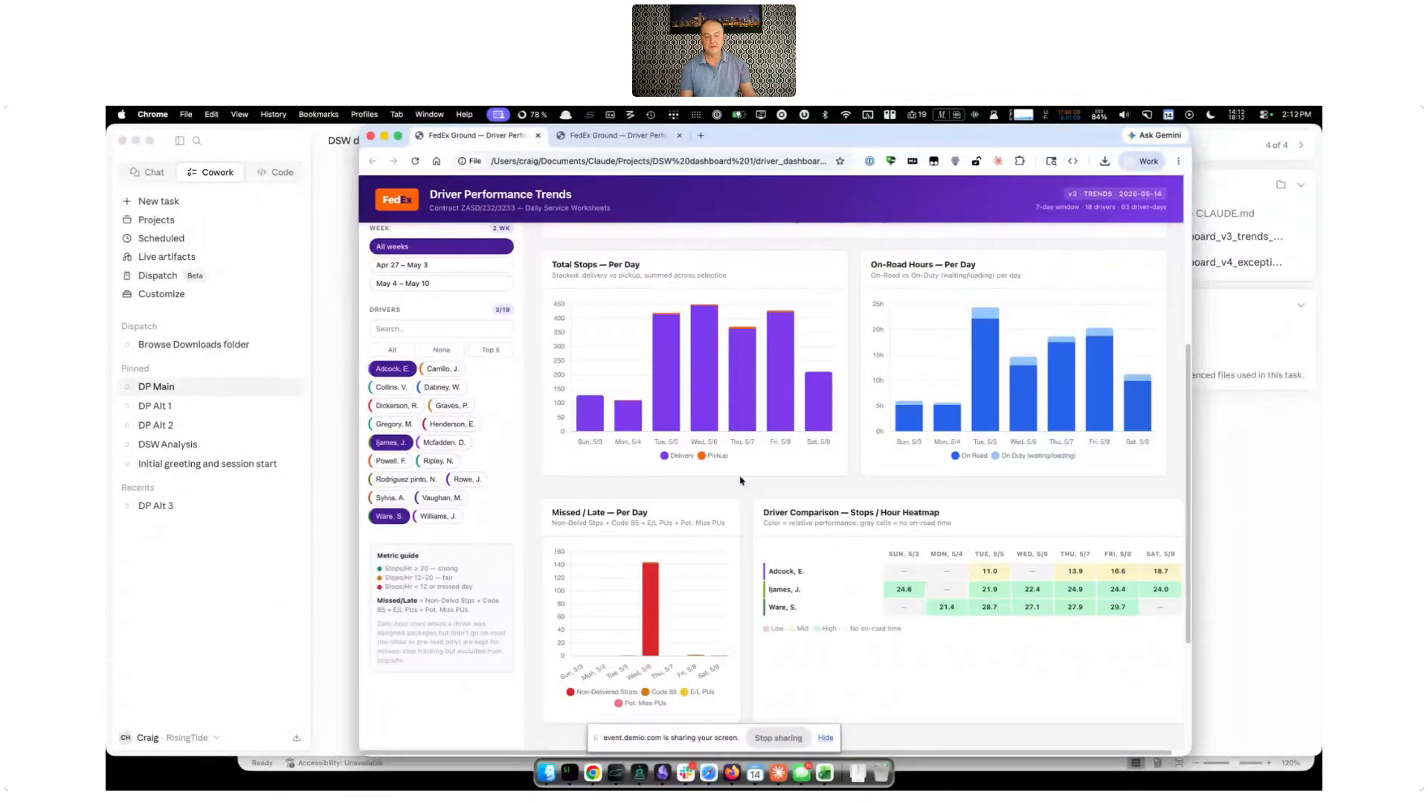
scroll(740, 480, "down", 2)
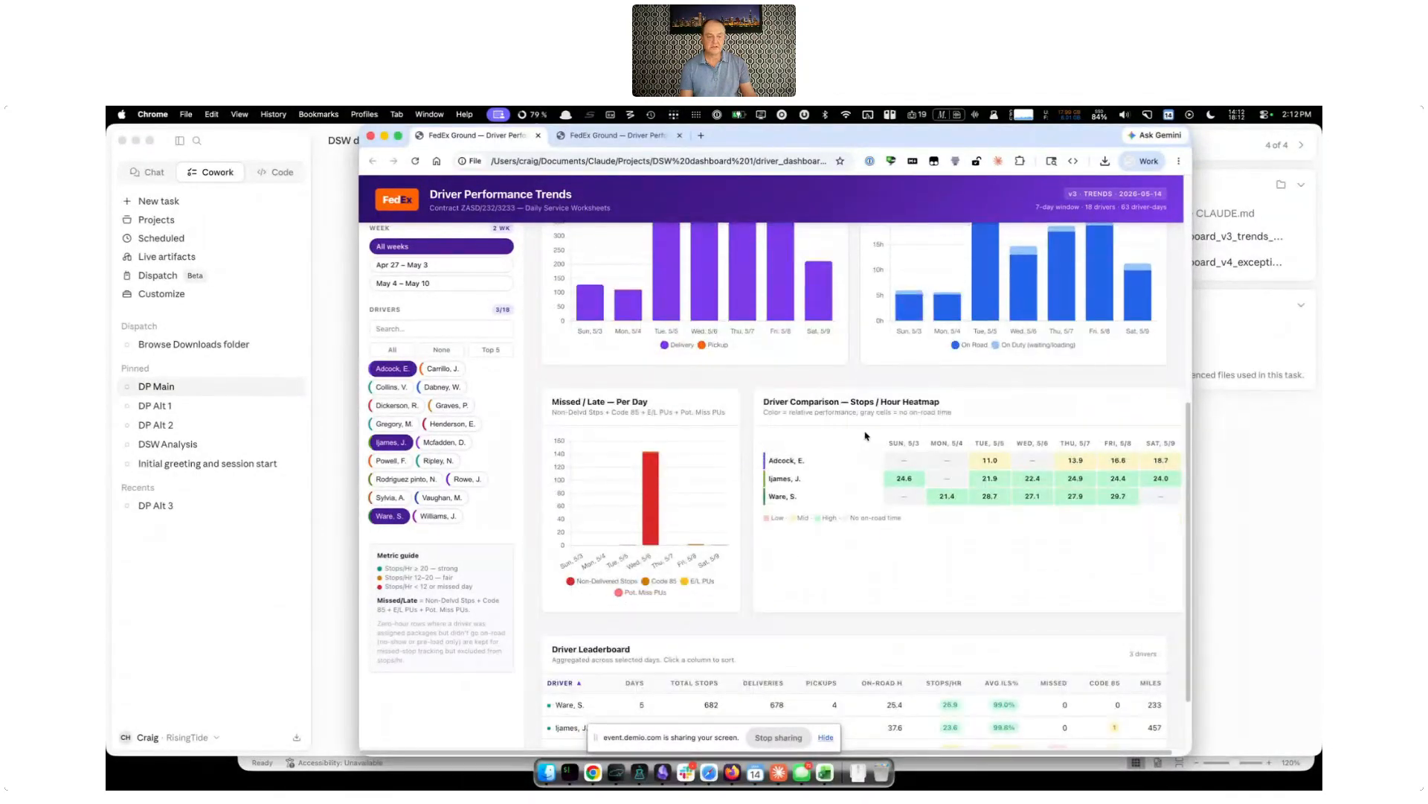
scroll(885, 510, "down", 1)
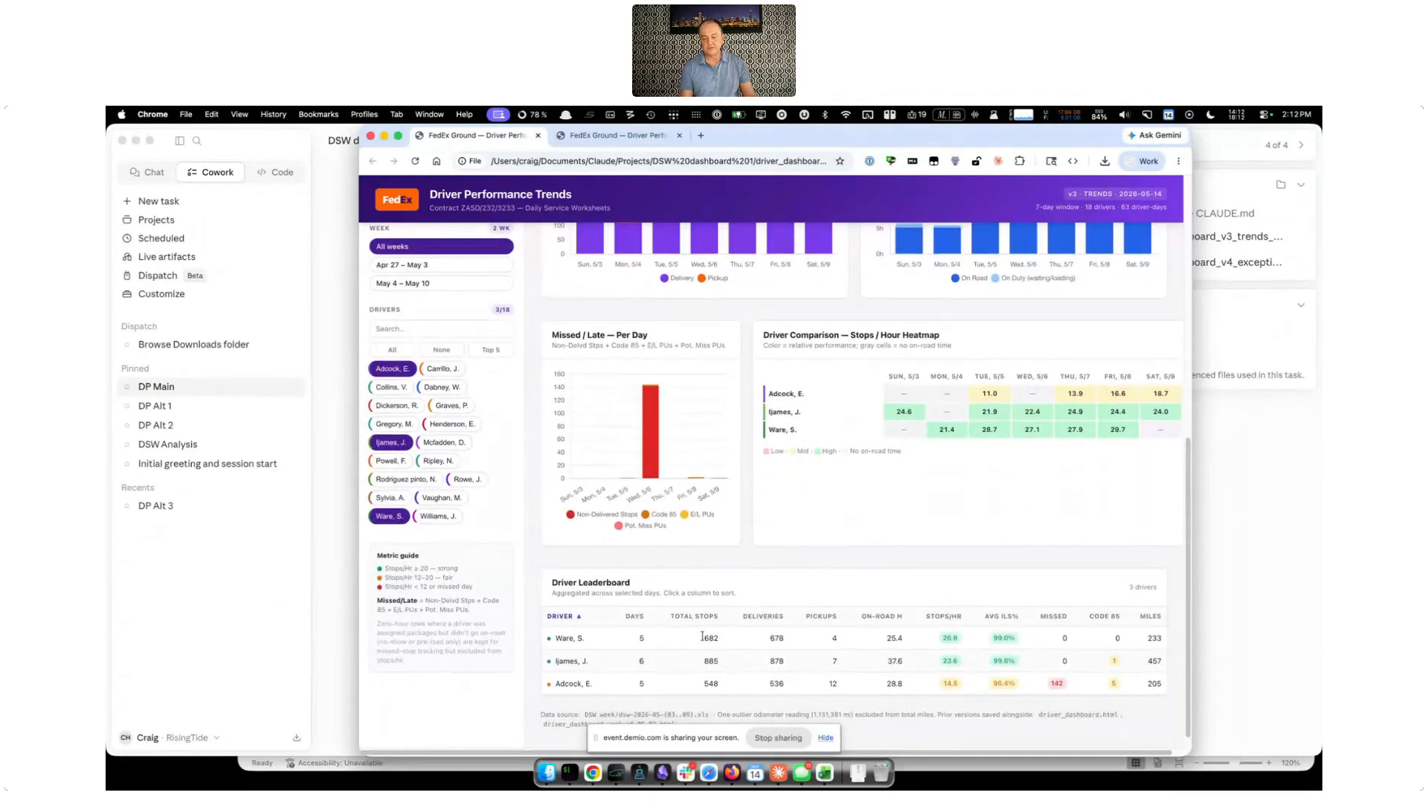
scroll(839, 492, "up", 2)
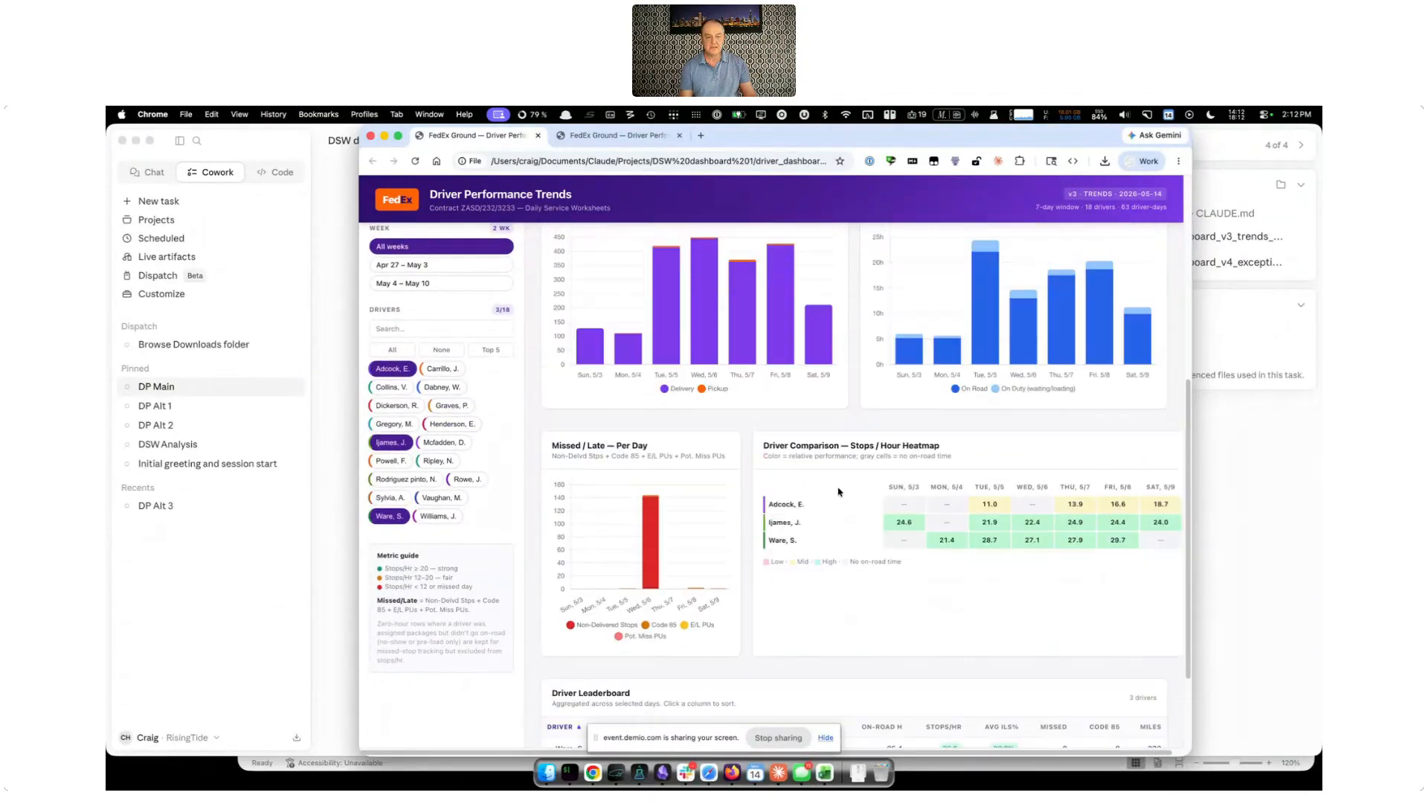
scroll(838, 491, "up", 5)
scroll(841, 506, "down", 1)
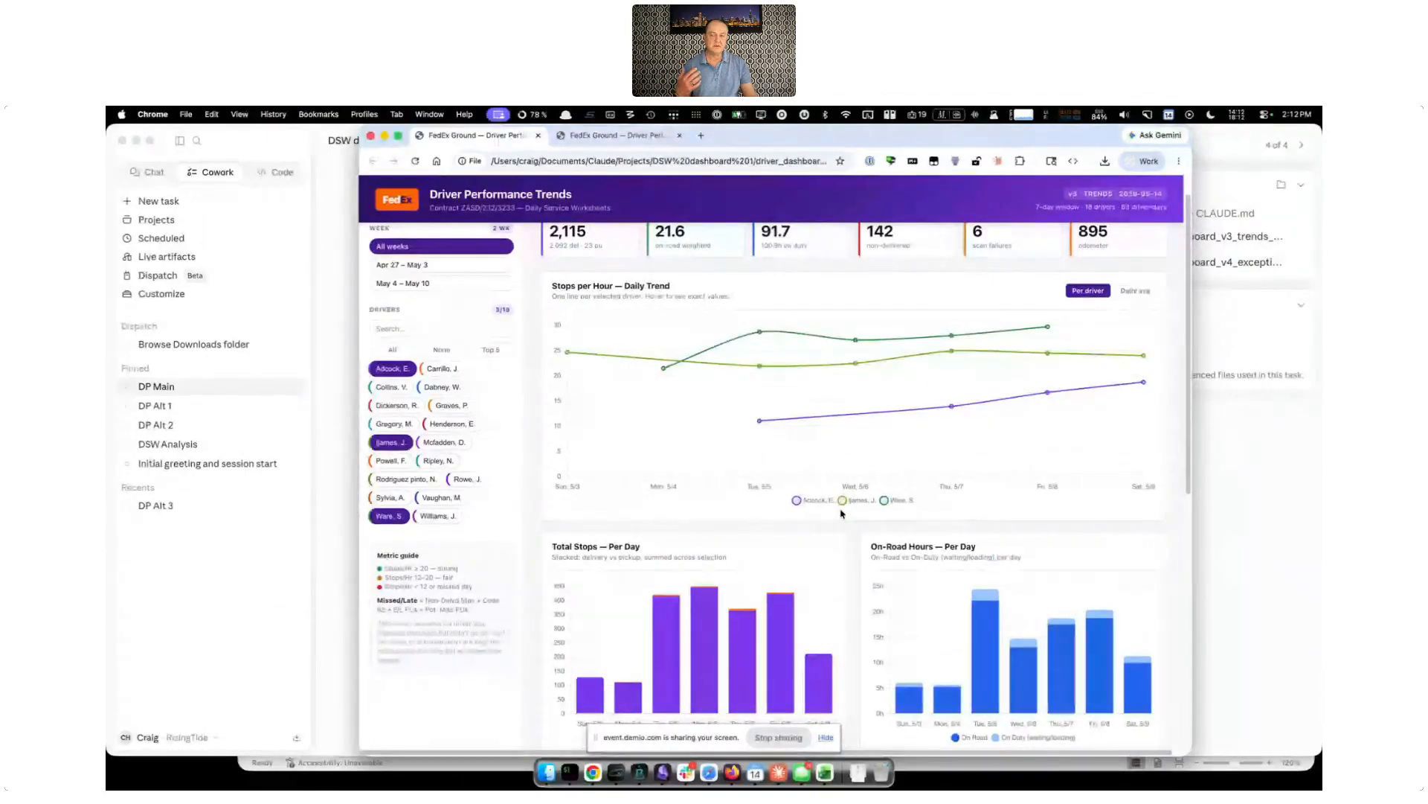
Switch back to Claude and read the late-deliveries heatmap request, its clarification and the v4 dashboard summary
left_click(347, 600)
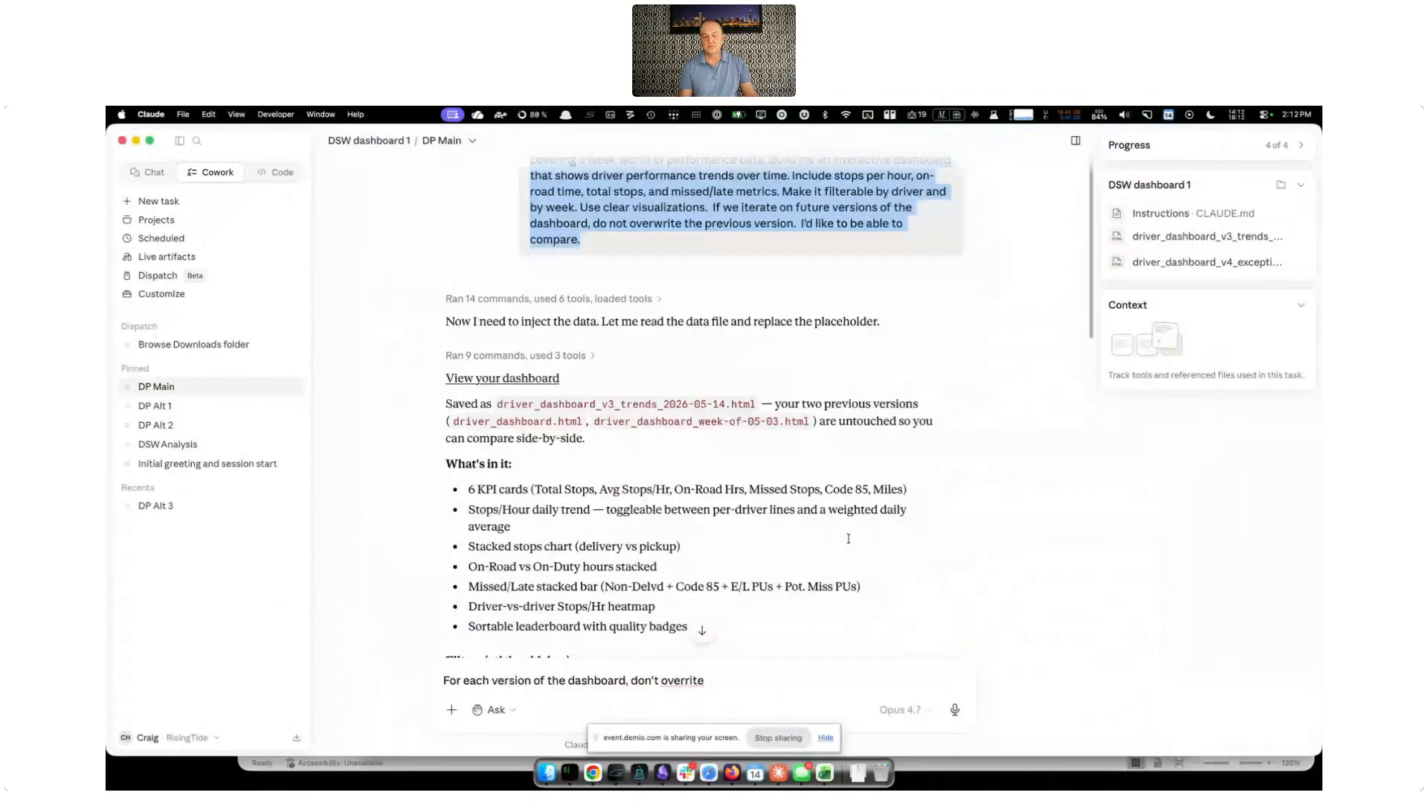
scroll(848, 538, "down", 10)
scroll(743, 473, "down", 5)
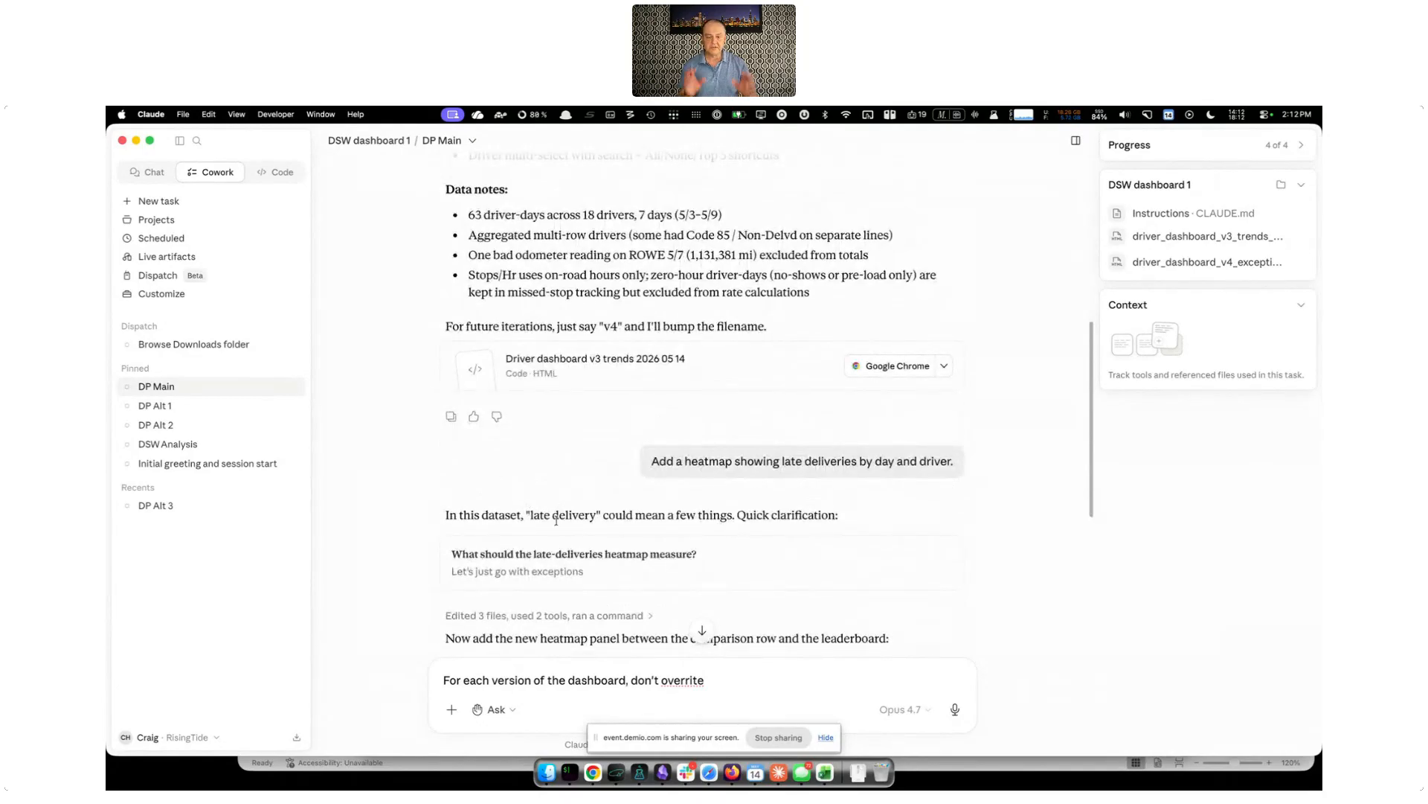
scroll(556, 520, "down", 3)
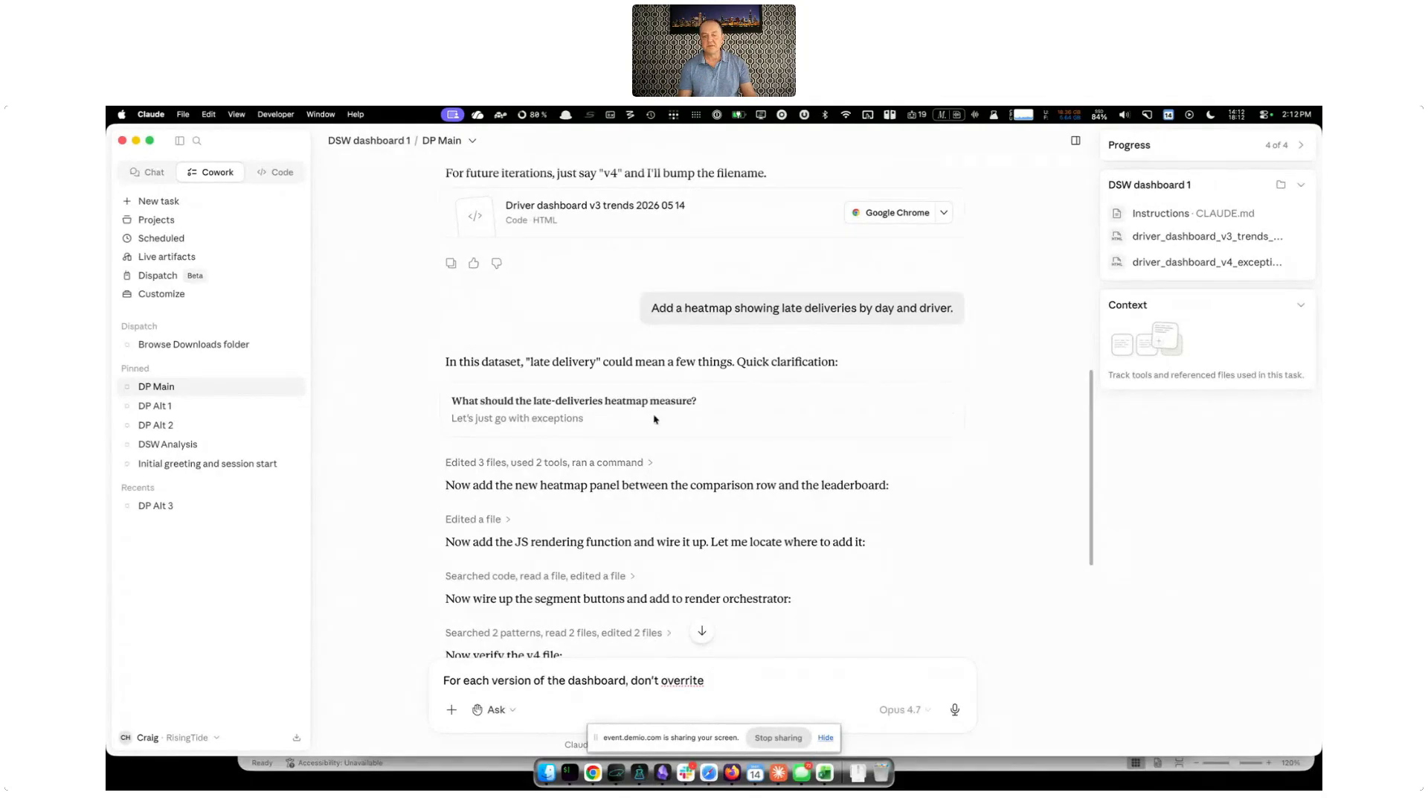
scroll(720, 464, "down", 2)
scroll(718, 465, "down", 3)
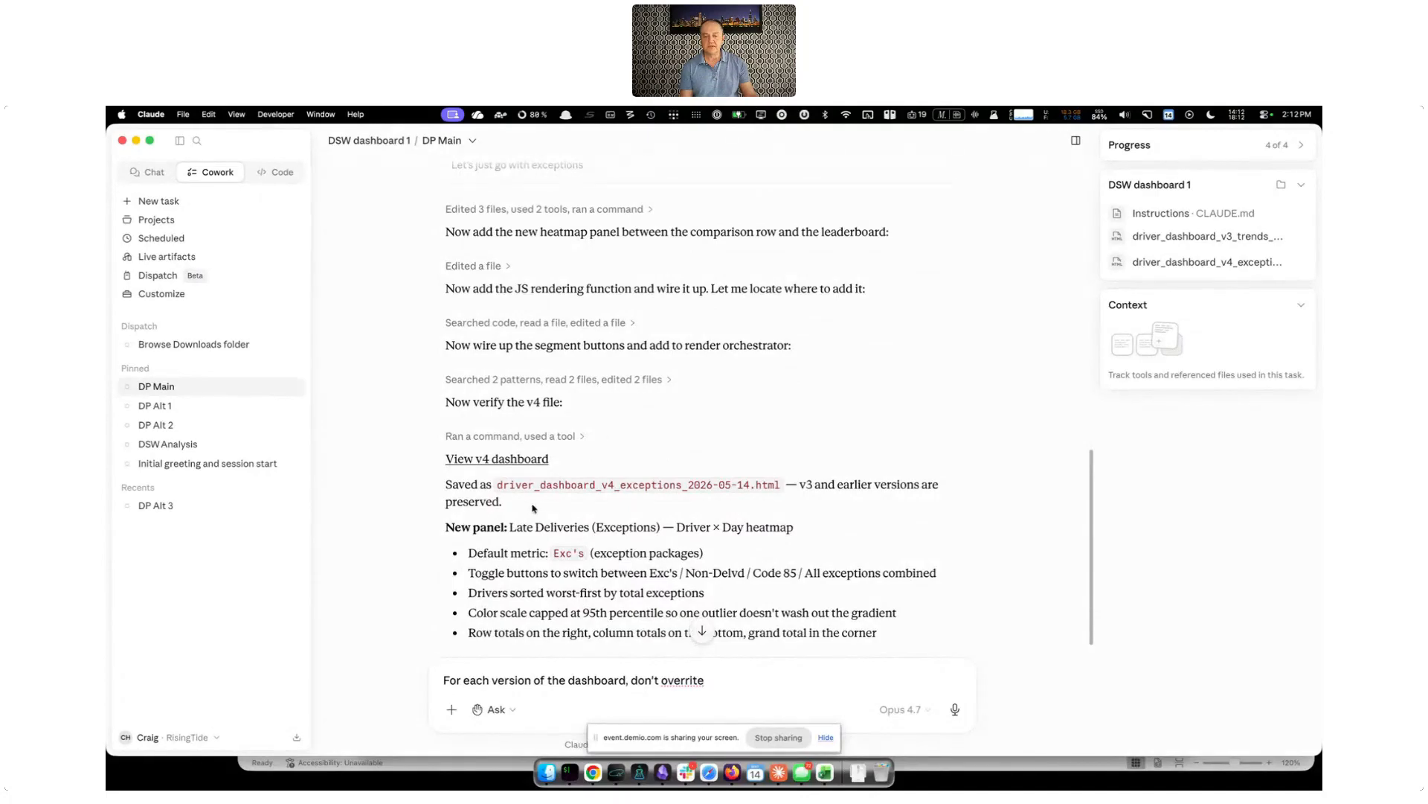
scroll(707, 539, "down", 5)
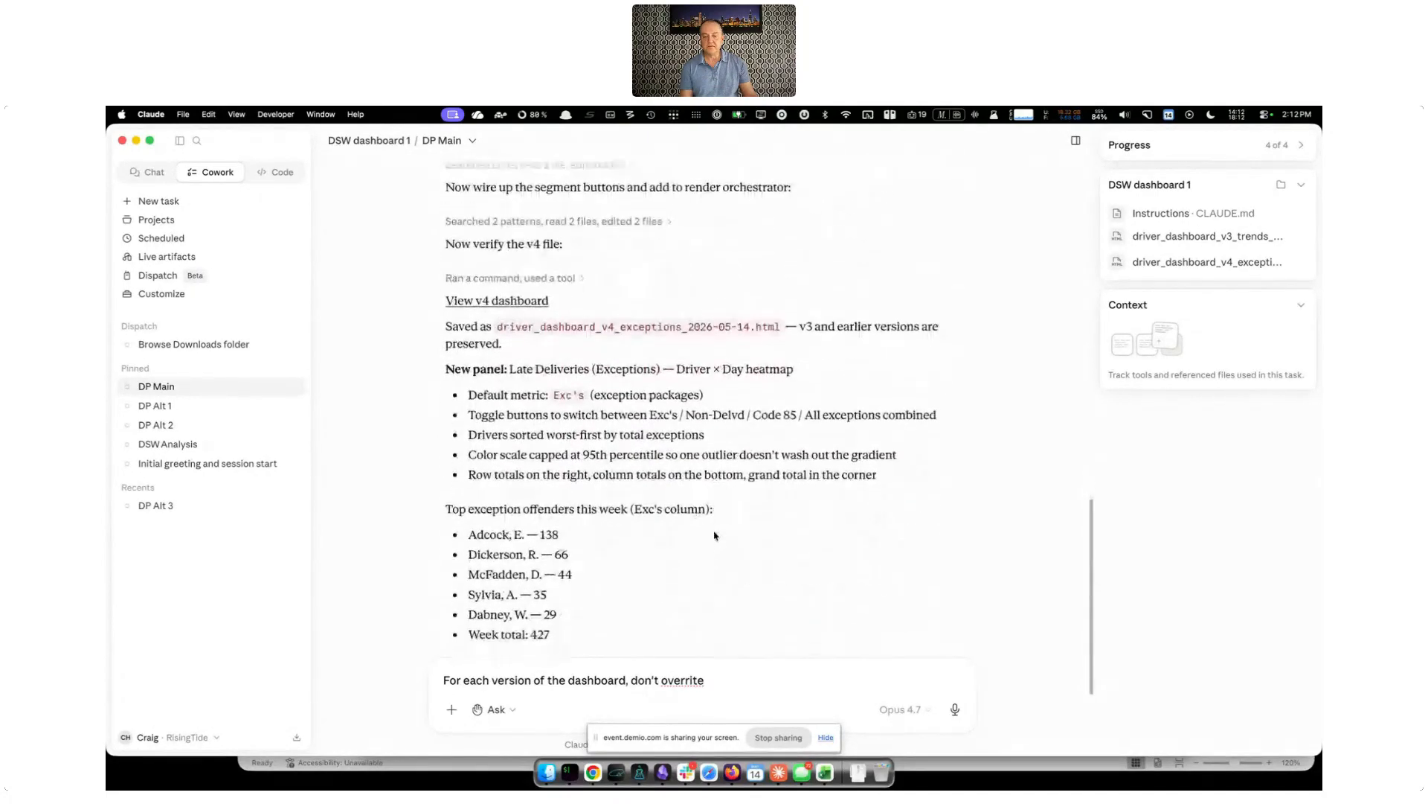
scroll(499, 325, "down", 1)
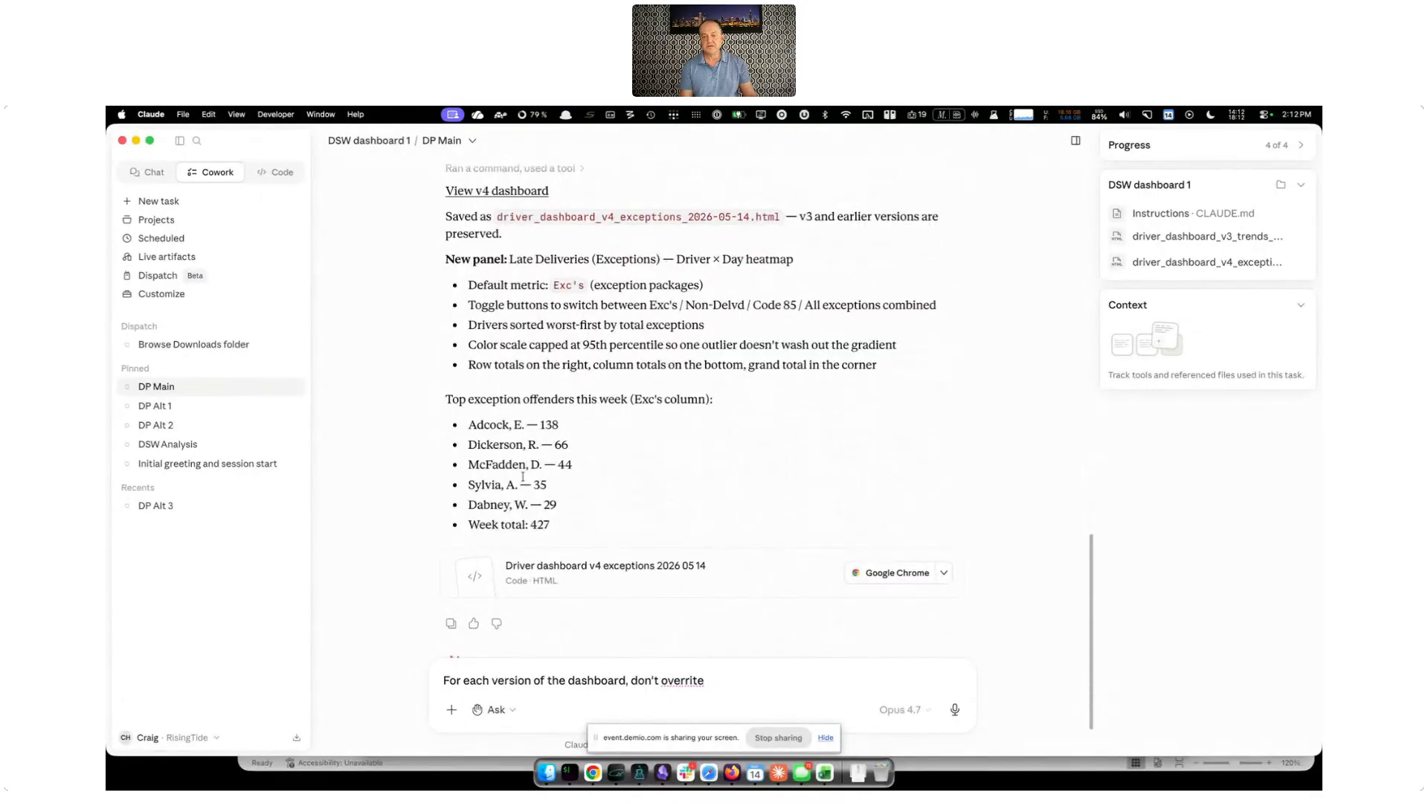
Open the v4 exceptions dashboard in Google Chrome and view its Late Deliveries heatmap by All exceptions and by Code 85
left_click(908, 575)
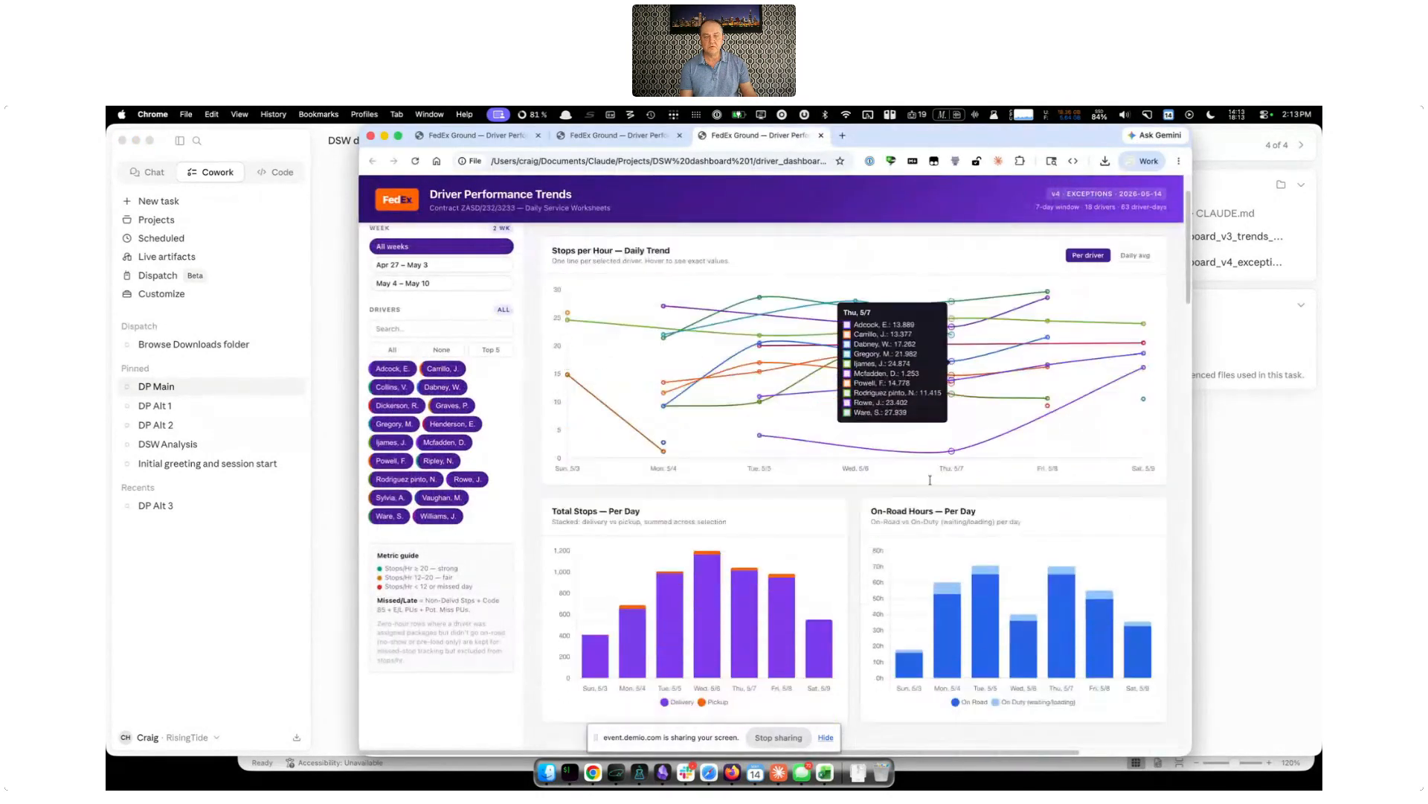
scroll(980, 480, "down", 10)
scroll(904, 481, "down", 5)
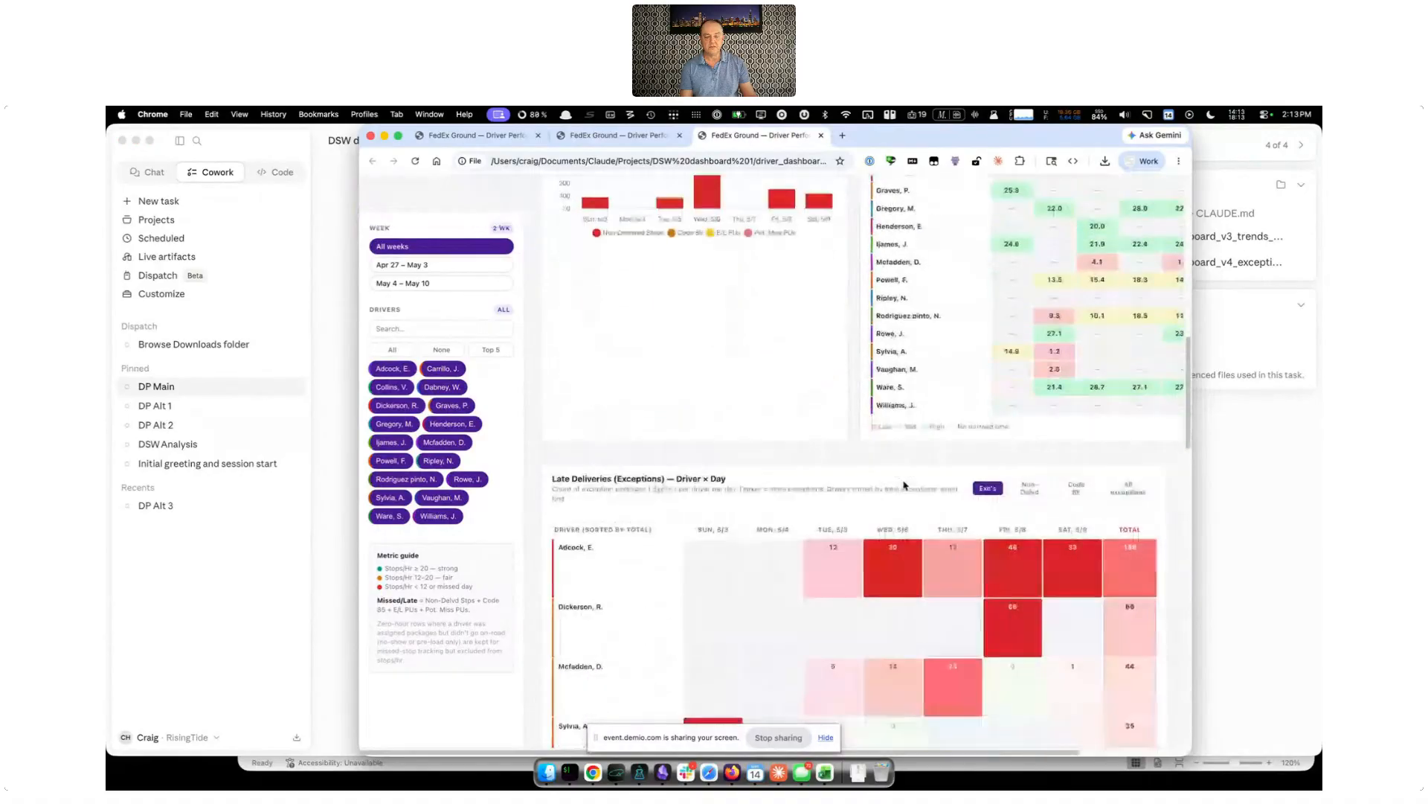
scroll(900, 473, "down", 2)
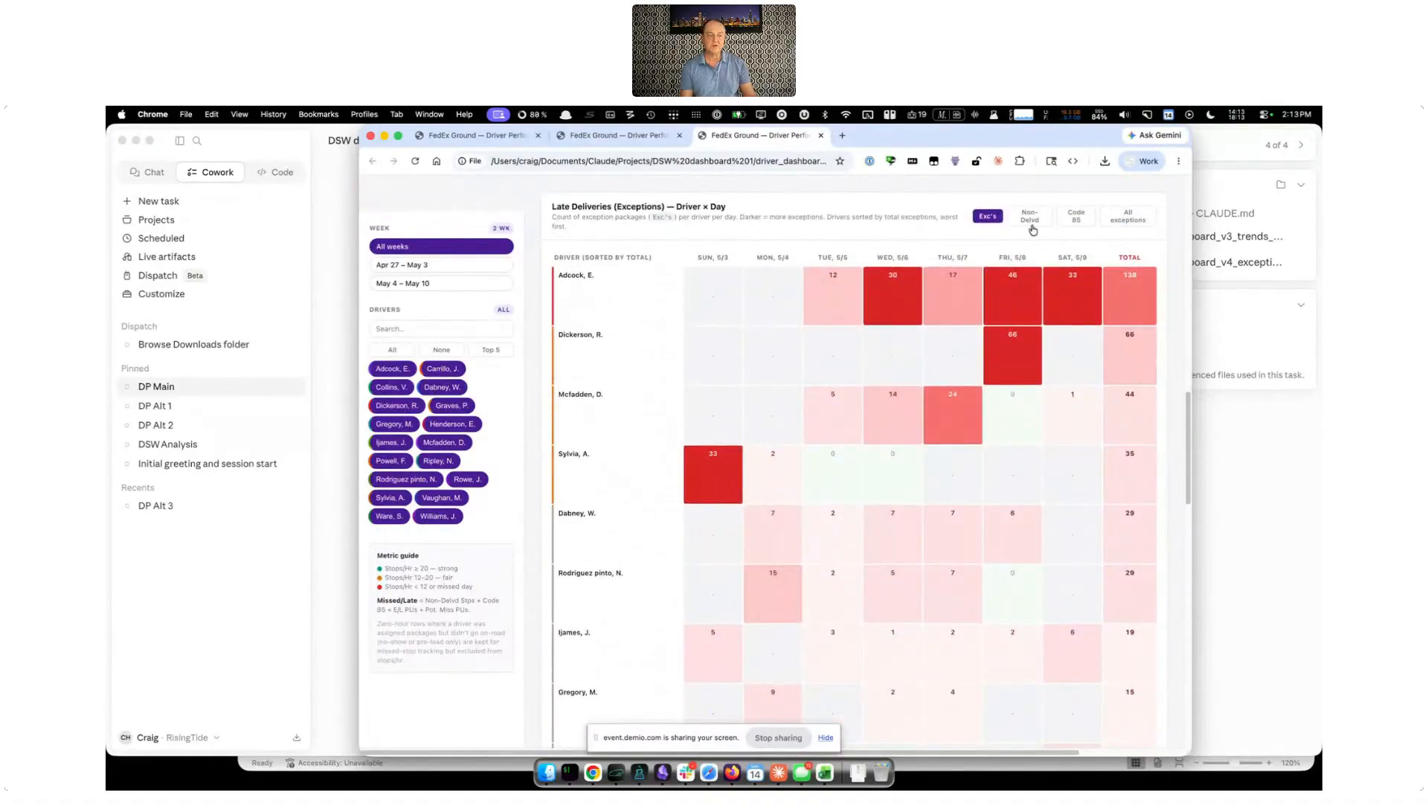
left_click(1142, 221)
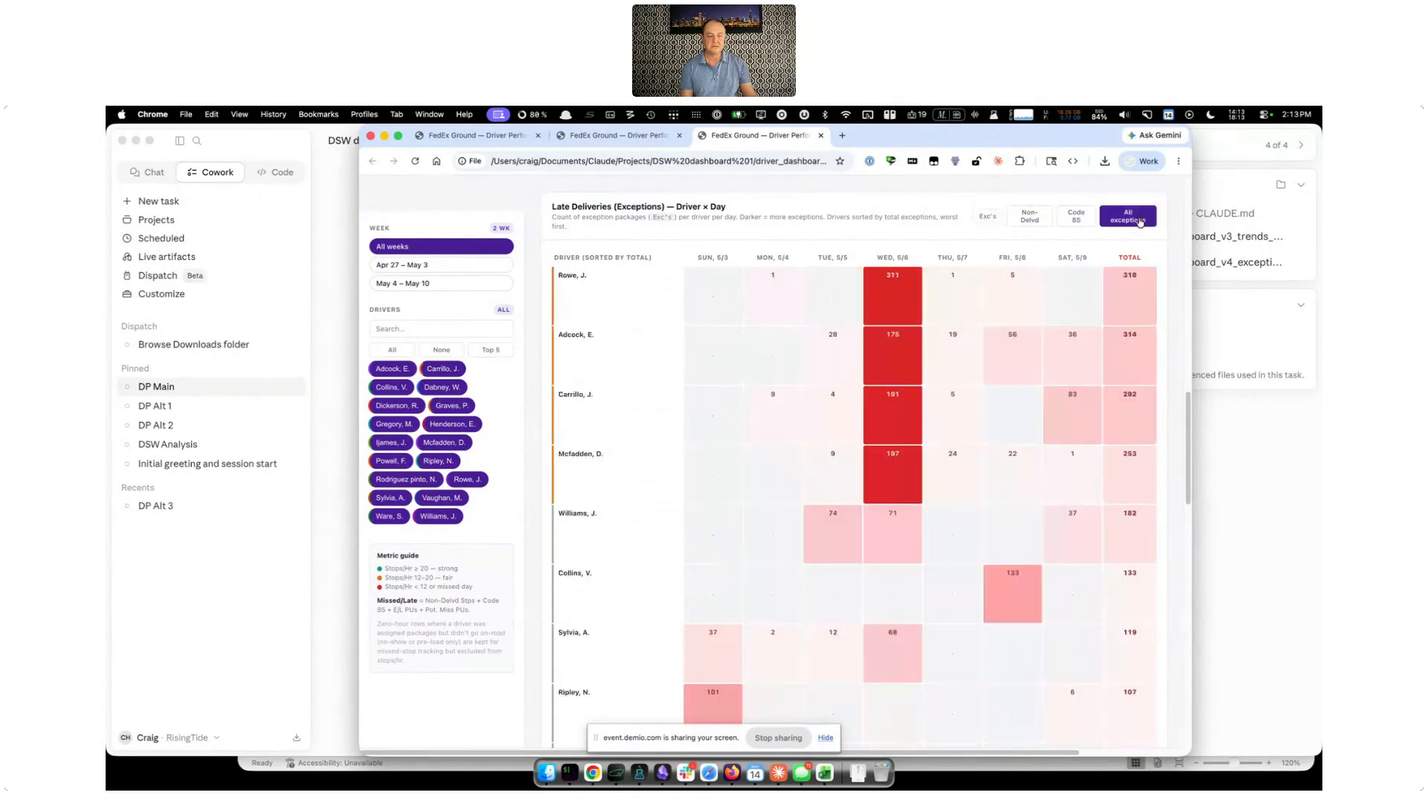
left_click(1069, 217)
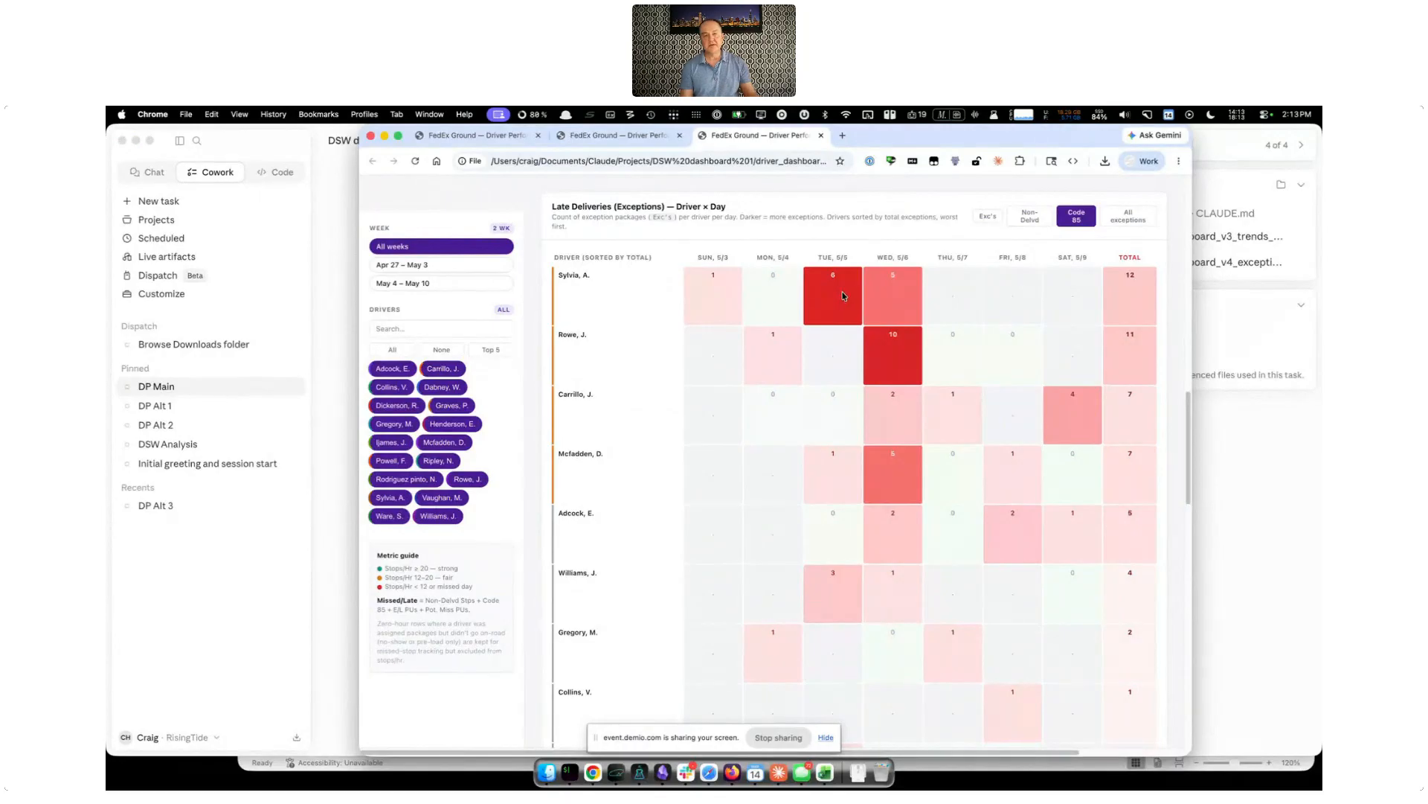
Show the Late Deliveries heatmap by Non-Delvd and examine the drivers' daily counts
left_click(1030, 217)
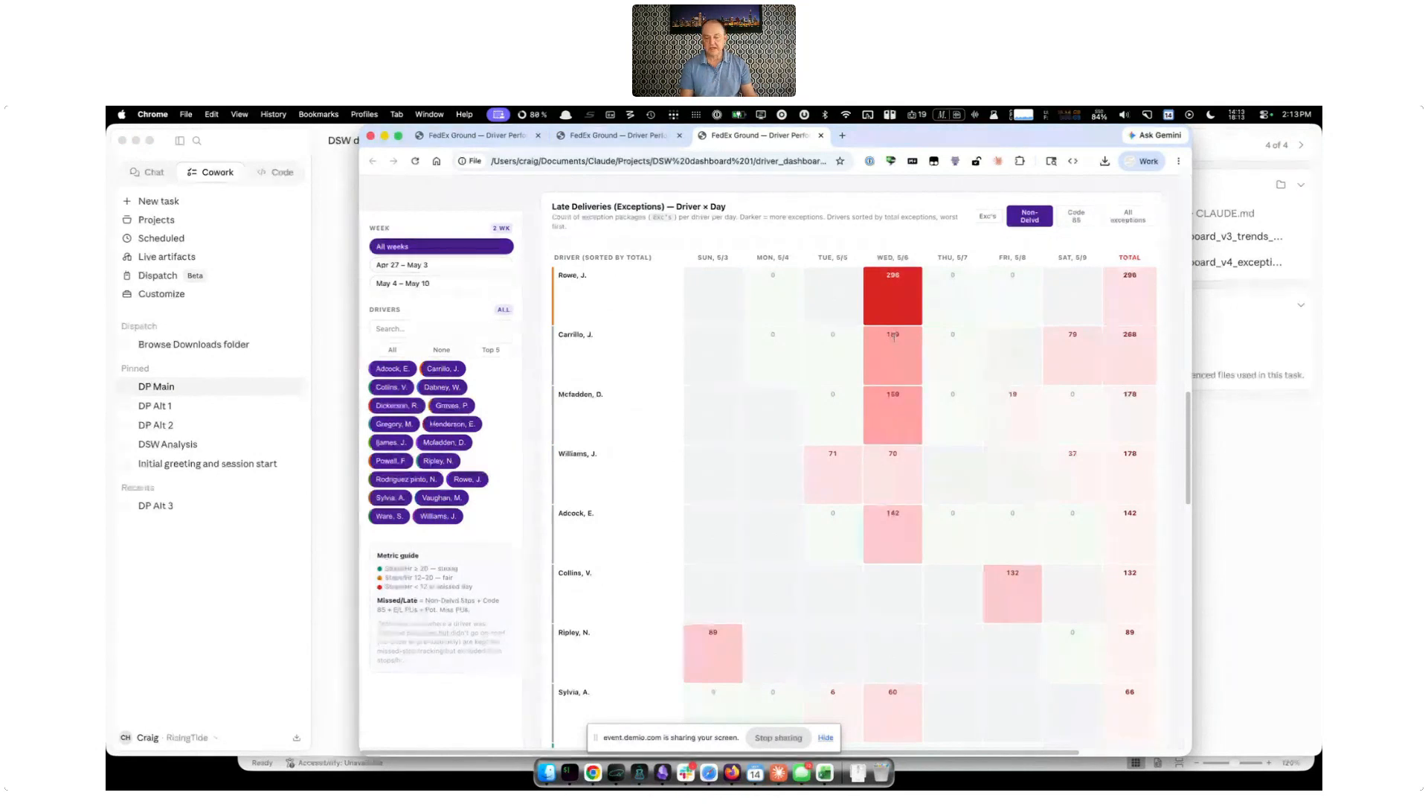
mouse_move(894, 334)
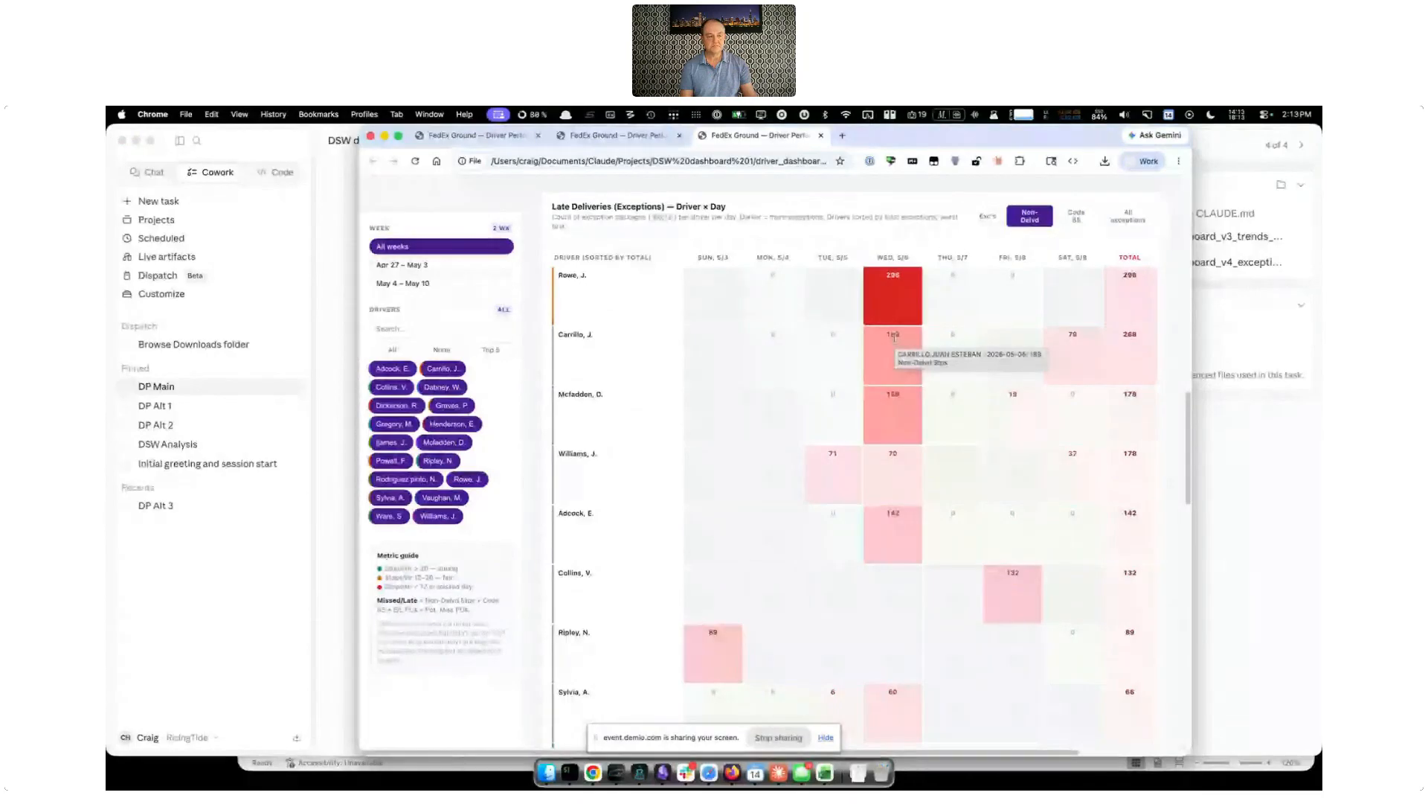
scroll(891, 401, "down", 2)
scroll(891, 401, "down", 4)
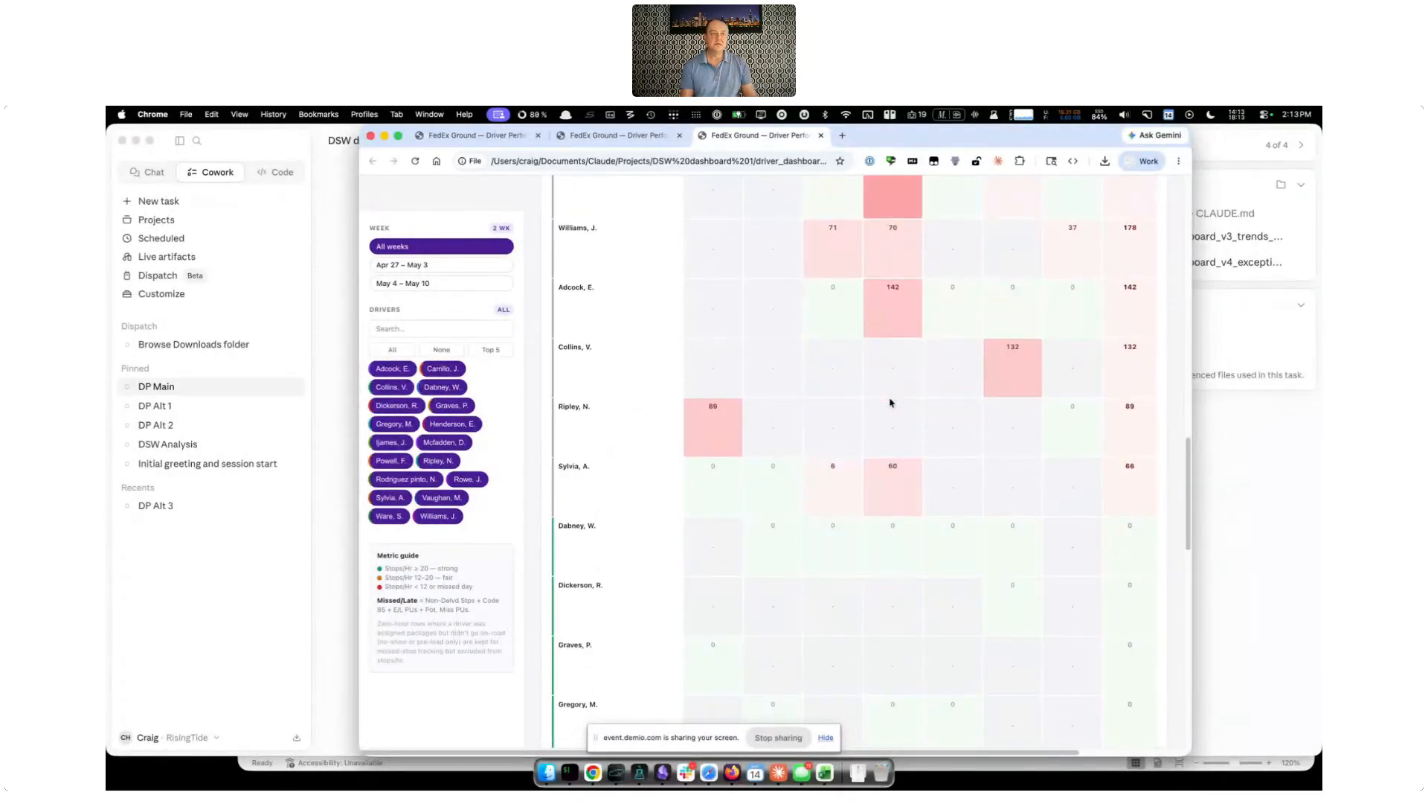
scroll(891, 402, "down", 2)
scroll(890, 403, "up", 2)
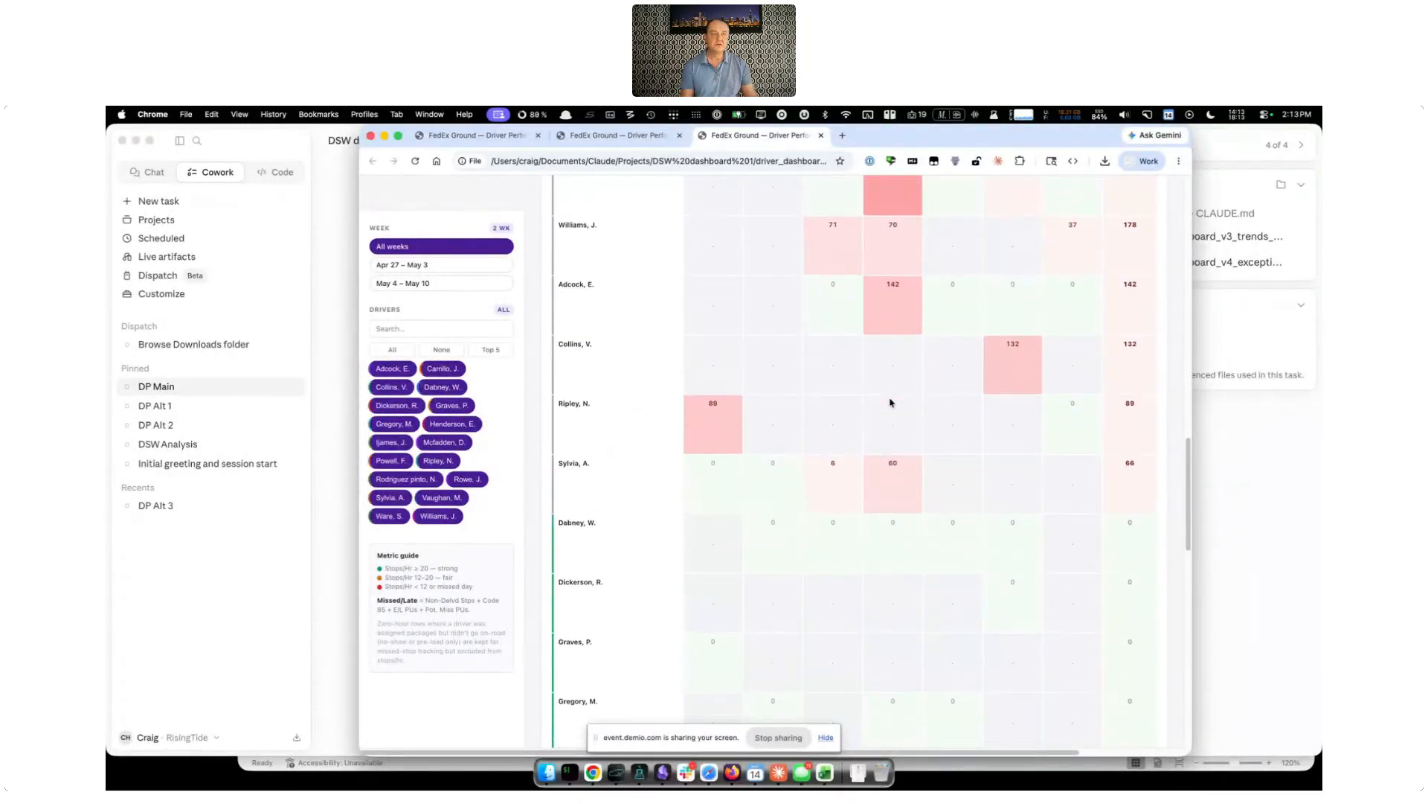
mouse_move(890, 402)
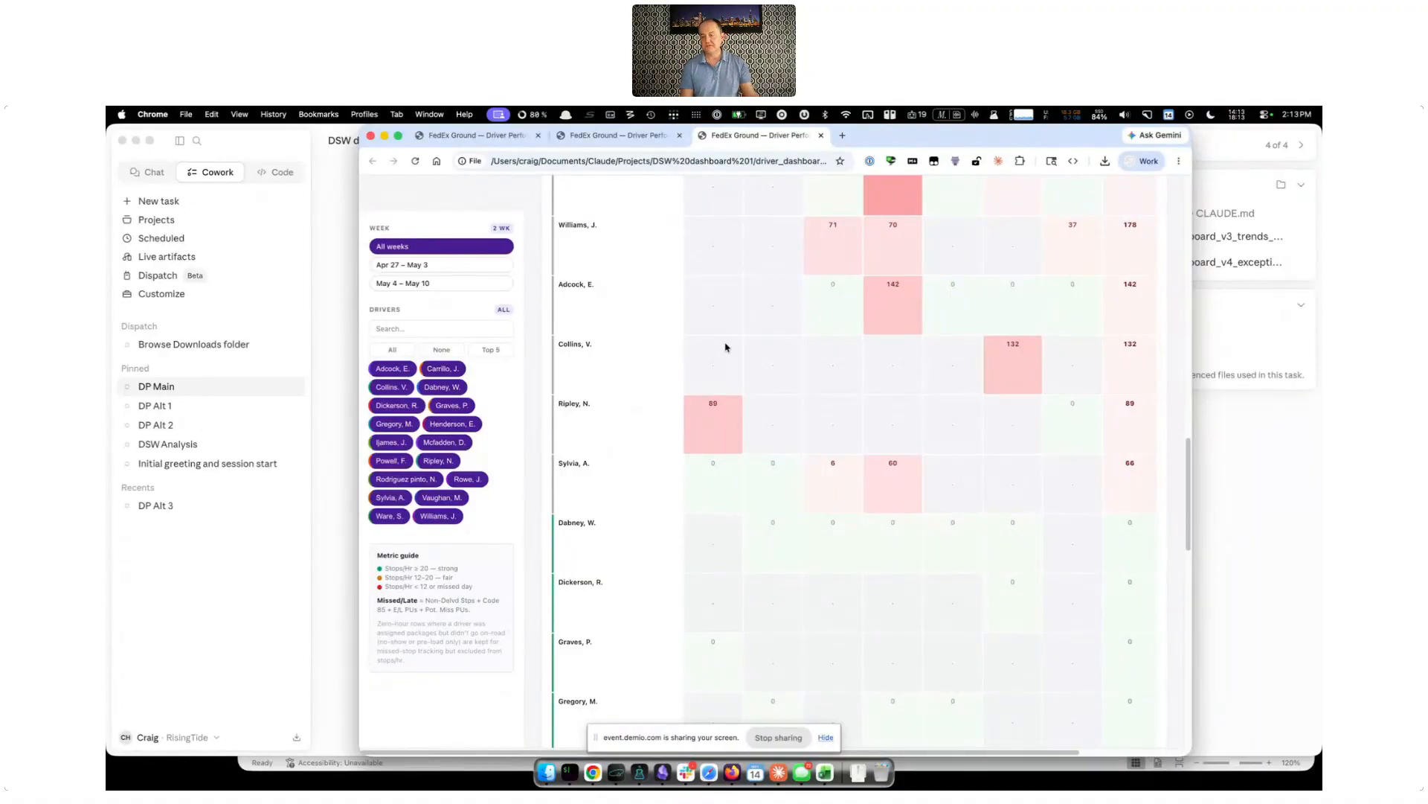
Switch to Claude, review the DP Alt 1 prompt and response, and open its week of 05 03 driver dashboard in Google Chrome
left_click(329, 483)
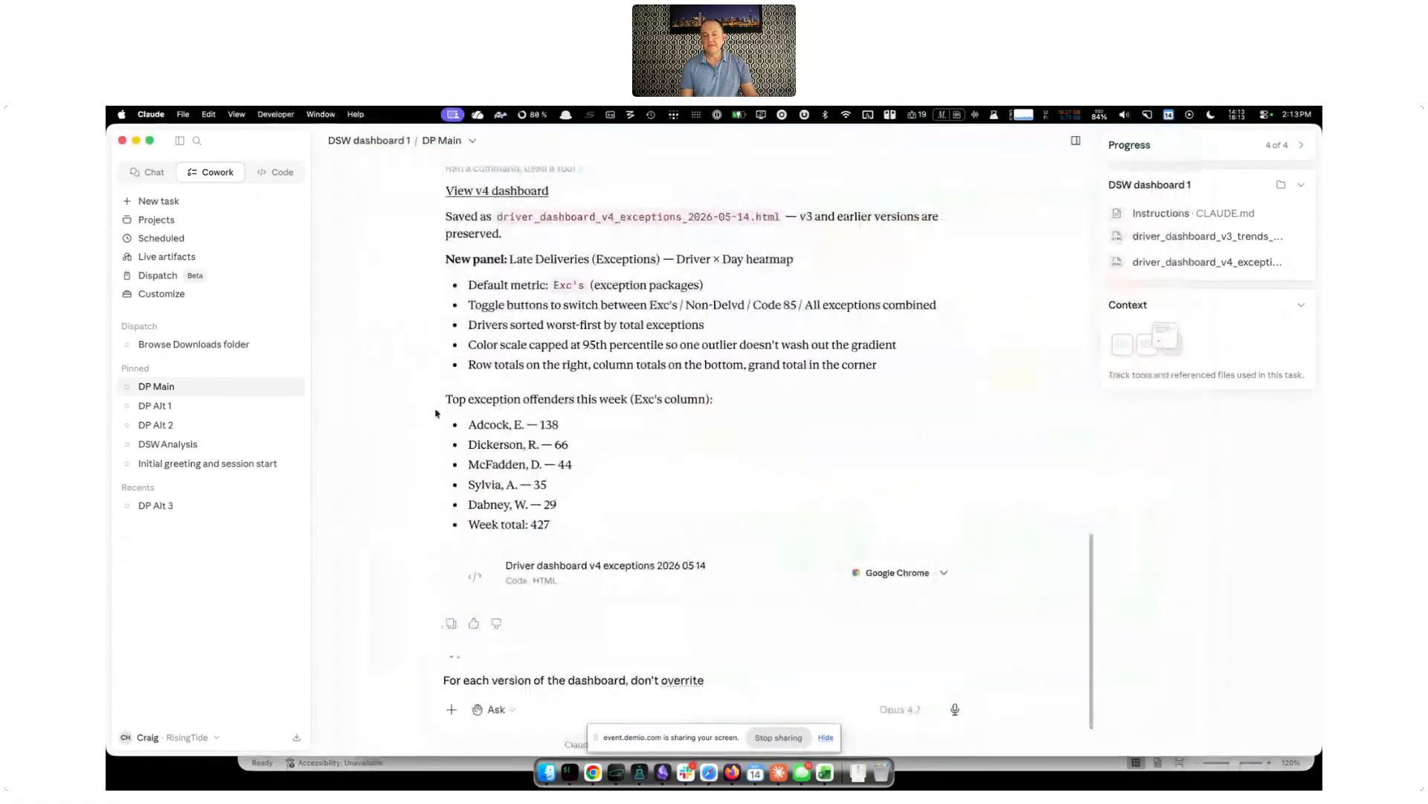
left_click(211, 408)
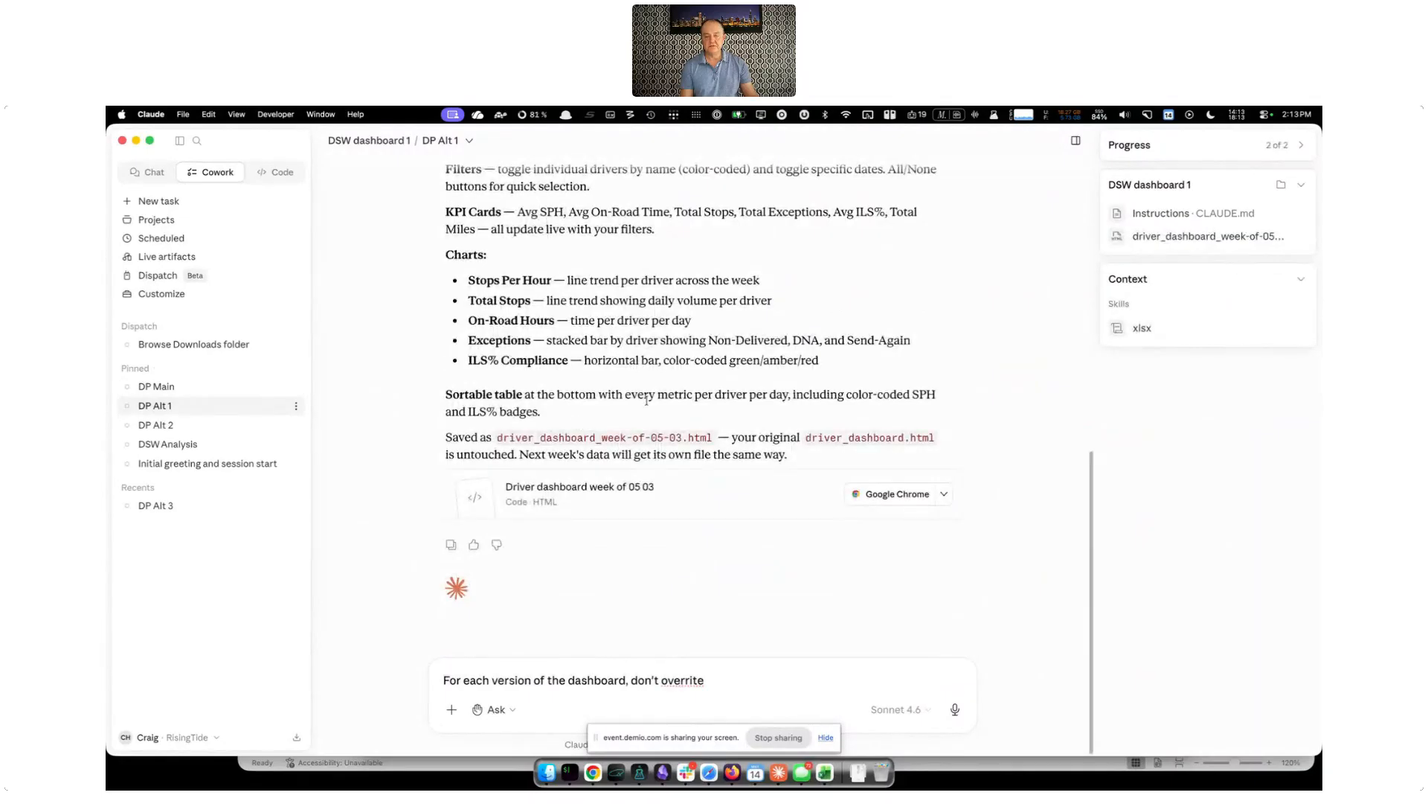
scroll(645, 399, "up", 20)
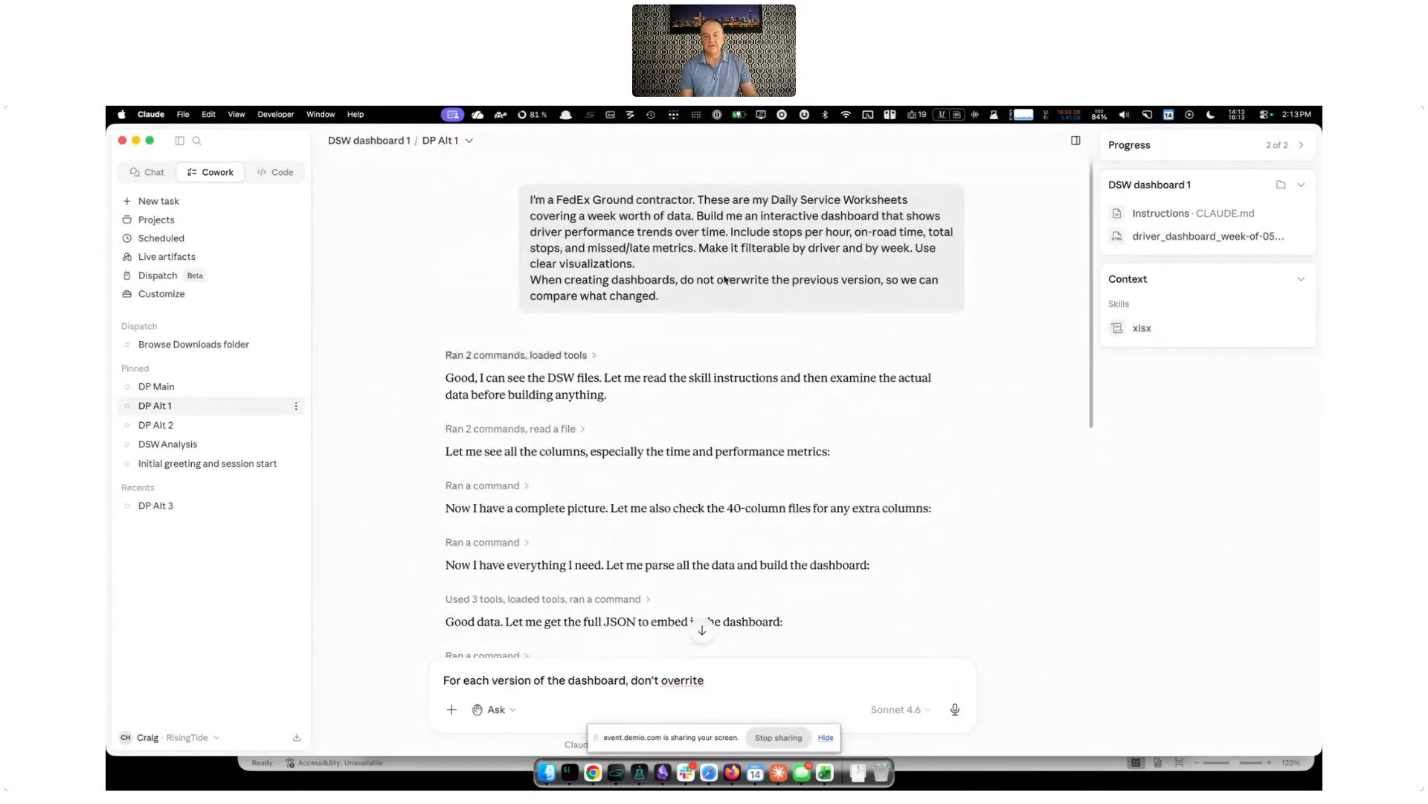
scroll(850, 492, "down", 1)
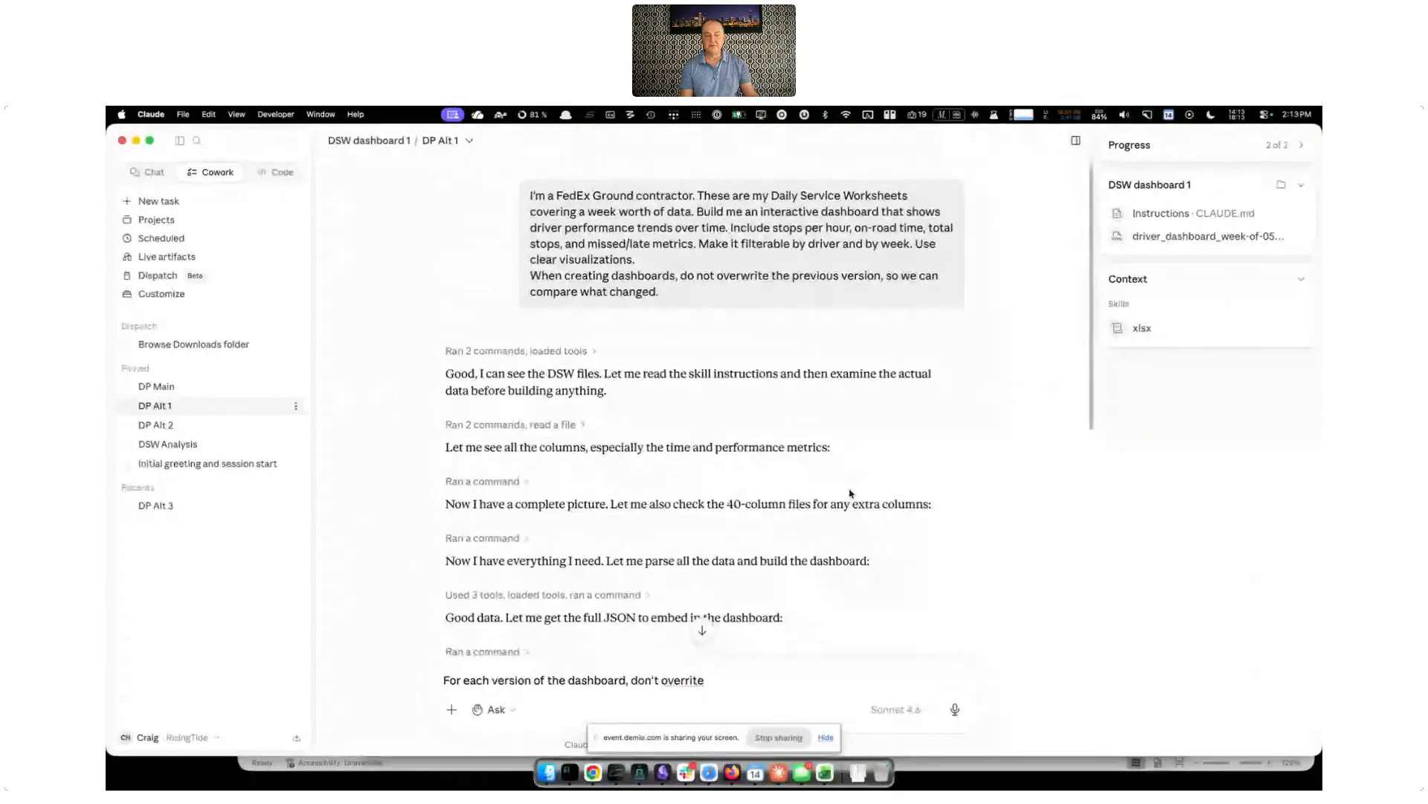
scroll(850, 493, "down", 15)
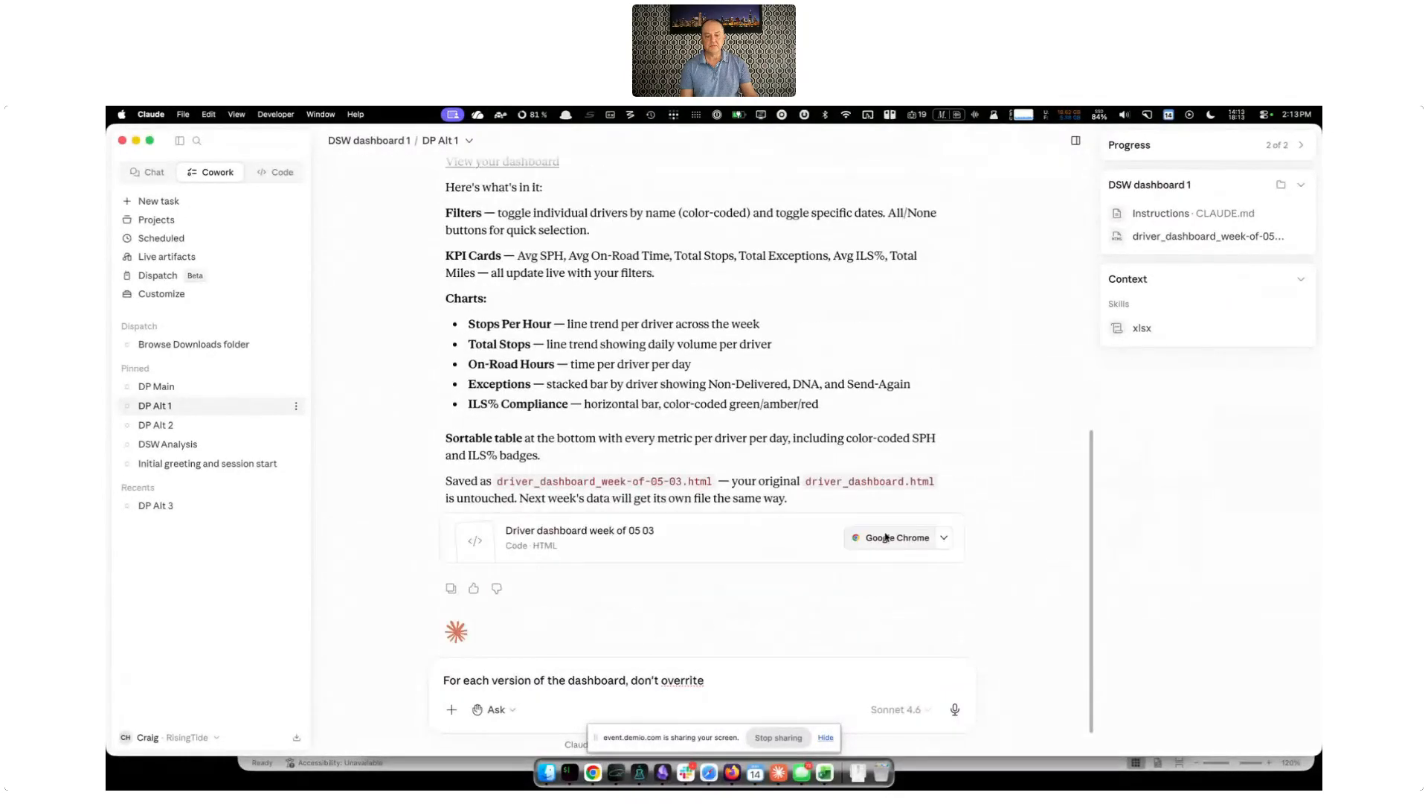
left_click(896, 543)
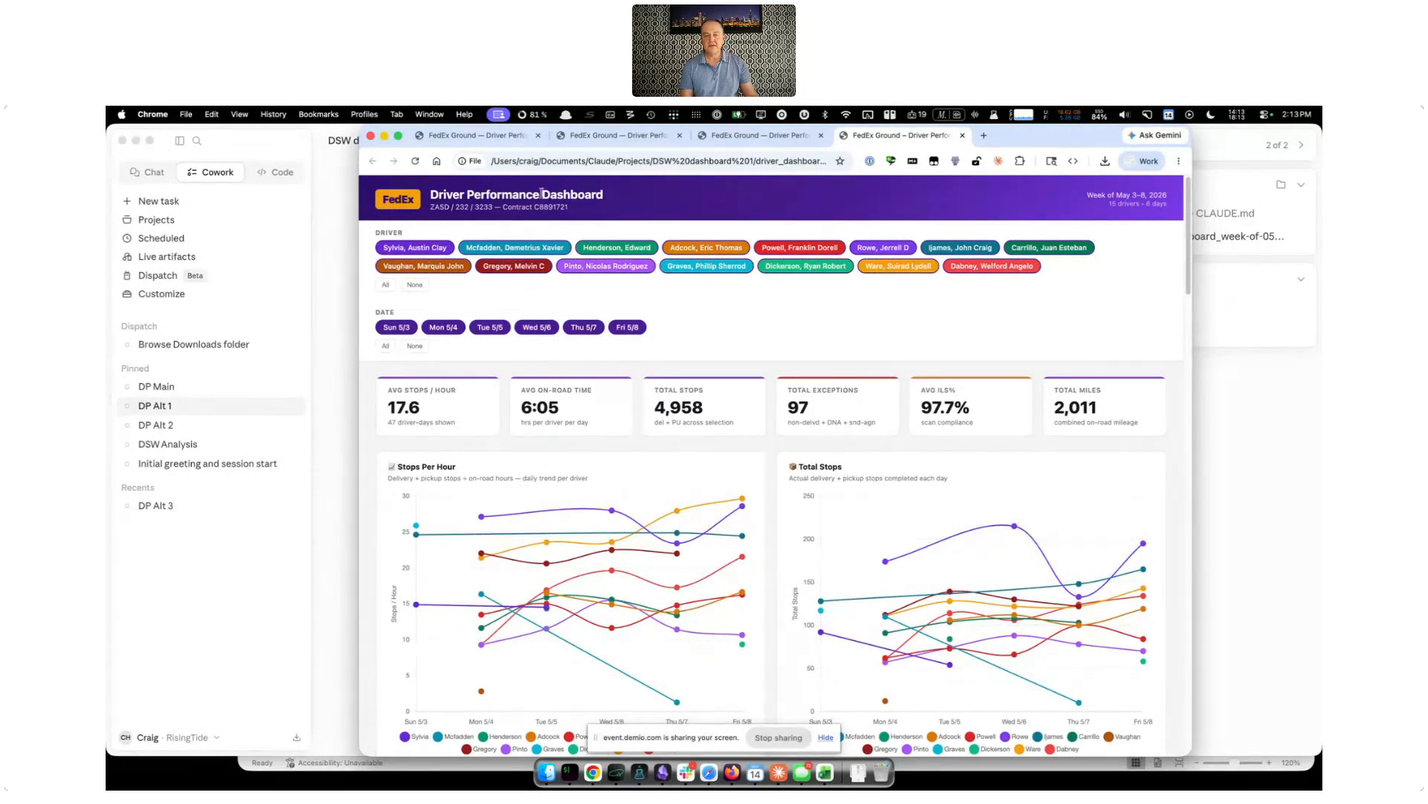
Filter out the first five drivers and the dates Mon 5/4, Tue 5/5 and Wed 5/6 in the dashboard
left_click(428, 253)
left_click(514, 248)
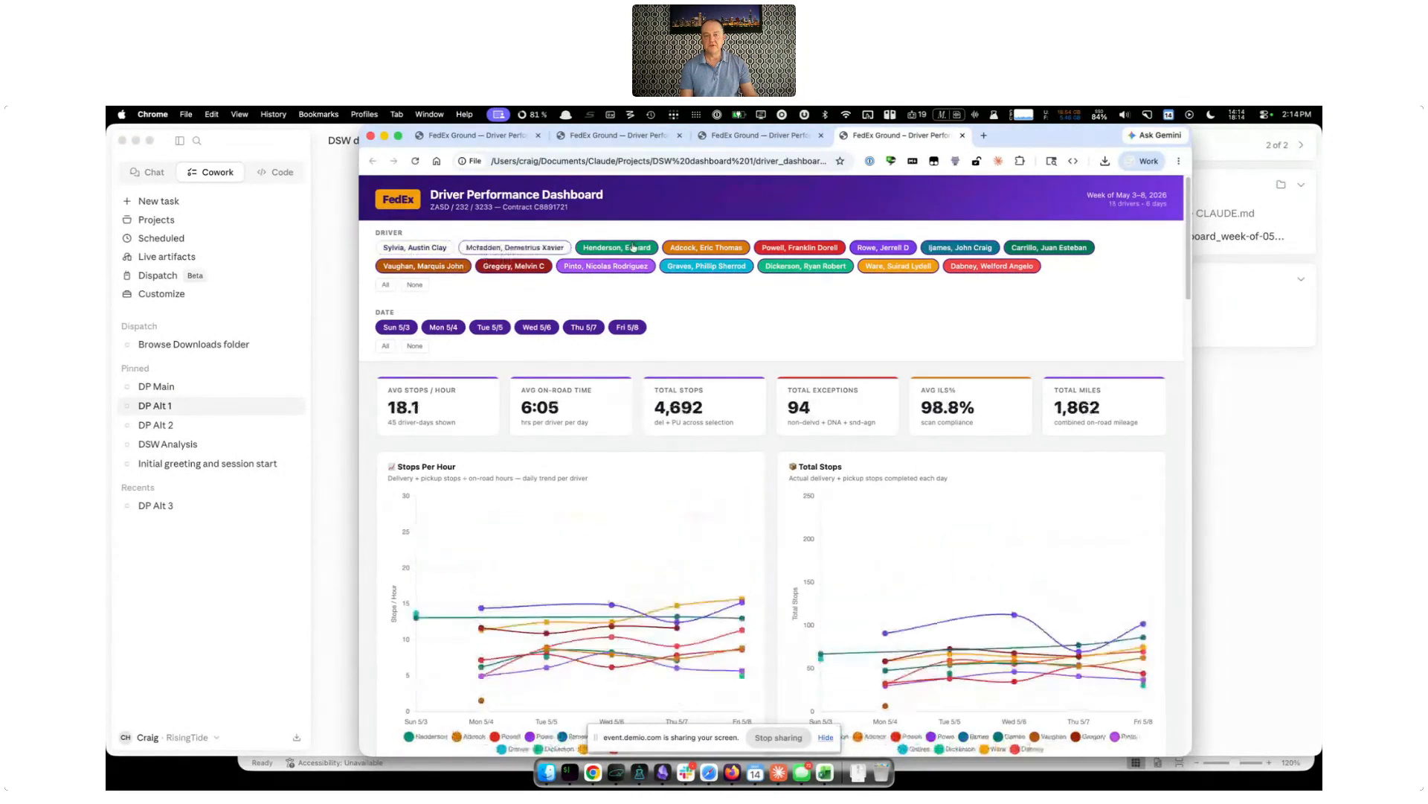
left_click(639, 249)
left_click(706, 248)
left_click(799, 249)
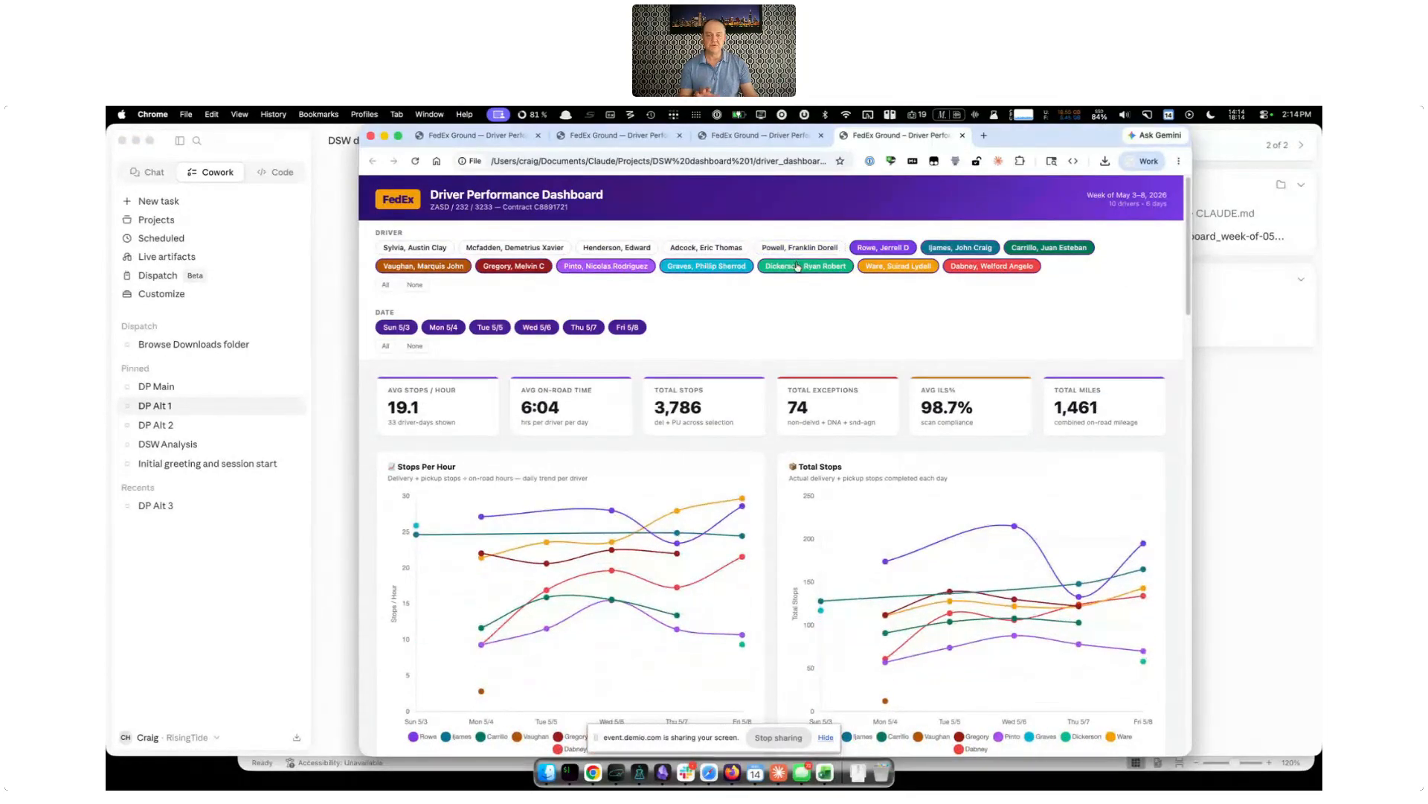
left_click(447, 327)
left_click(490, 327)
left_click(556, 327)
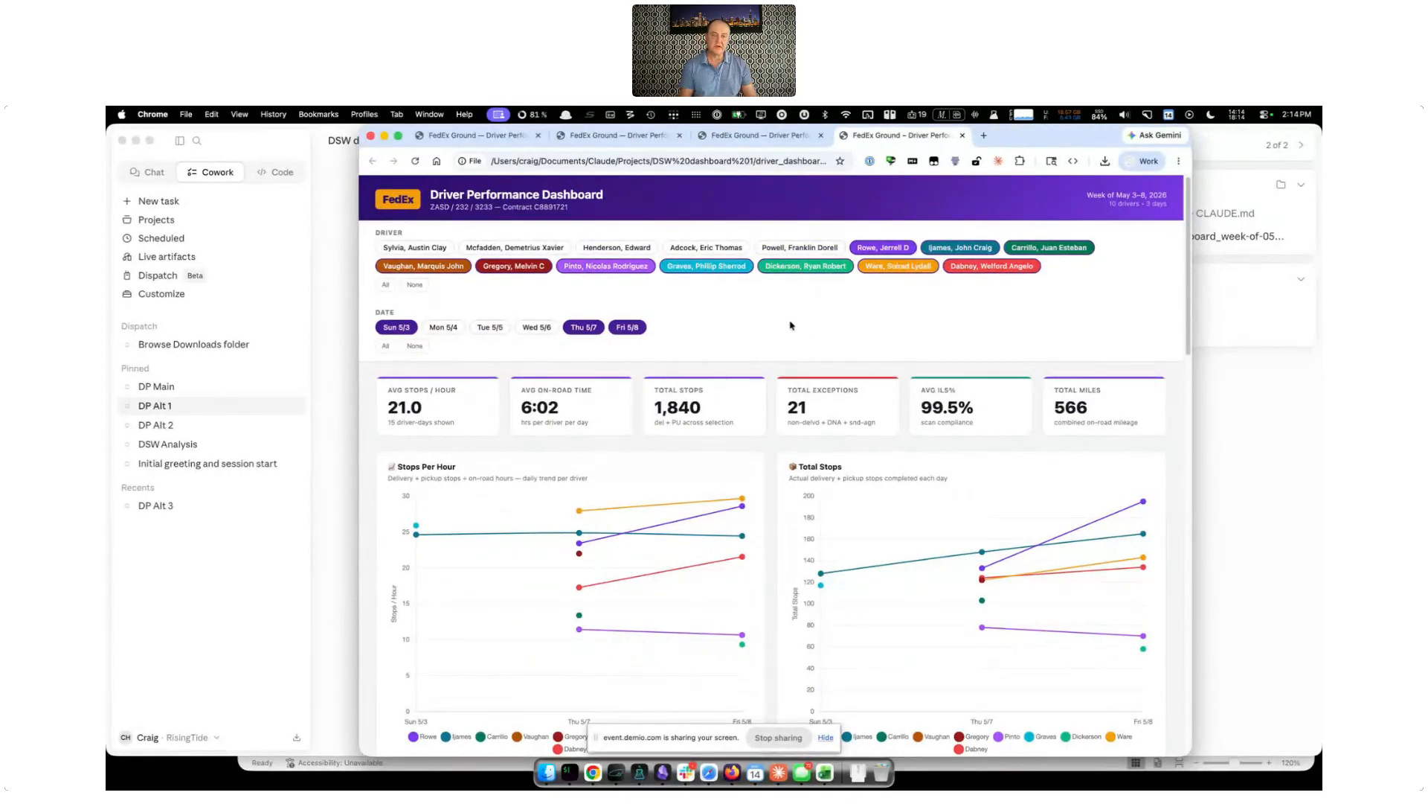
Examine the filtered Stops Per Hour, Total Stops, On-Road Time, exception and ILS% charts and the Daily Driver Log
scroll(781, 342, "down", 5)
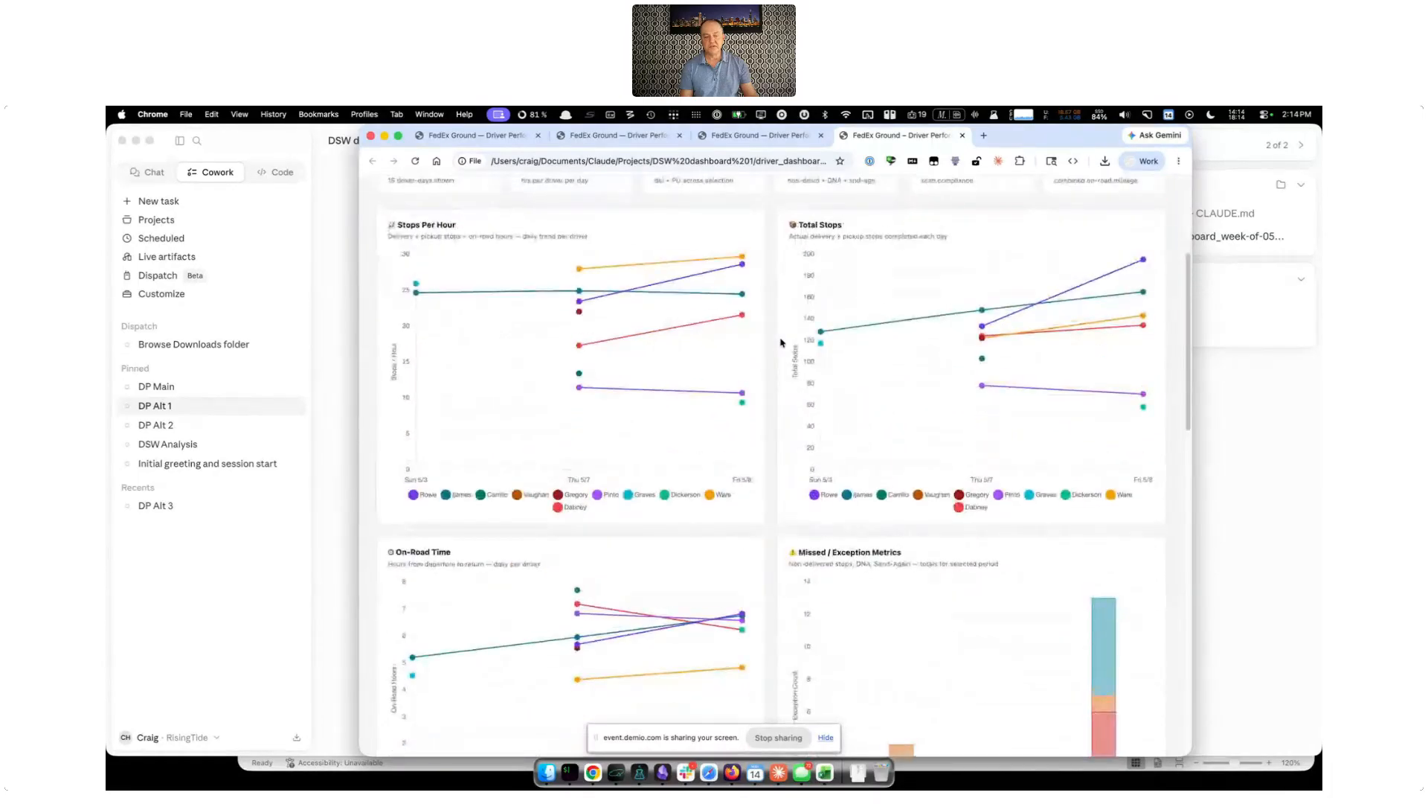
scroll(781, 343, "down", 5)
scroll(781, 342, "up", 1)
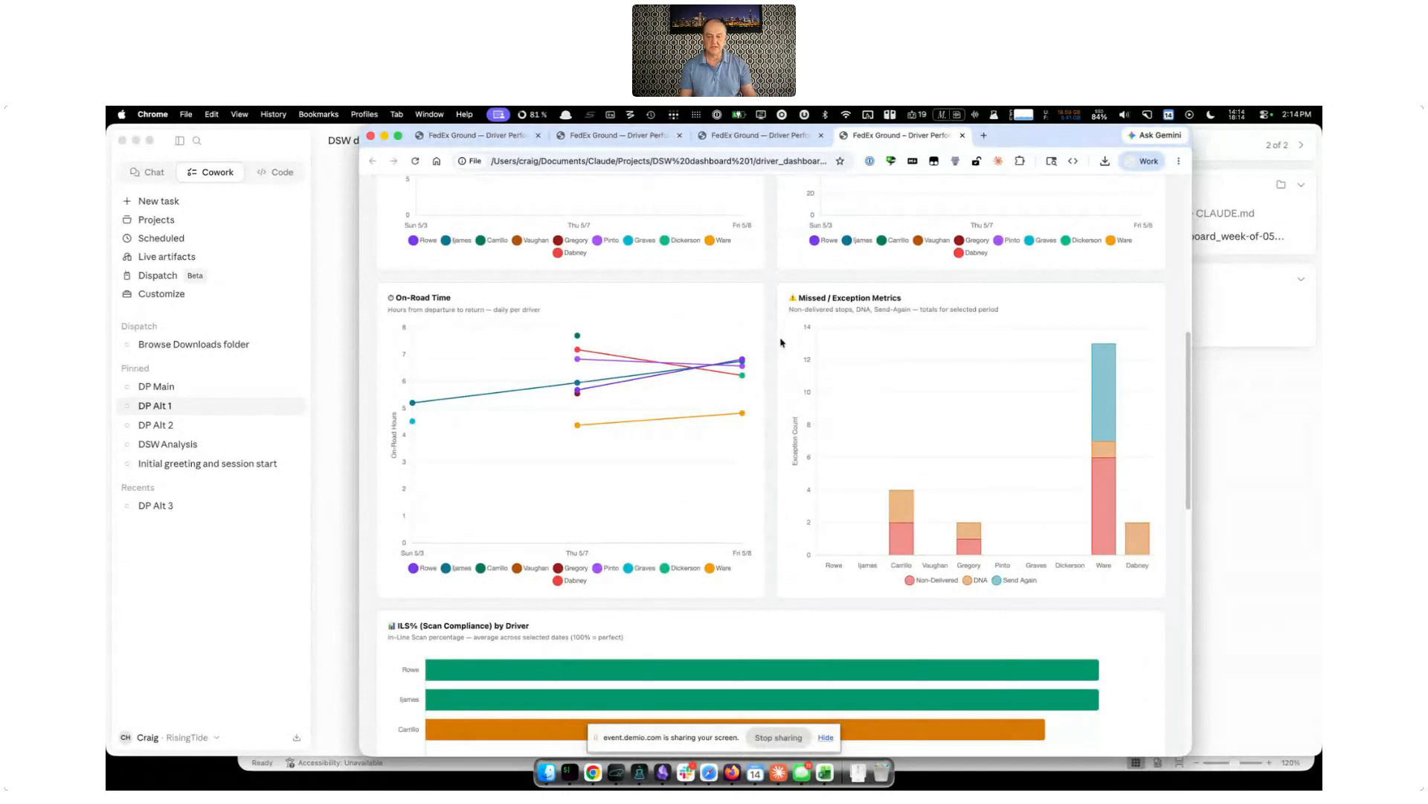
scroll(780, 342, "down", 5)
scroll(781, 342, "down", 5)
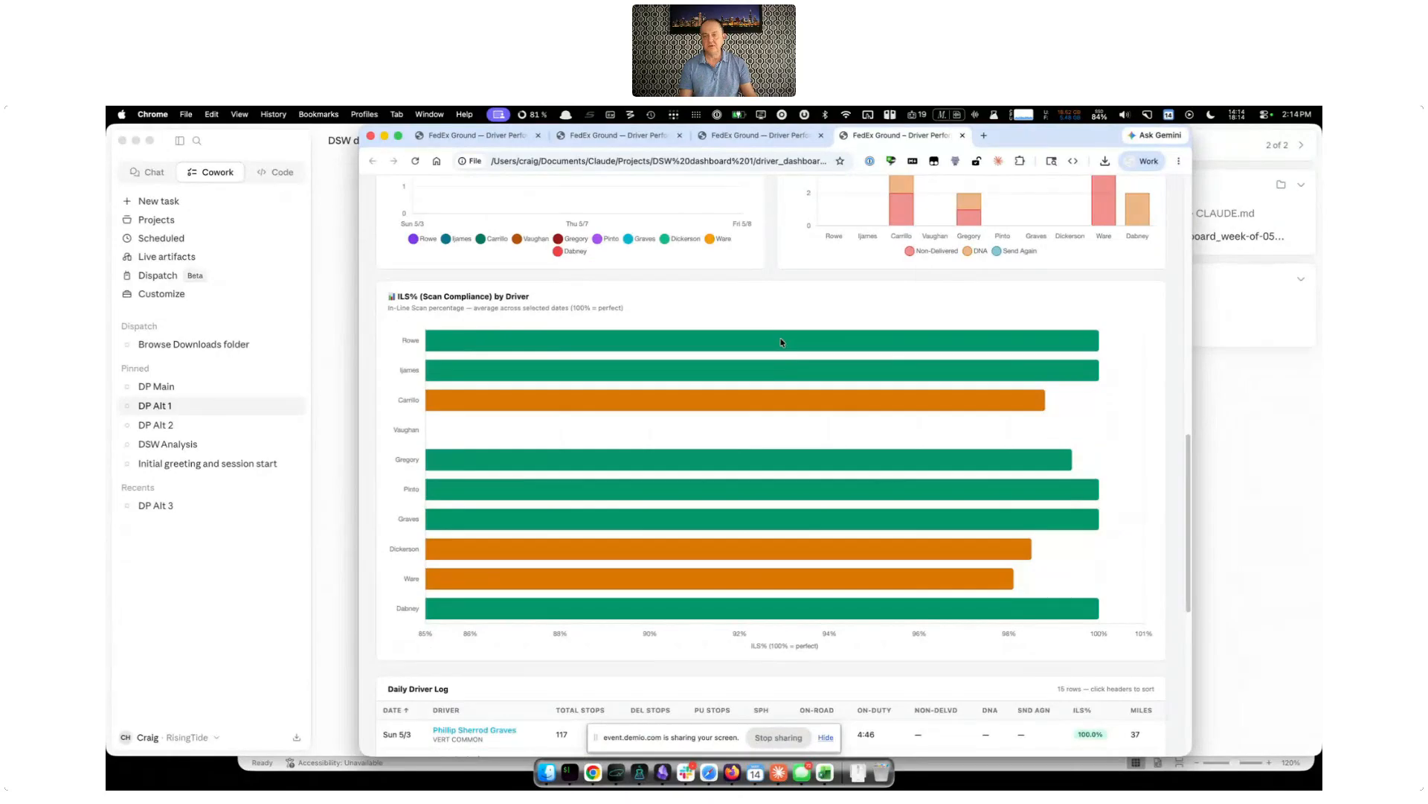
scroll(781, 359, "down", 3)
scroll(781, 360, "down", 10)
scroll(781, 361, "down", 2)
scroll(781, 361, "down", 1)
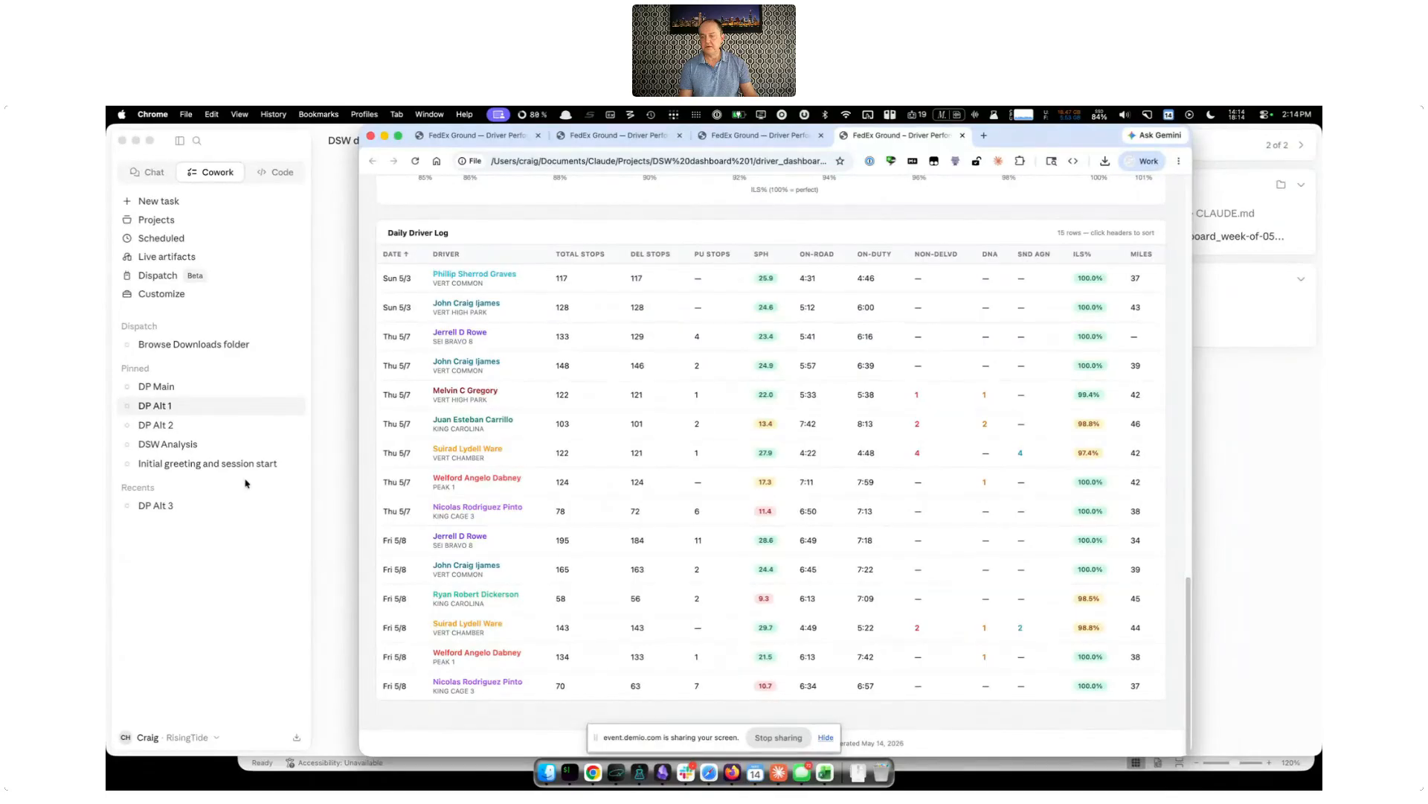
Switch back to Claude, open the "Initial greeting and session start" task and clear its unsent draft message
left_click(309, 547)
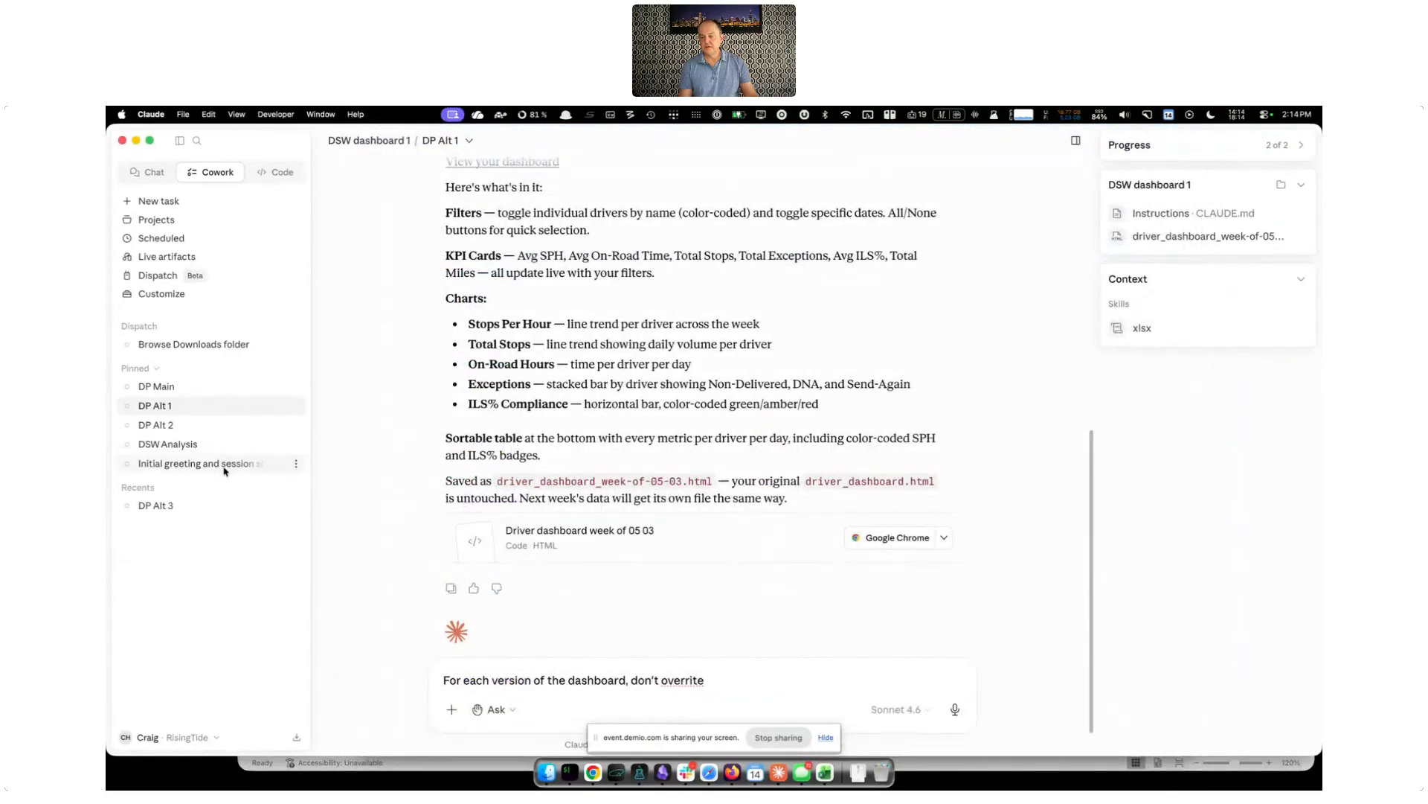
left_click(223, 467)
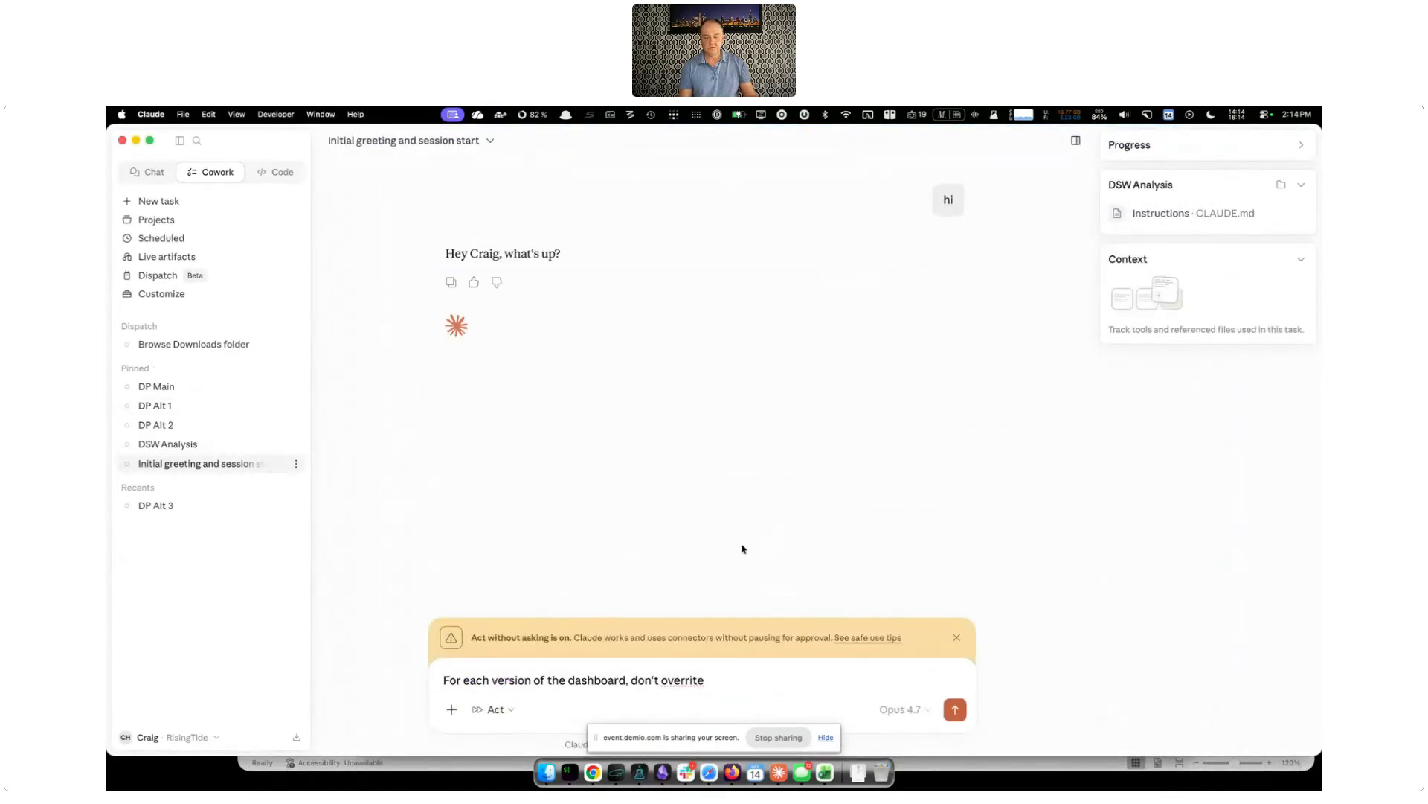
key("super+a")
key("BackSpace")
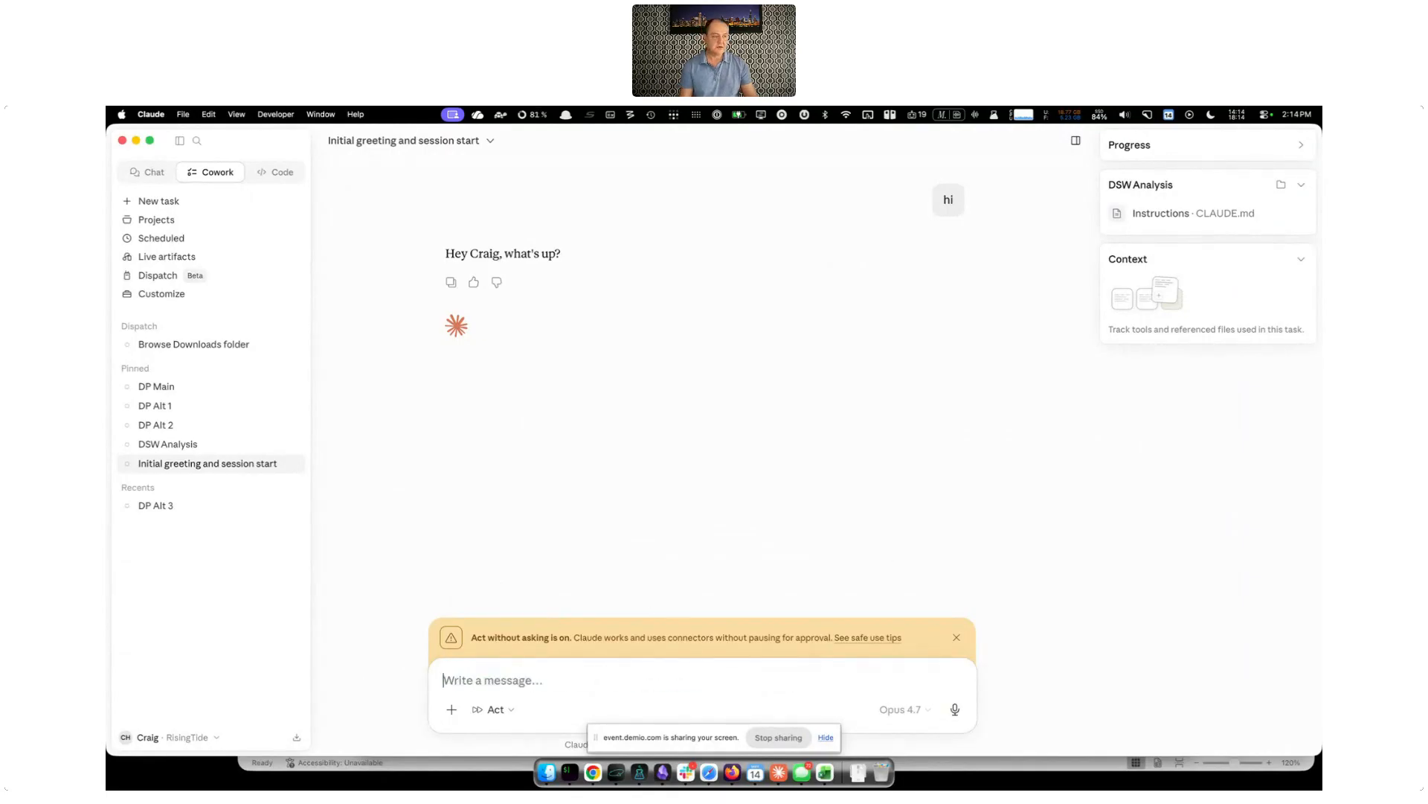
Attach dsw-2026-05-03.xls through dsw-2026-05-09.xls and send the FedEx Ground contractor prompt asking to load and understand the files for a dialogue about results
key("super+Tab")
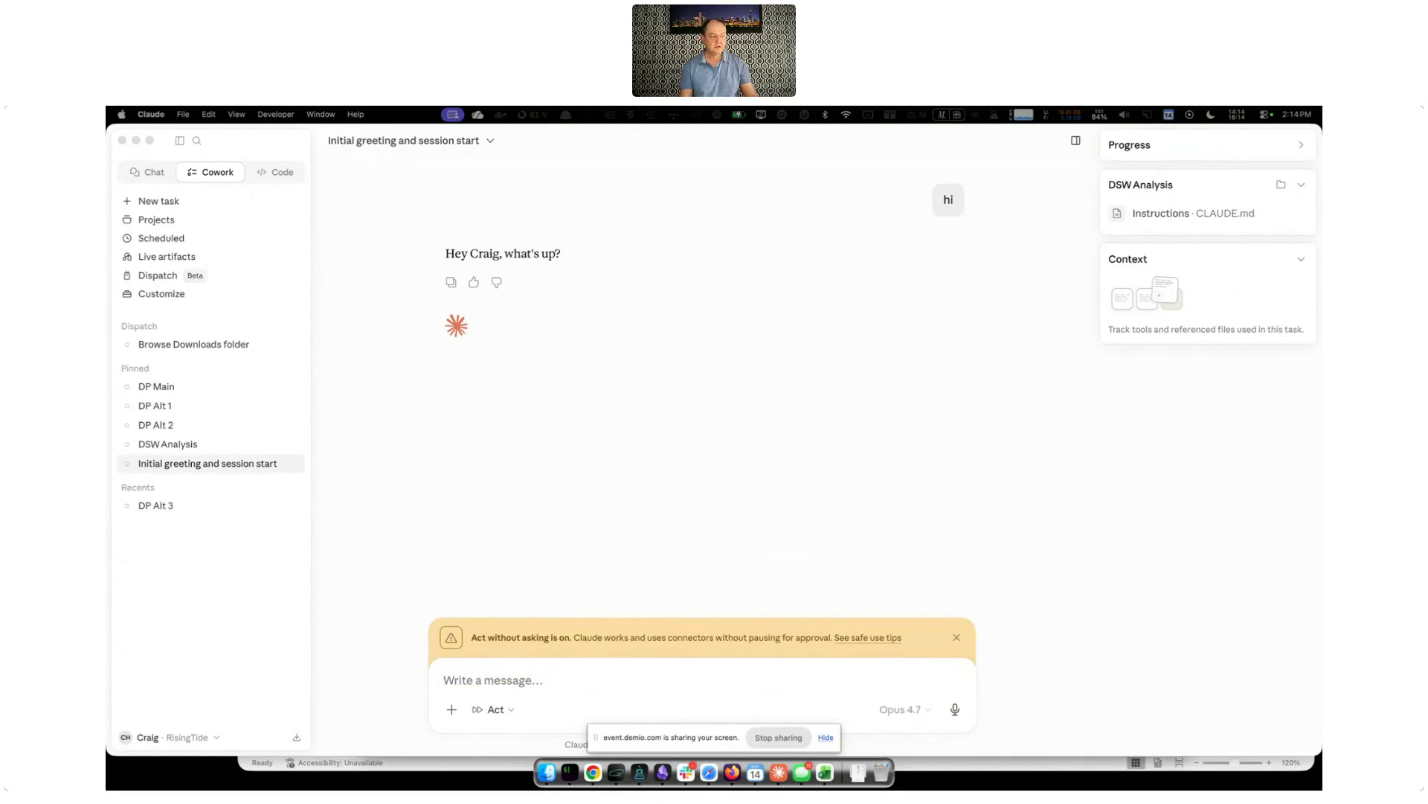
left_click_drag(573, 744, 632, 606)
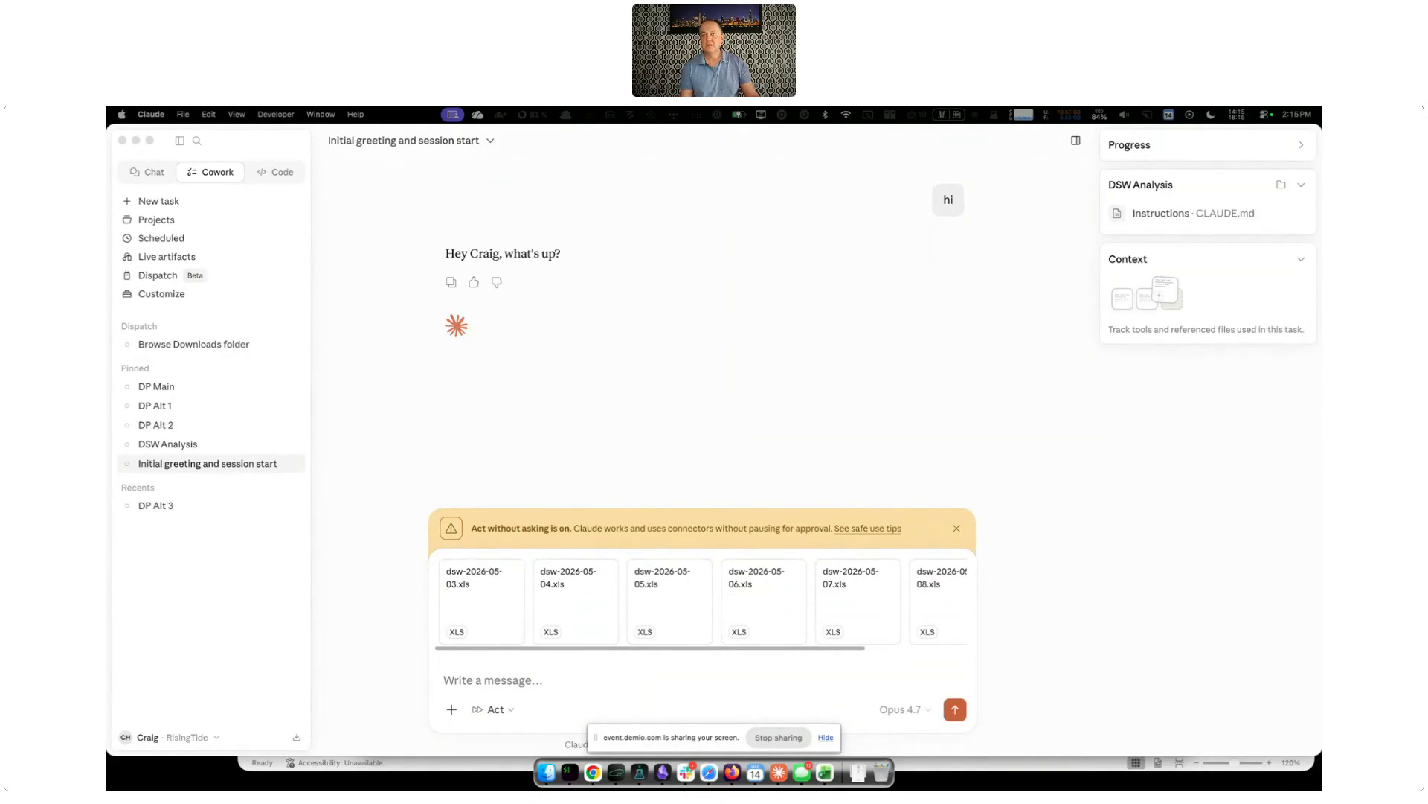
left_click(480, 696)
type("I'm a FedEx Ground contractor. These are my Daily Service Worksheets covering a week worth of performance data. I am going to upload these files. I don't care about graphs and charts, I care about results. Please load and understand these files, their structure and their content, then we will start a dialogue about these results.")
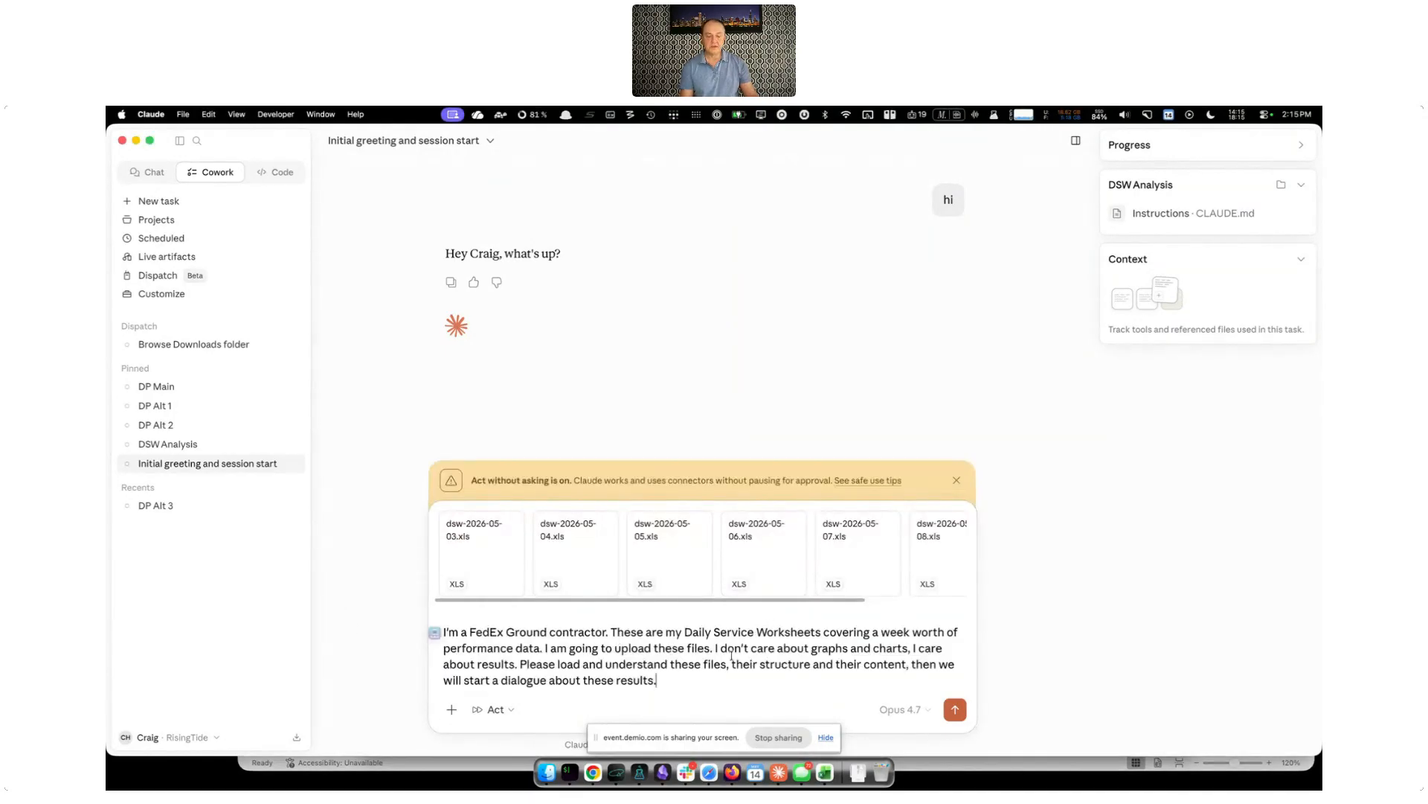
left_click(955, 709)
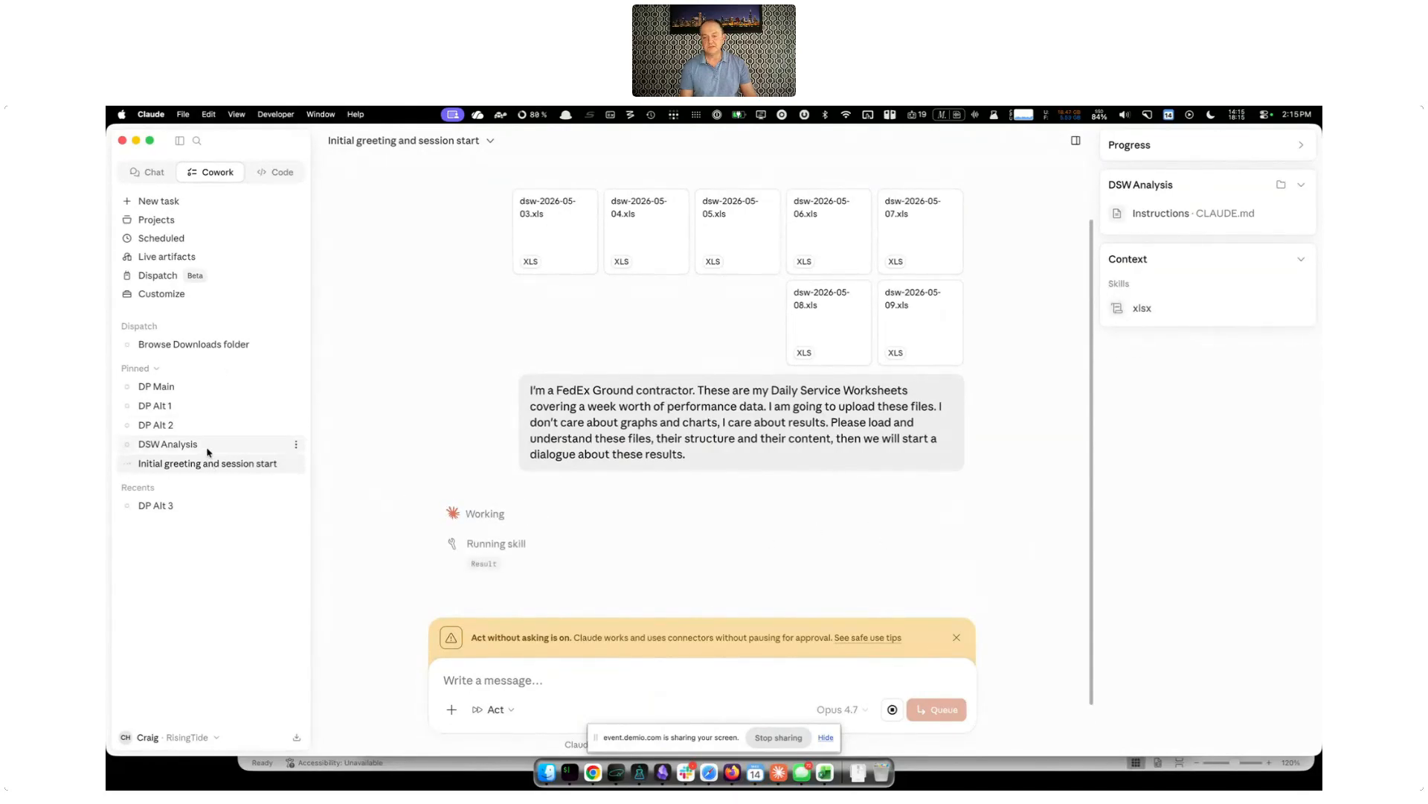
scroll(760, 501, "down", 3)
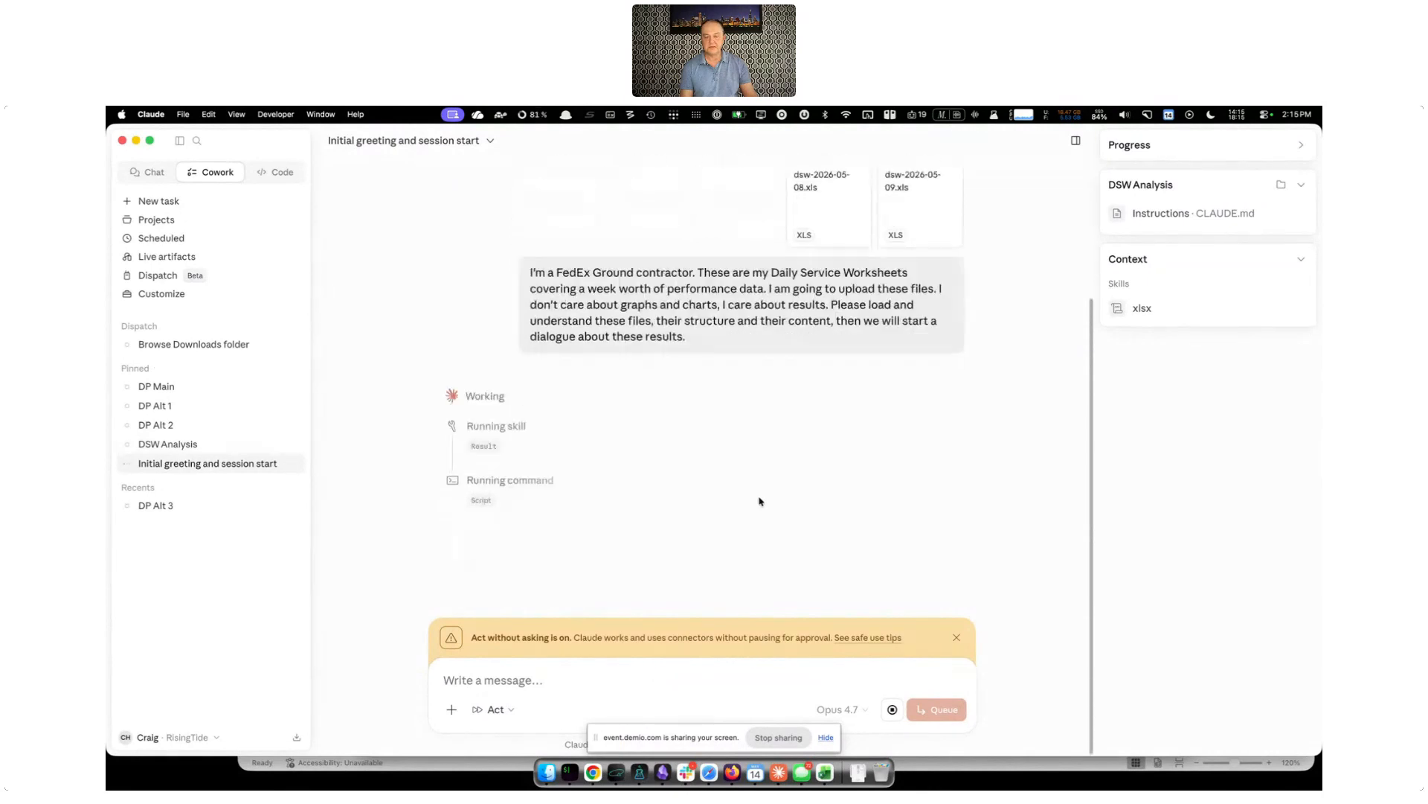
Open the DSW Analysis task and read the loaded-files summary, highlighting the mileage example in its data-quality note
left_click(179, 444)
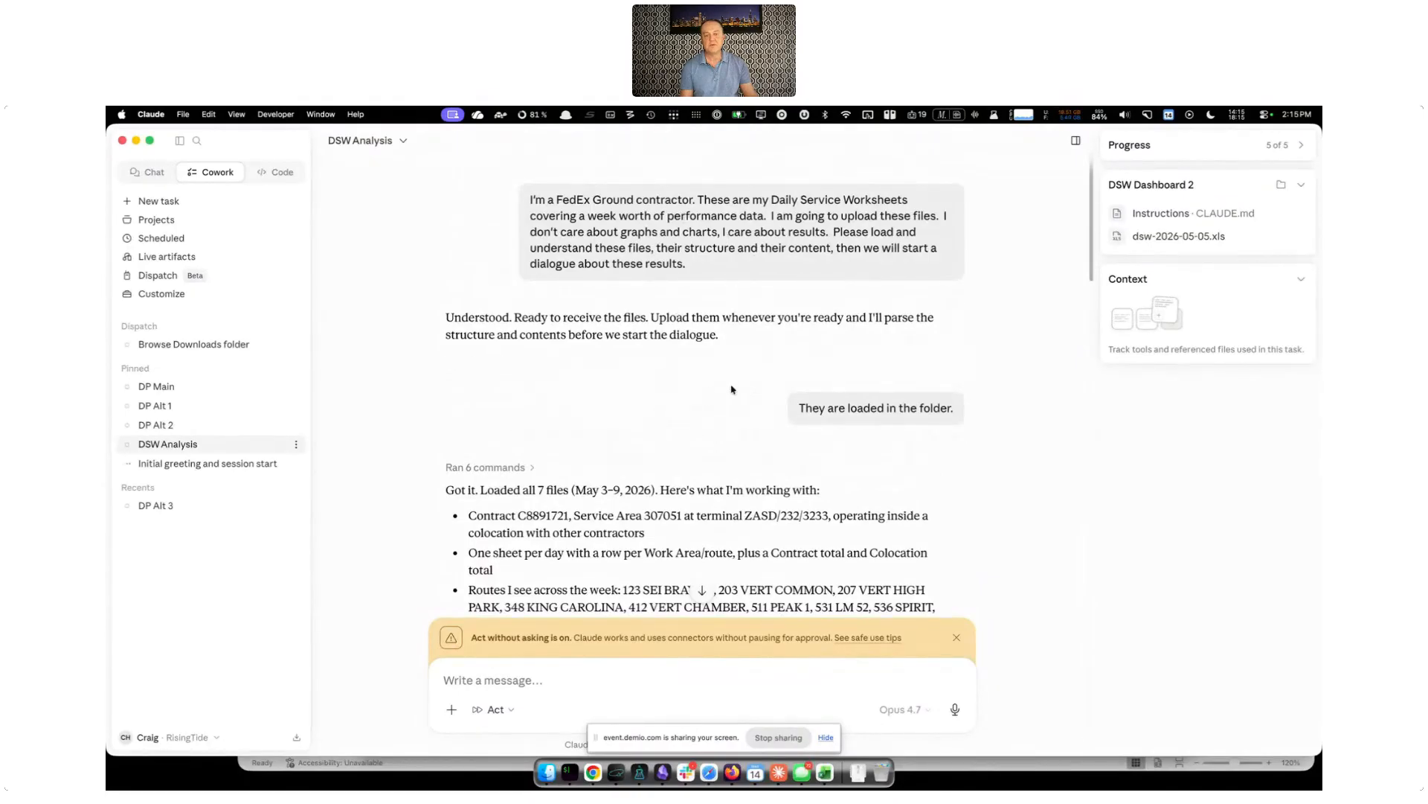
scroll(697, 413, "down", 3)
scroll(697, 413, "down", 4)
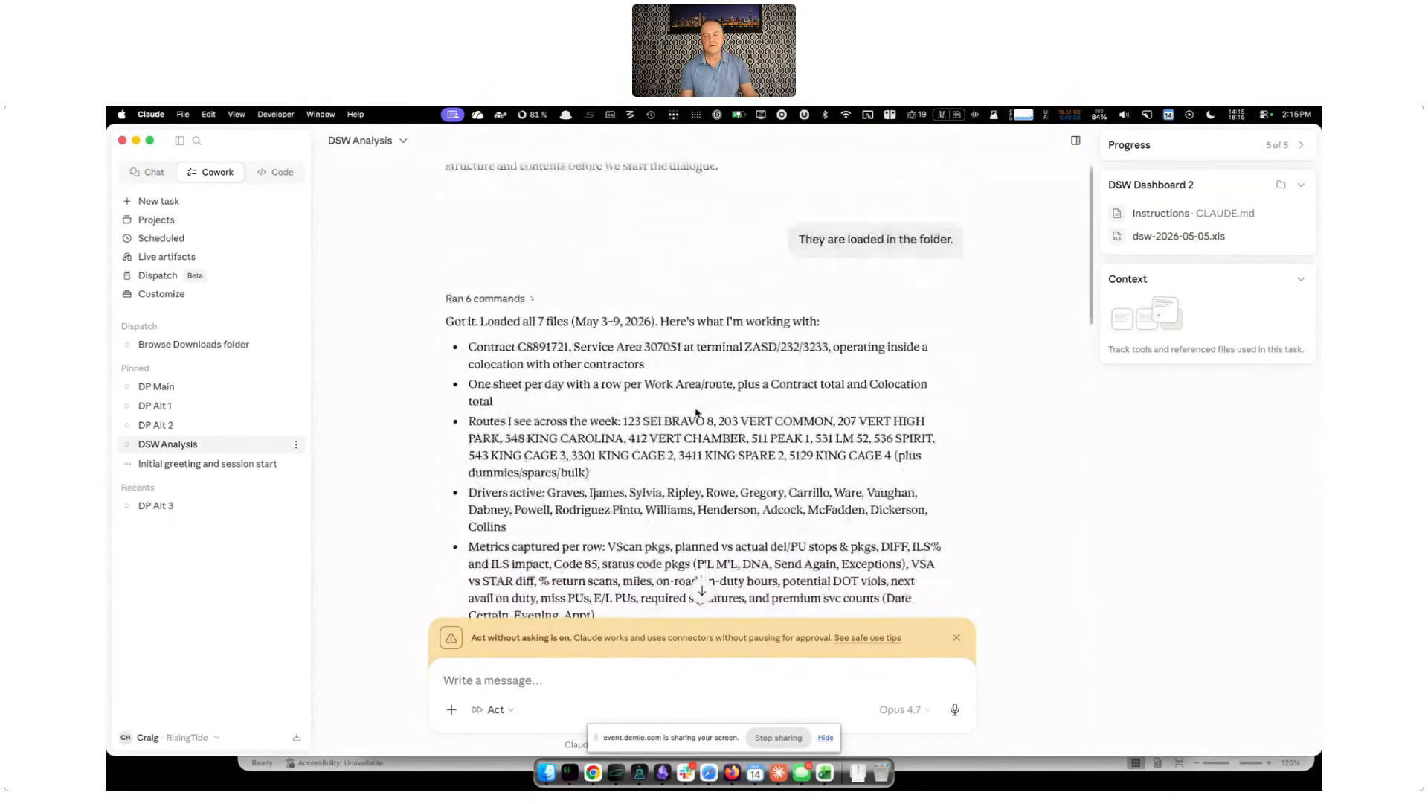
scroll(697, 412, "down", 2)
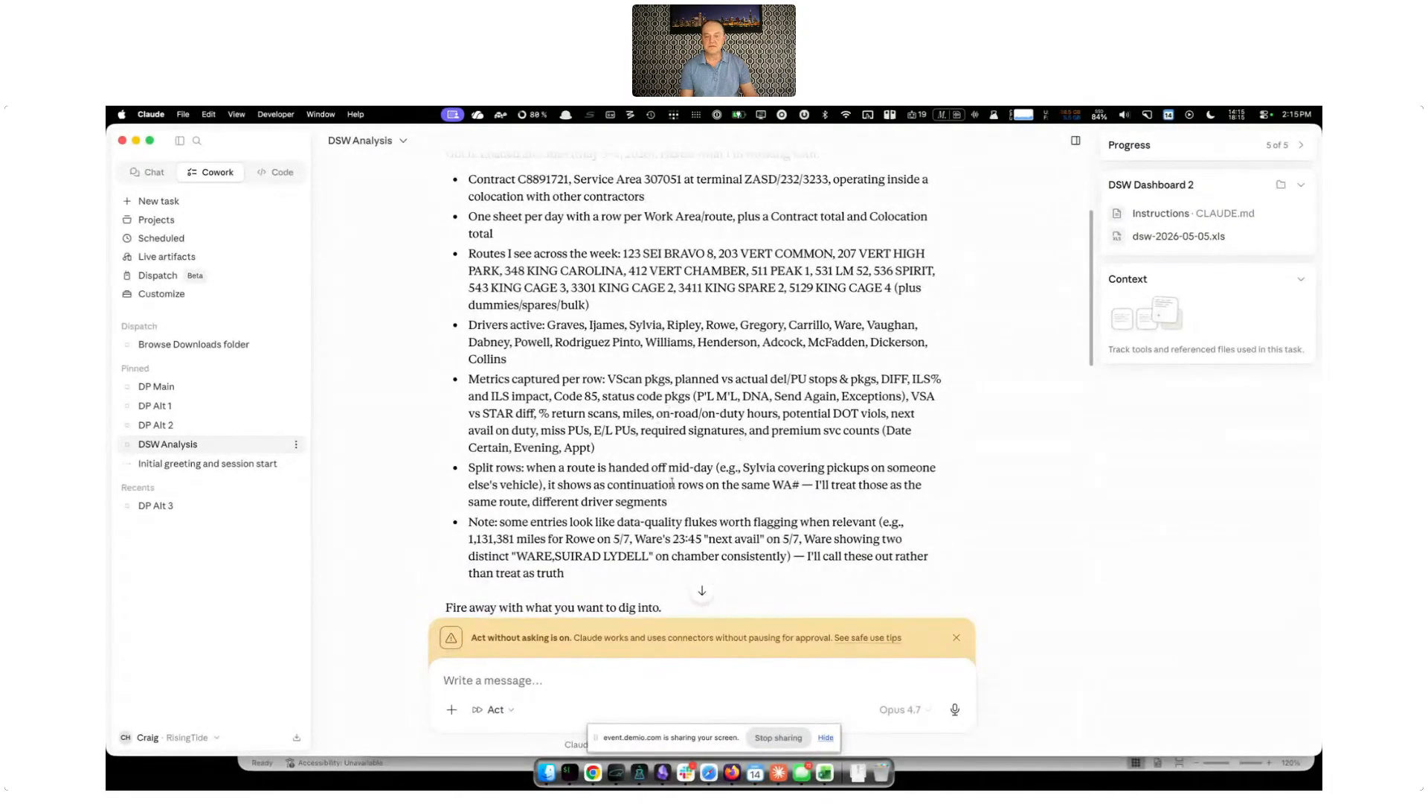
scroll(576, 473, "down", 2)
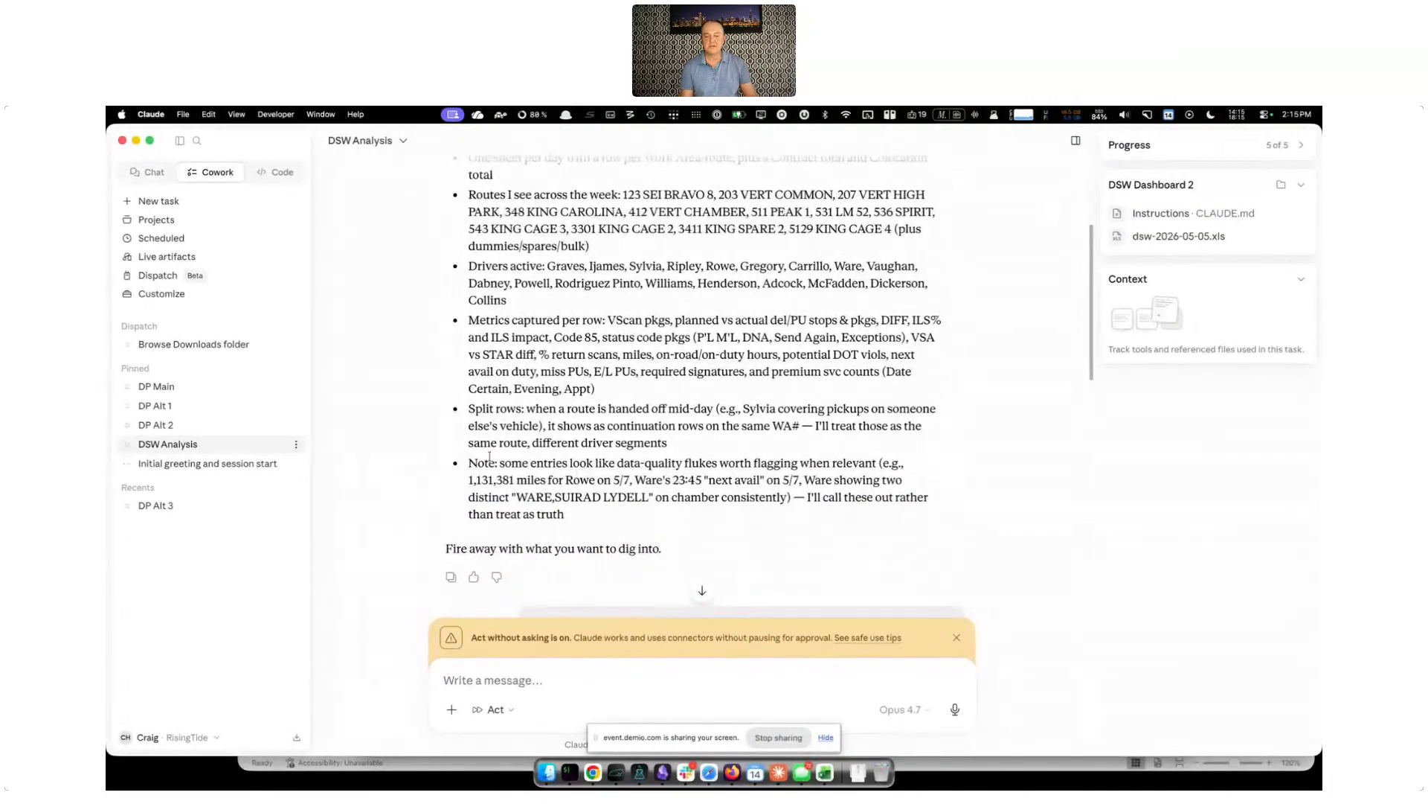
left_click_drag(471, 468, 467, 491)
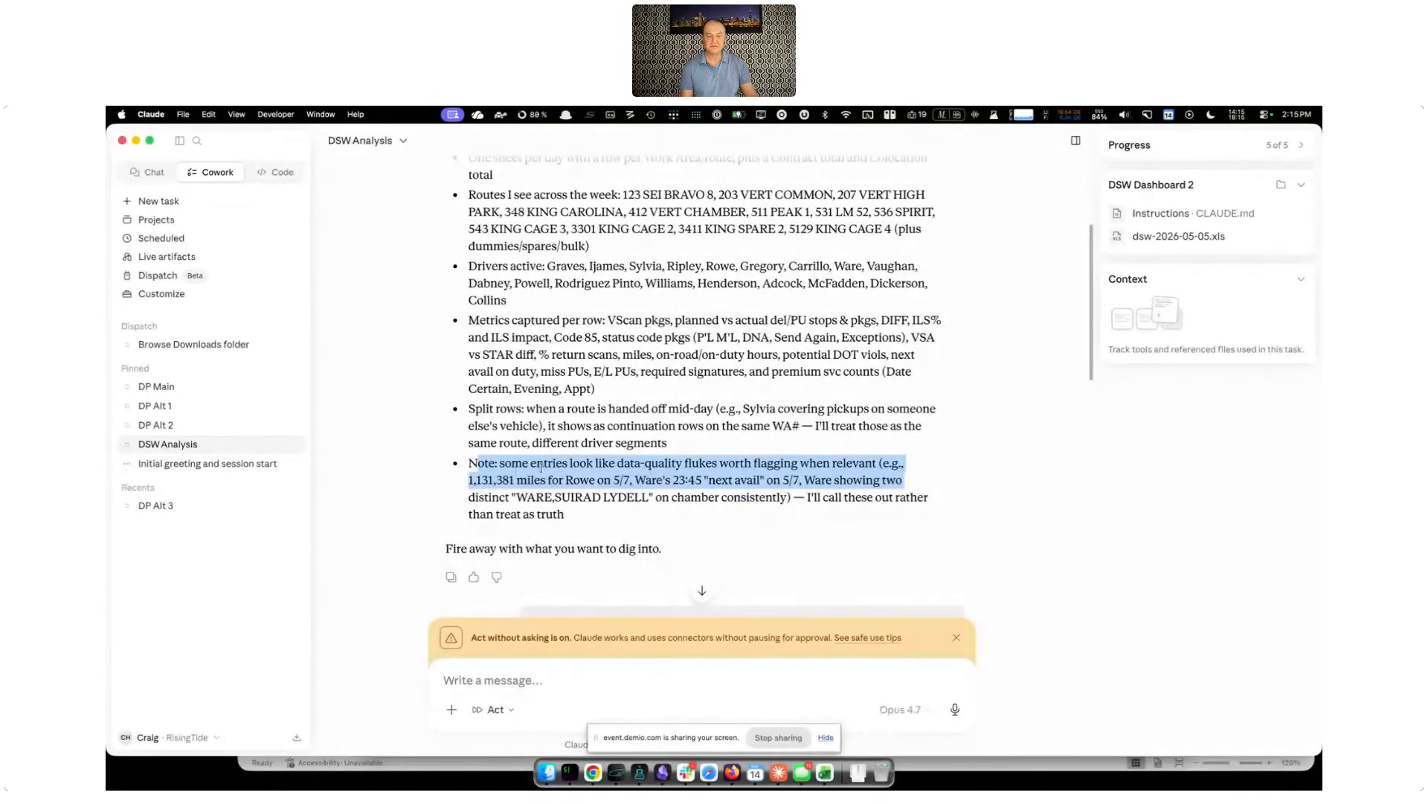
left_click(473, 482)
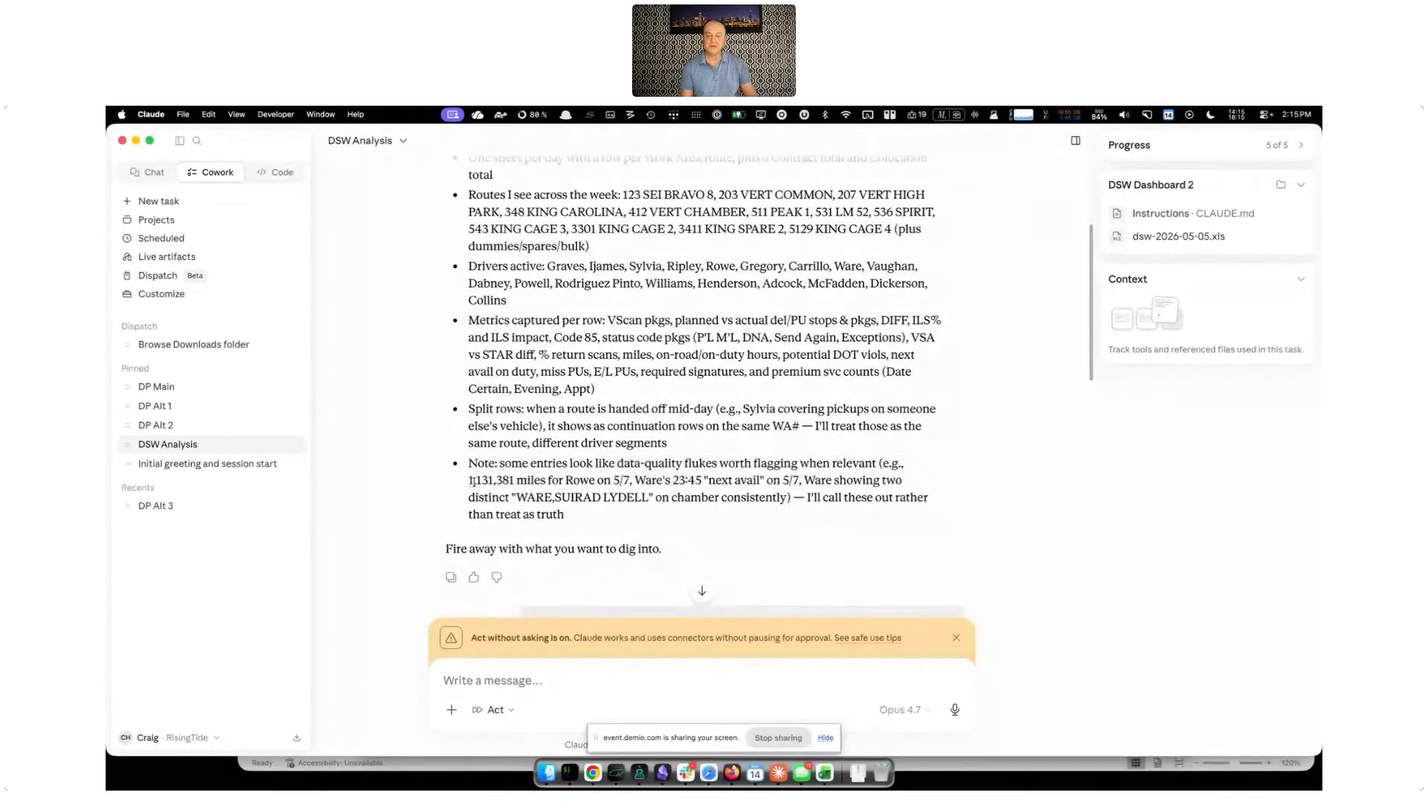
left_click_drag(543, 478, 469, 480)
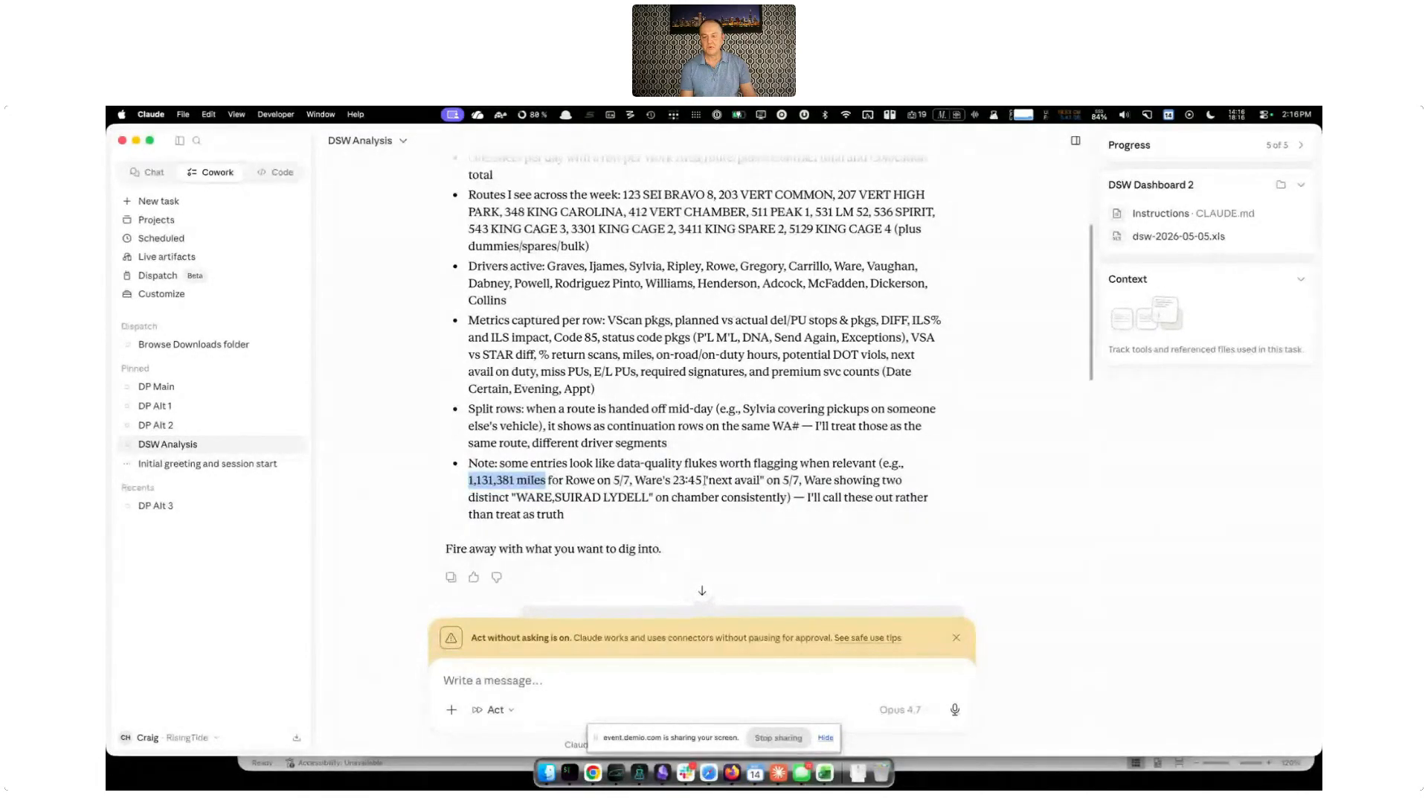
Read the reply to the weekly anomalies prompt and highlight the details of the first Tier 1 finding about LM 52
scroll(707, 482, "down", 2)
scroll(707, 484, "down", 3)
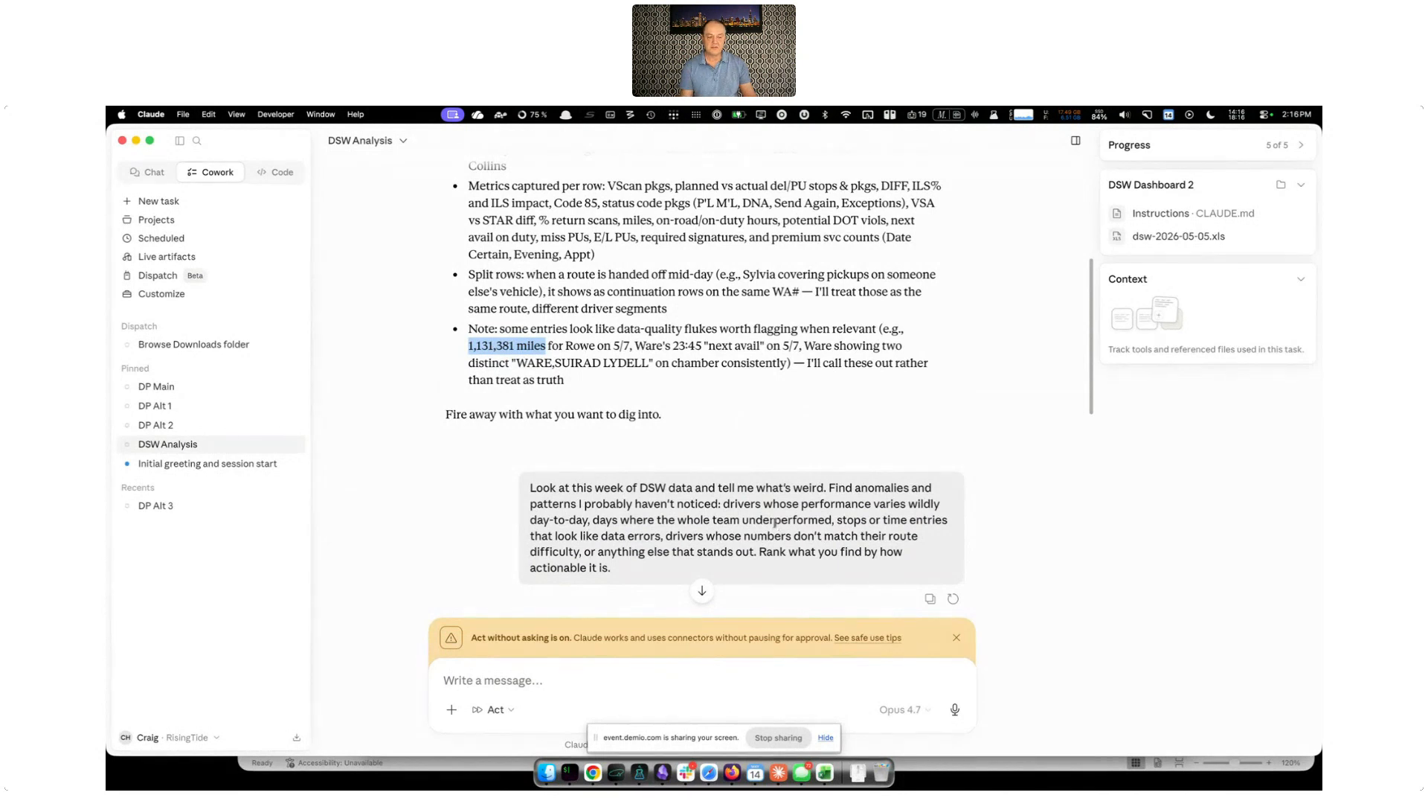
scroll(775, 523, "down", 6)
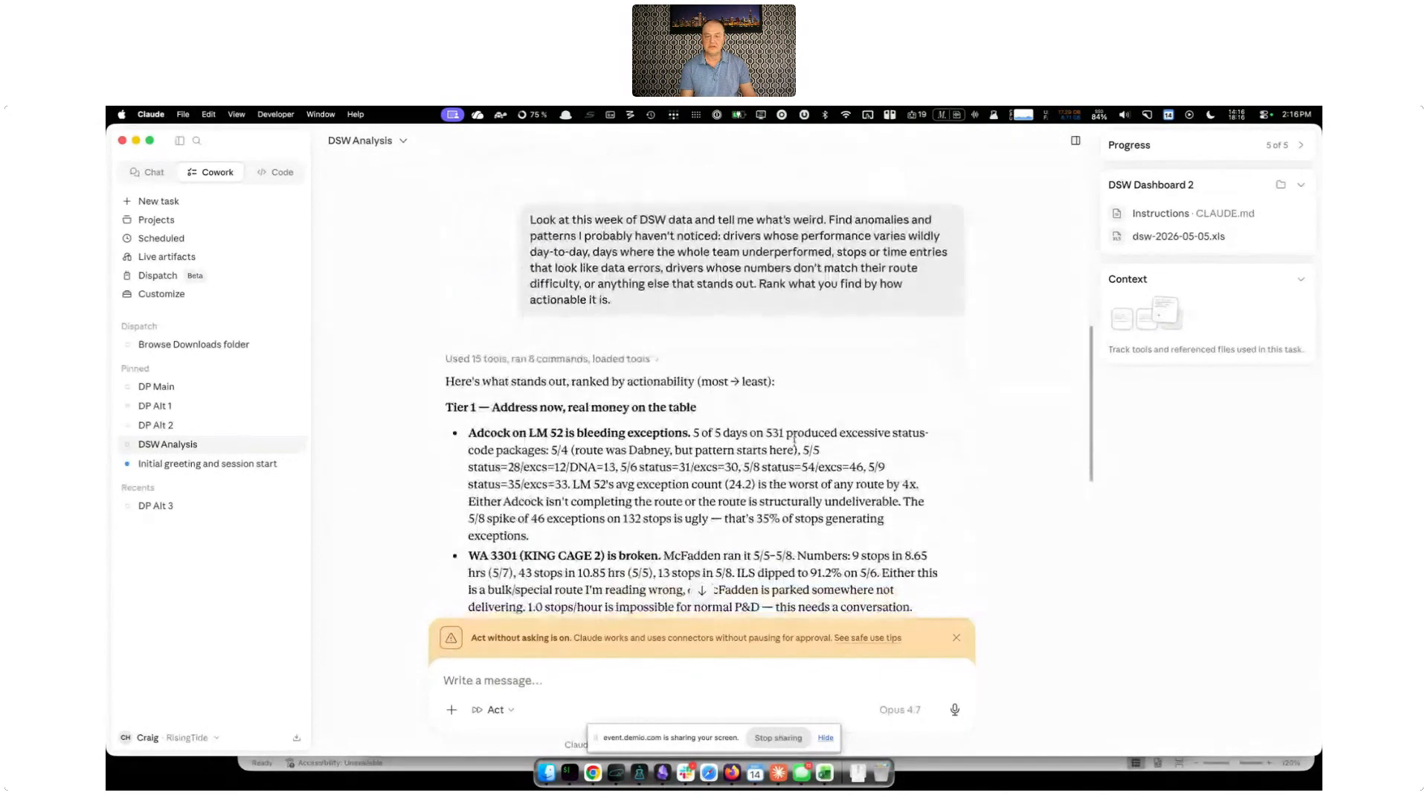
scroll(795, 439, "down", 3)
scroll(795, 445, "down", 2)
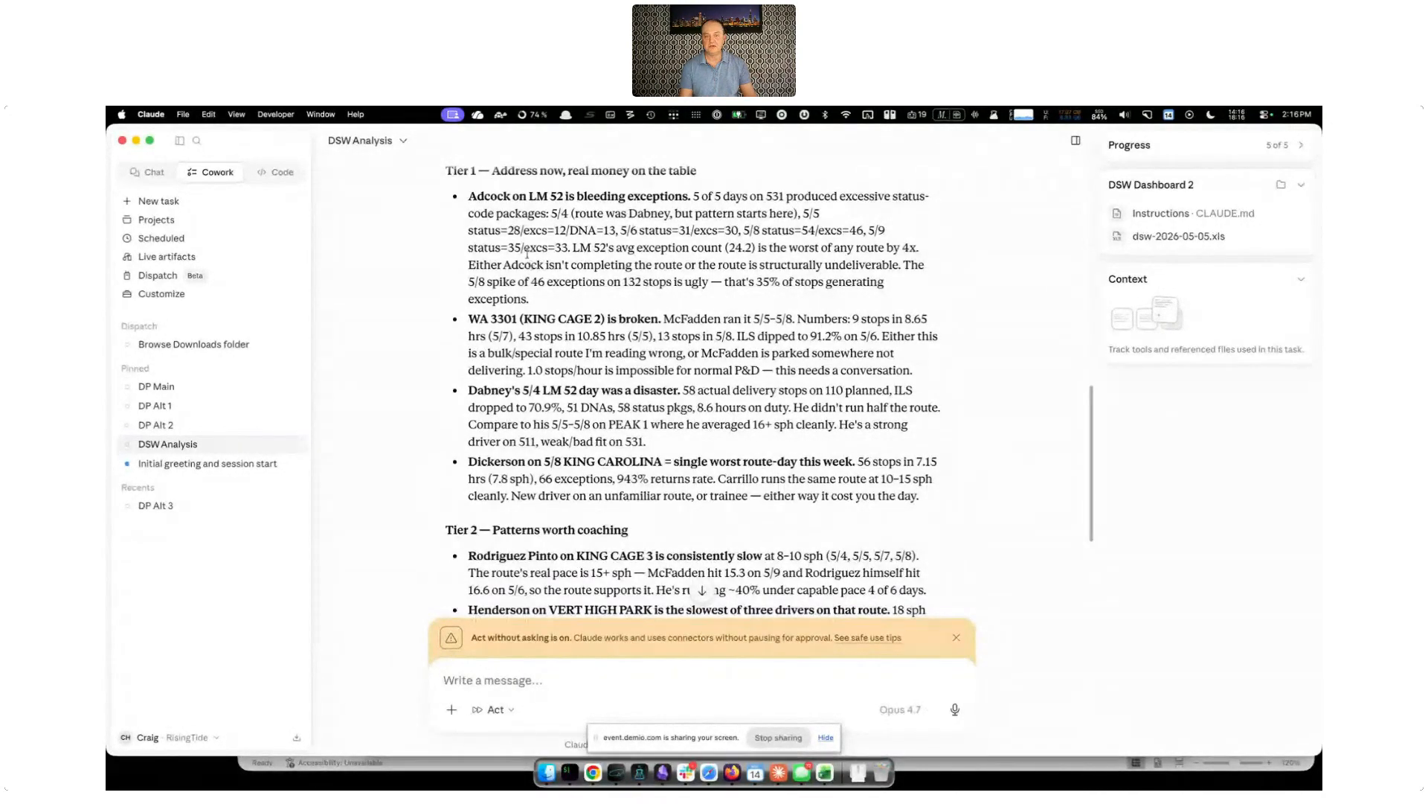
left_click_drag(542, 301, 489, 232)
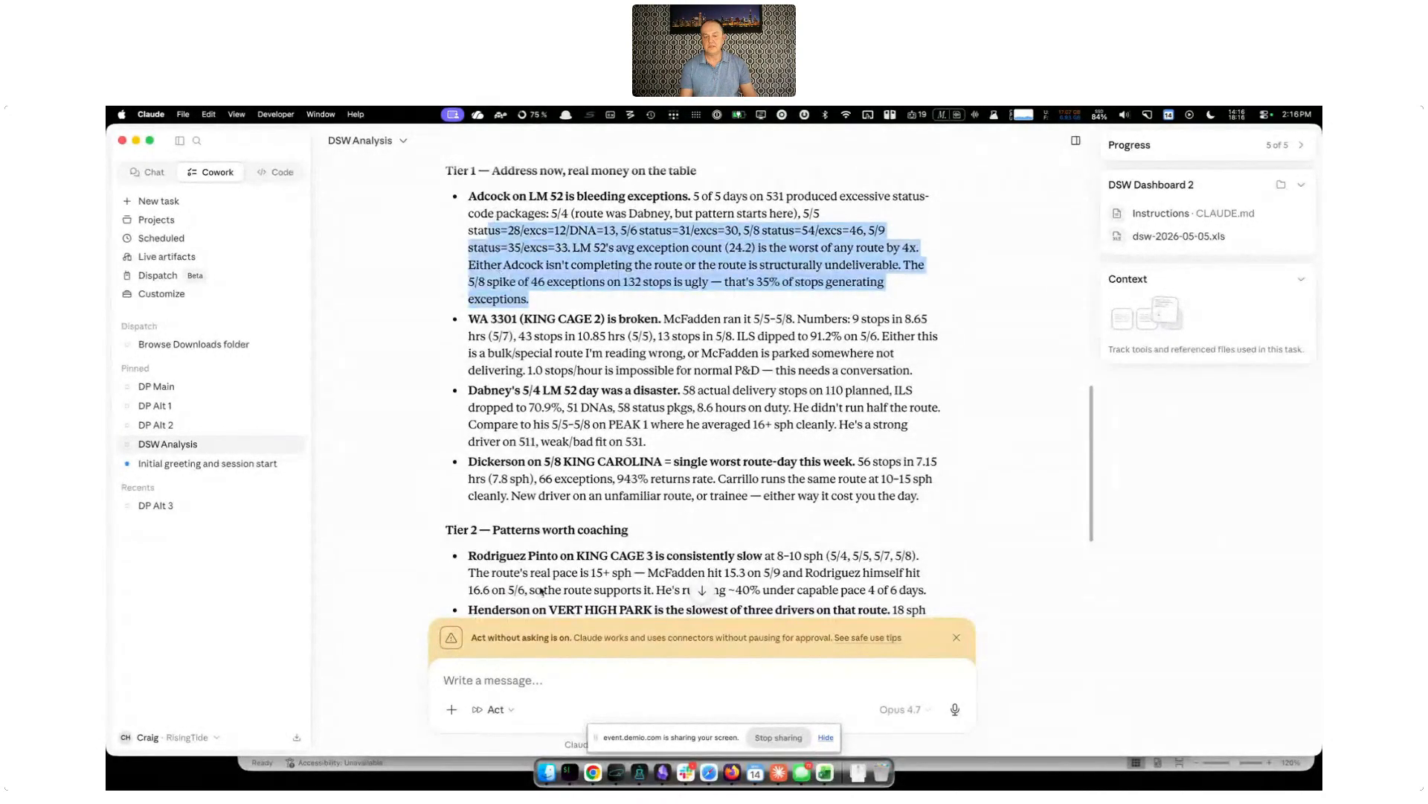
Send a follow-up message asking to deep dive into the driver named in the first finding on LM 52
left_click(547, 679)
type("Let's d")
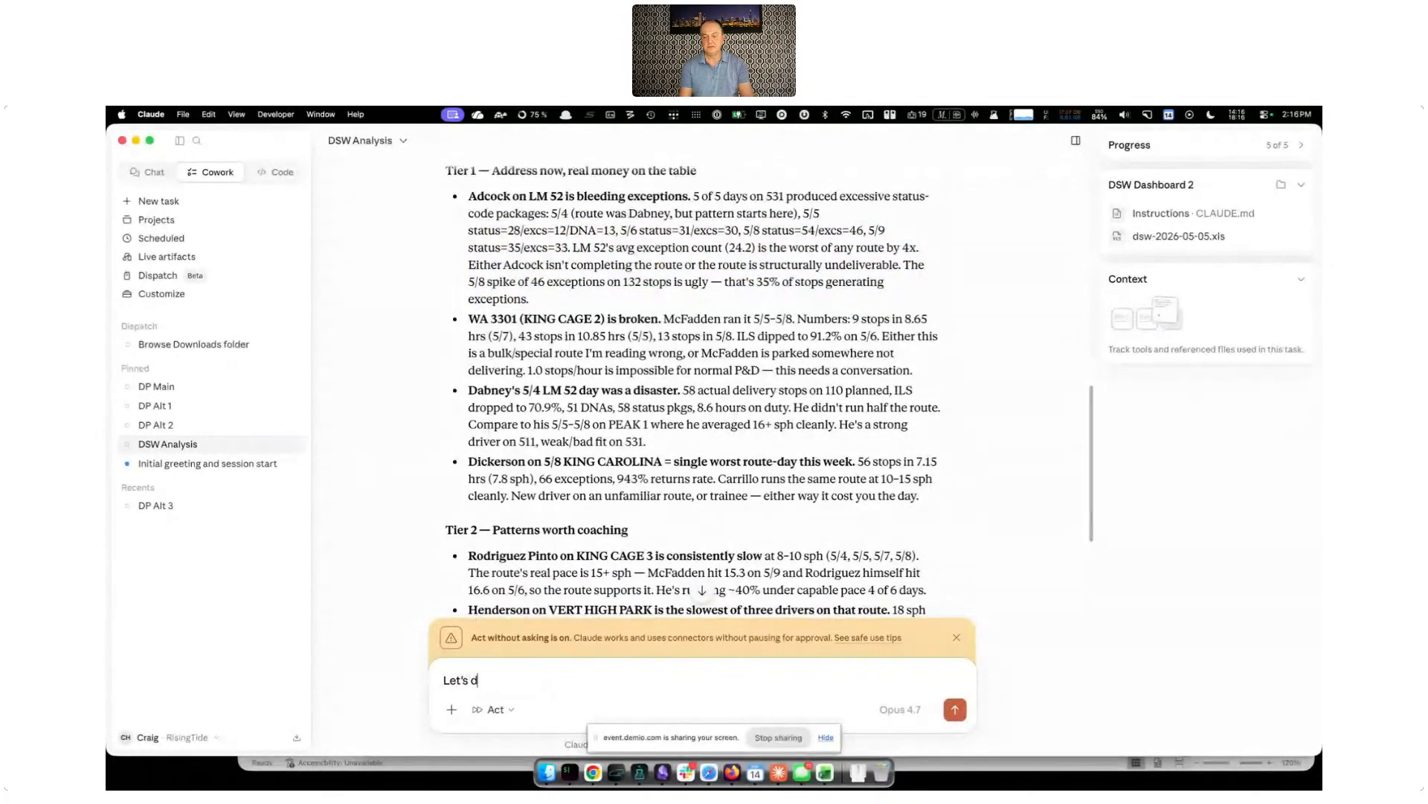
type("eep dive in")
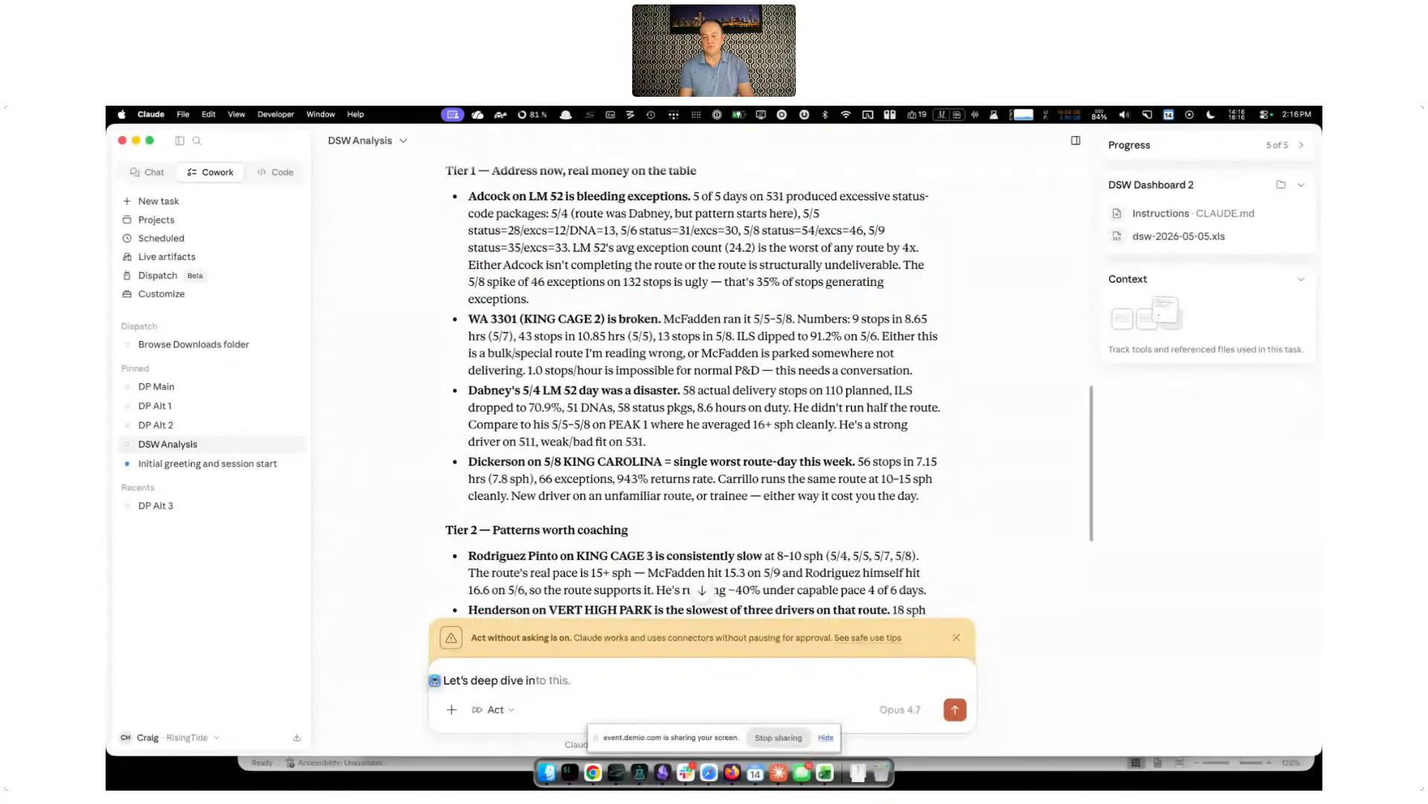
type("to Adcock on LM 52")
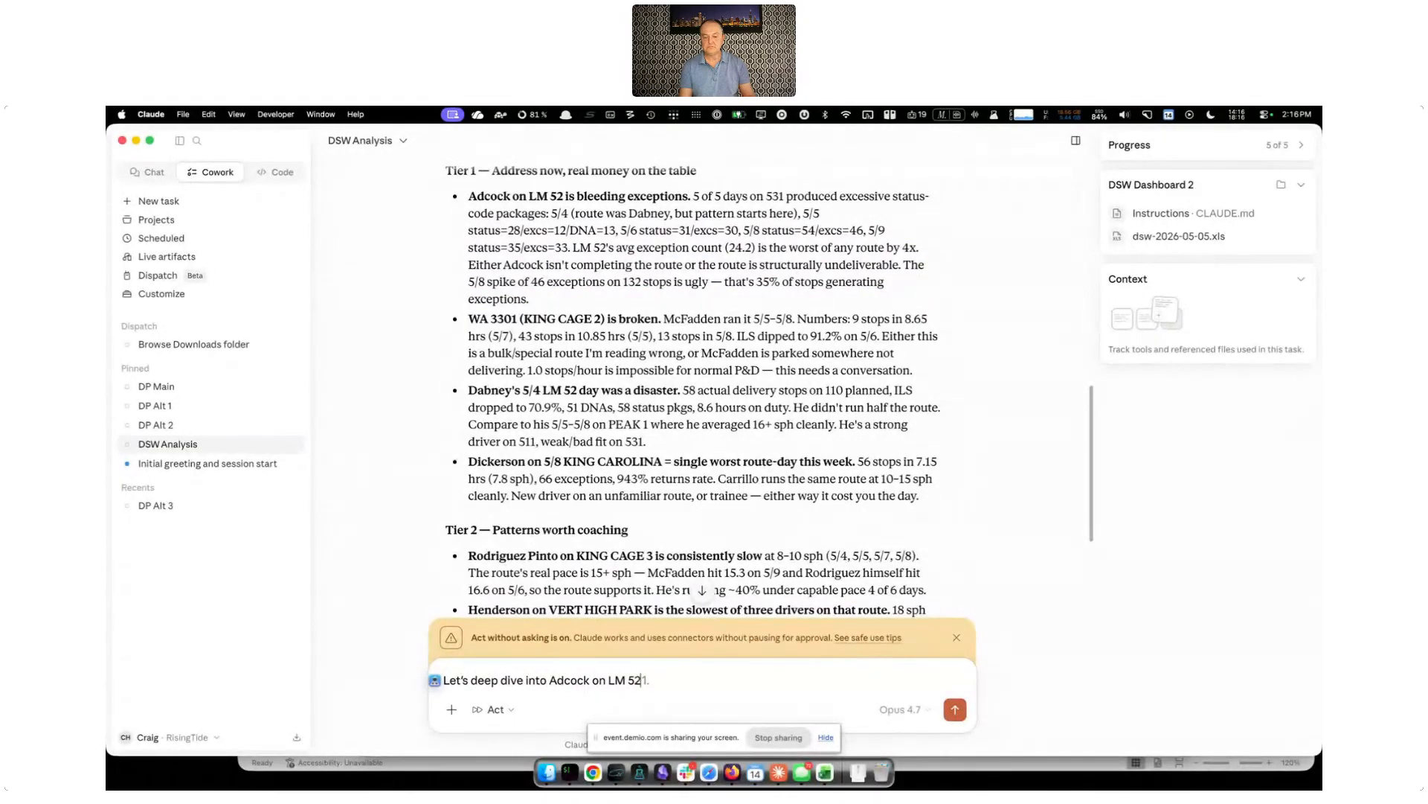
key("Return")
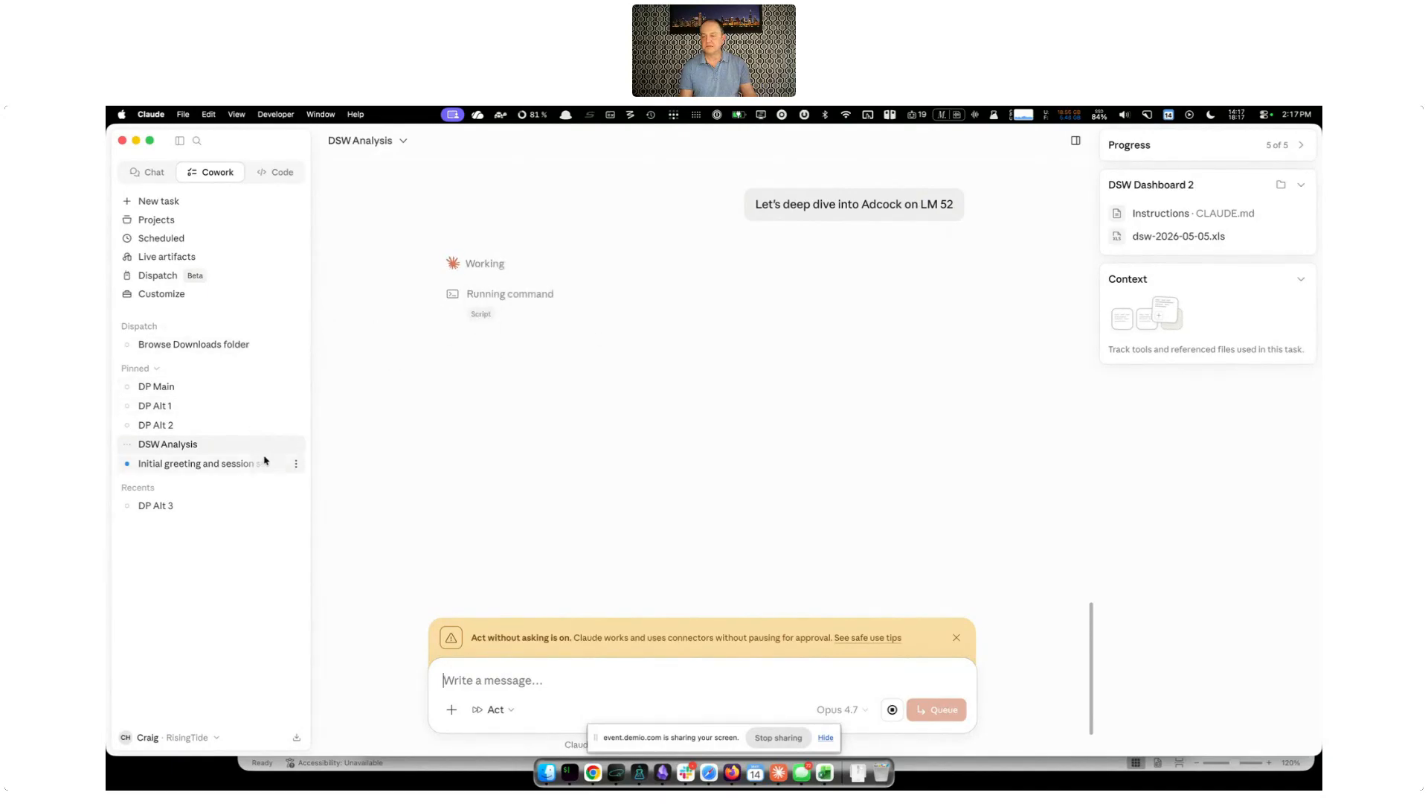
Open the "Initial greeting and session start" task, read its loaded-files summary and dismiss the "Claude works directly in Excel" offer
left_click(226, 463)
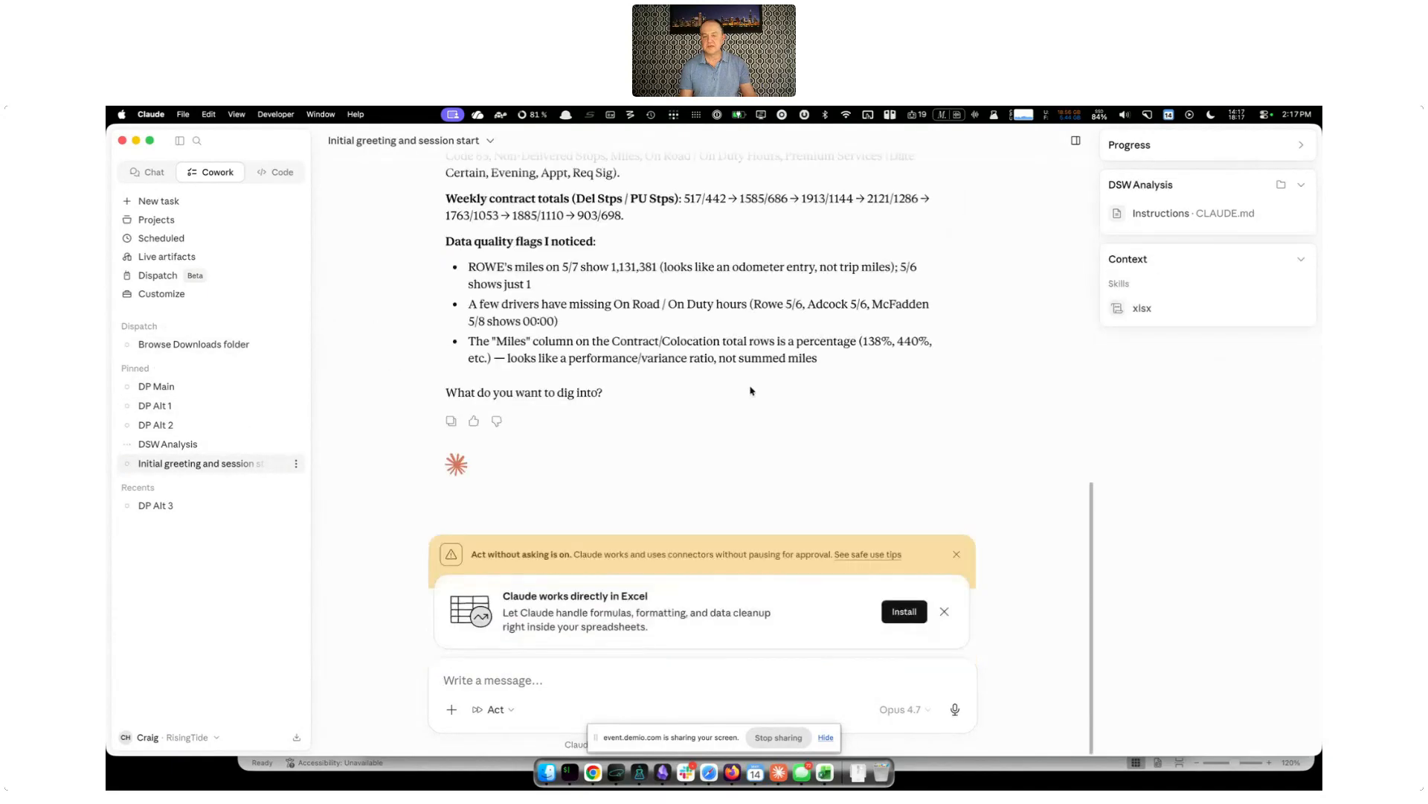
scroll(750, 390, "up", 5)
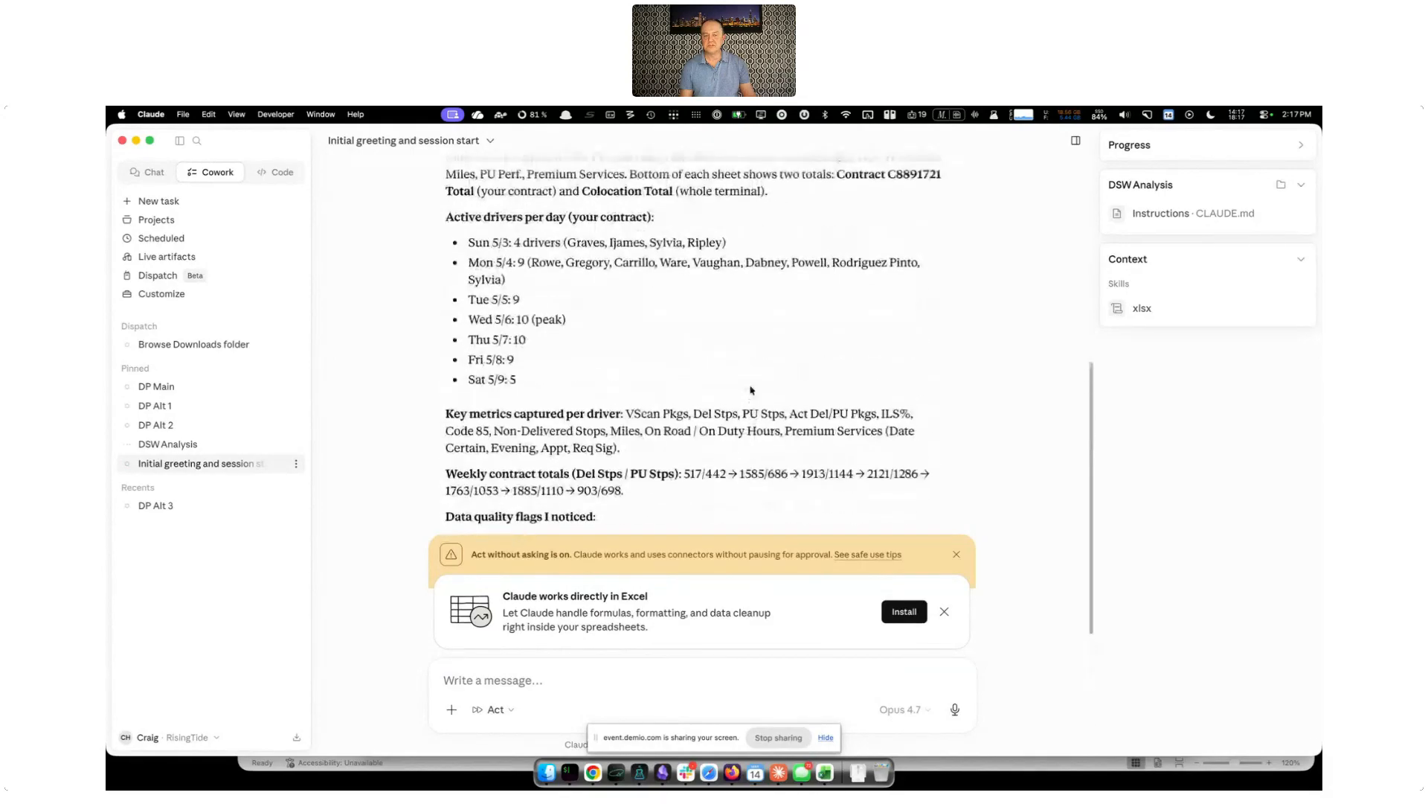
scroll(750, 390, "up", 3)
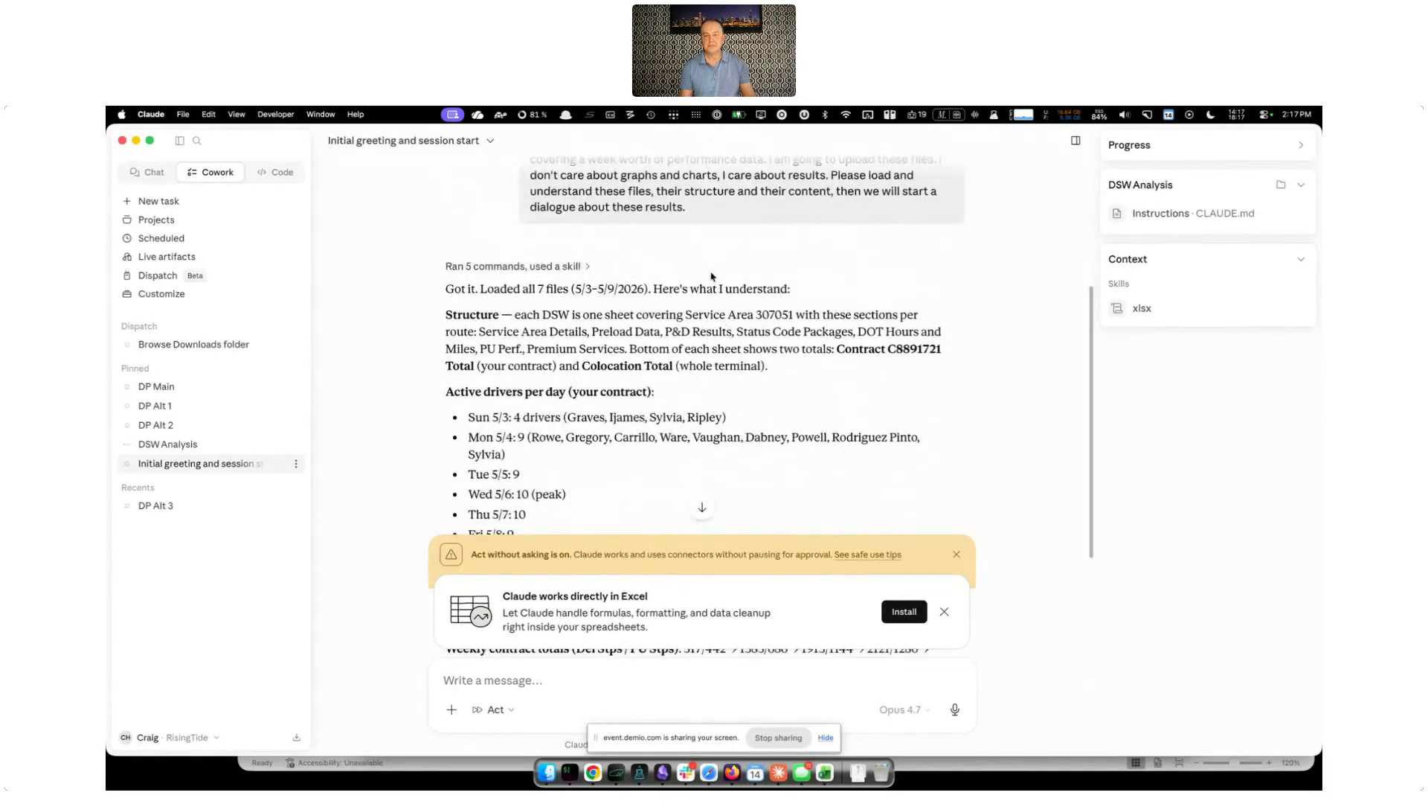
scroll(715, 285, "up", 1)
scroll(715, 284, "down", 3)
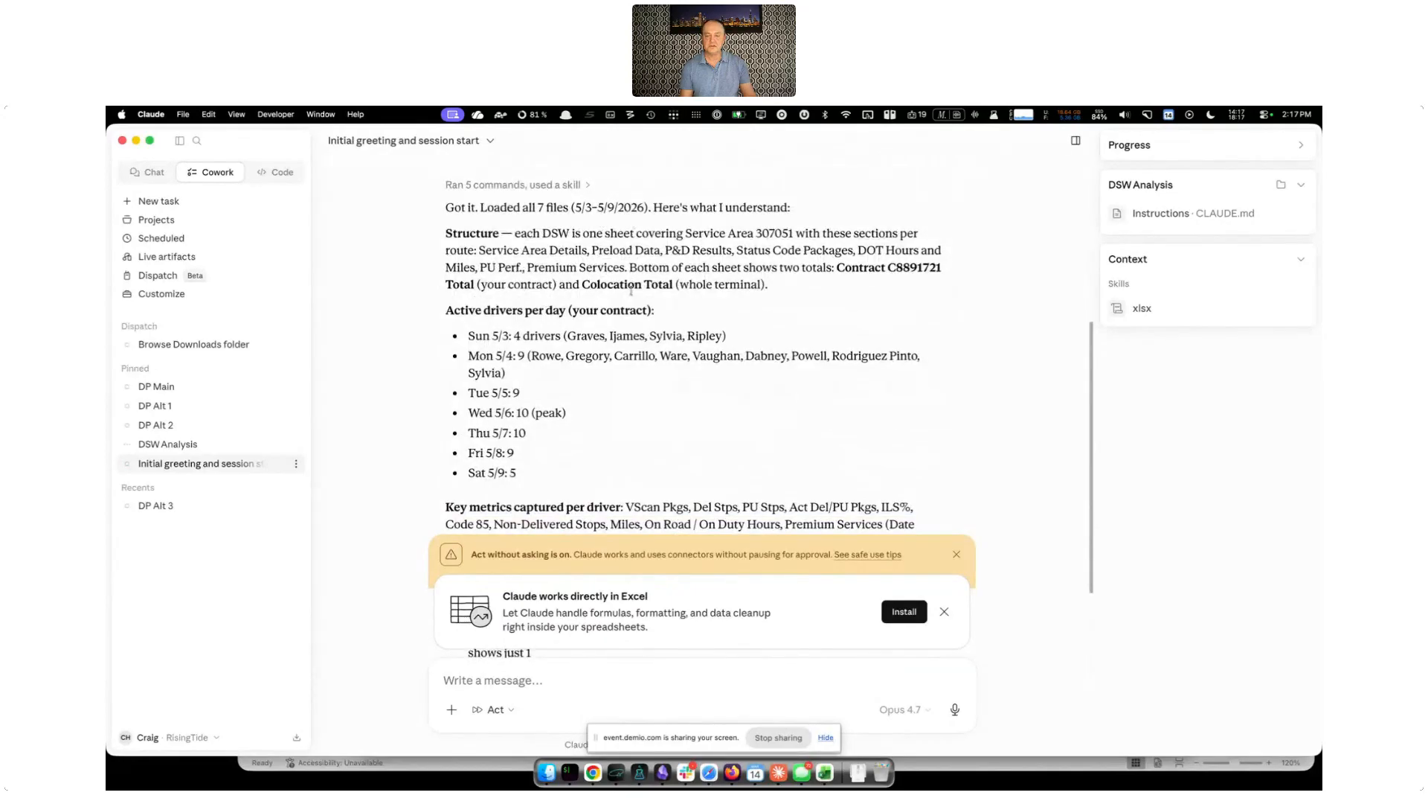
scroll(632, 328, "down", 2)
scroll(698, 380, "down", 1)
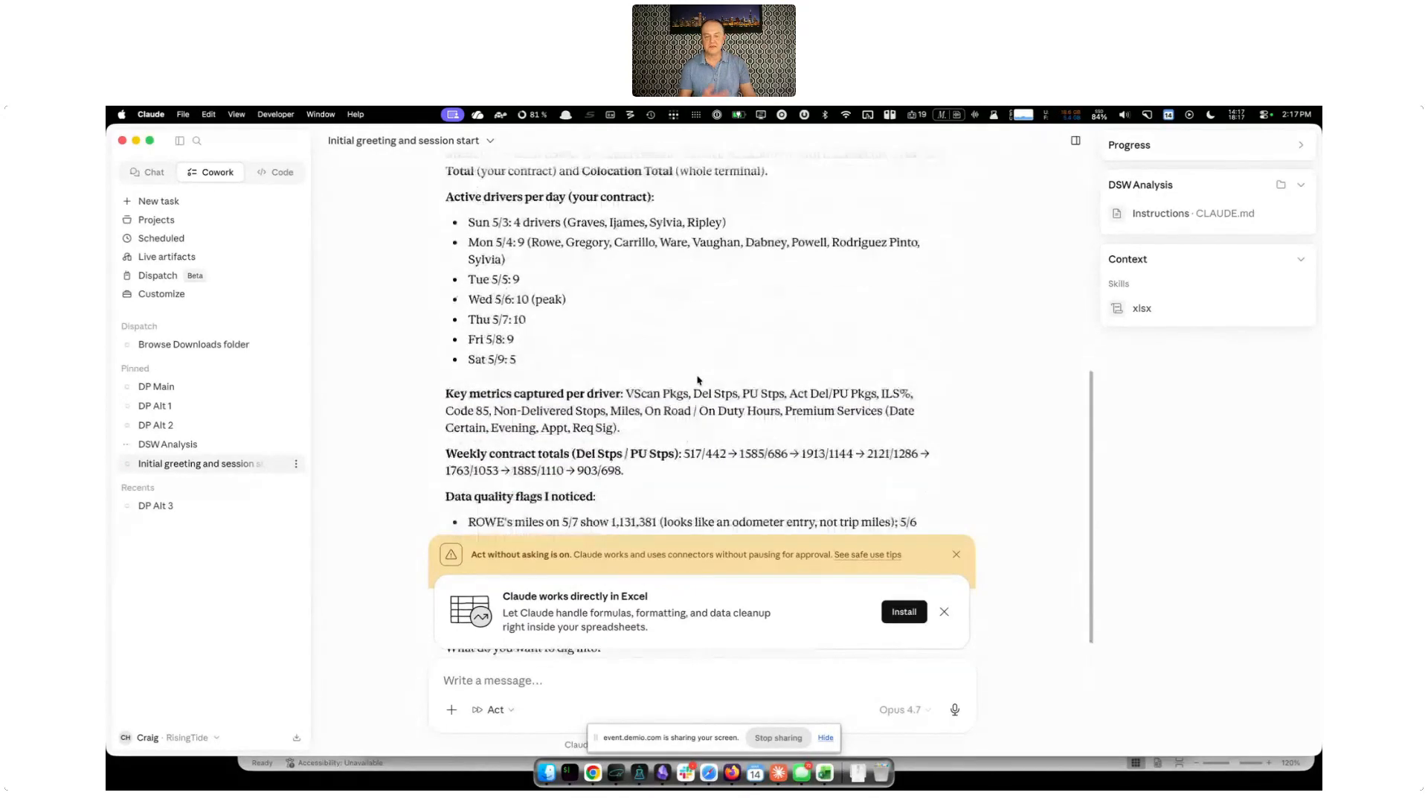
scroll(698, 380, "down", 6)
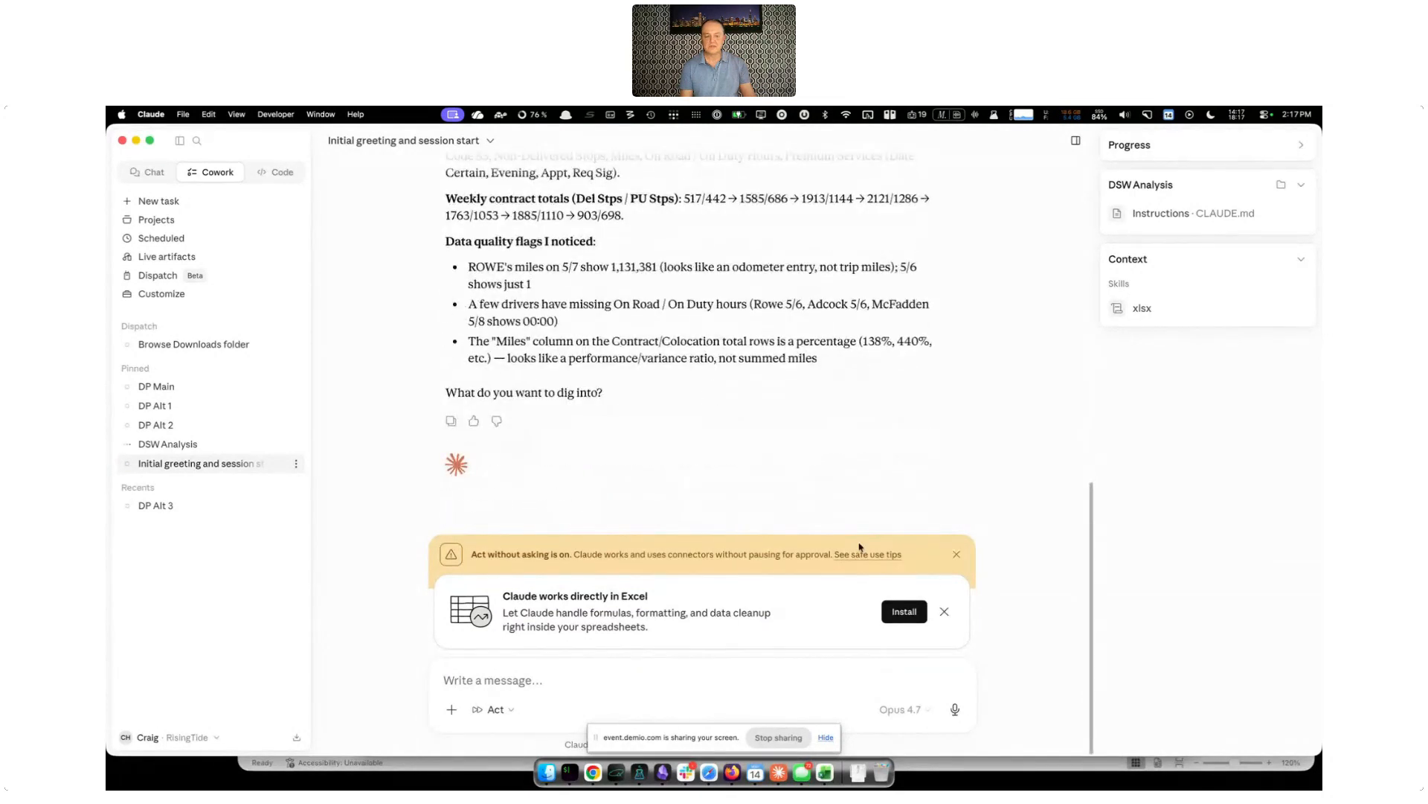
left_click(944, 612)
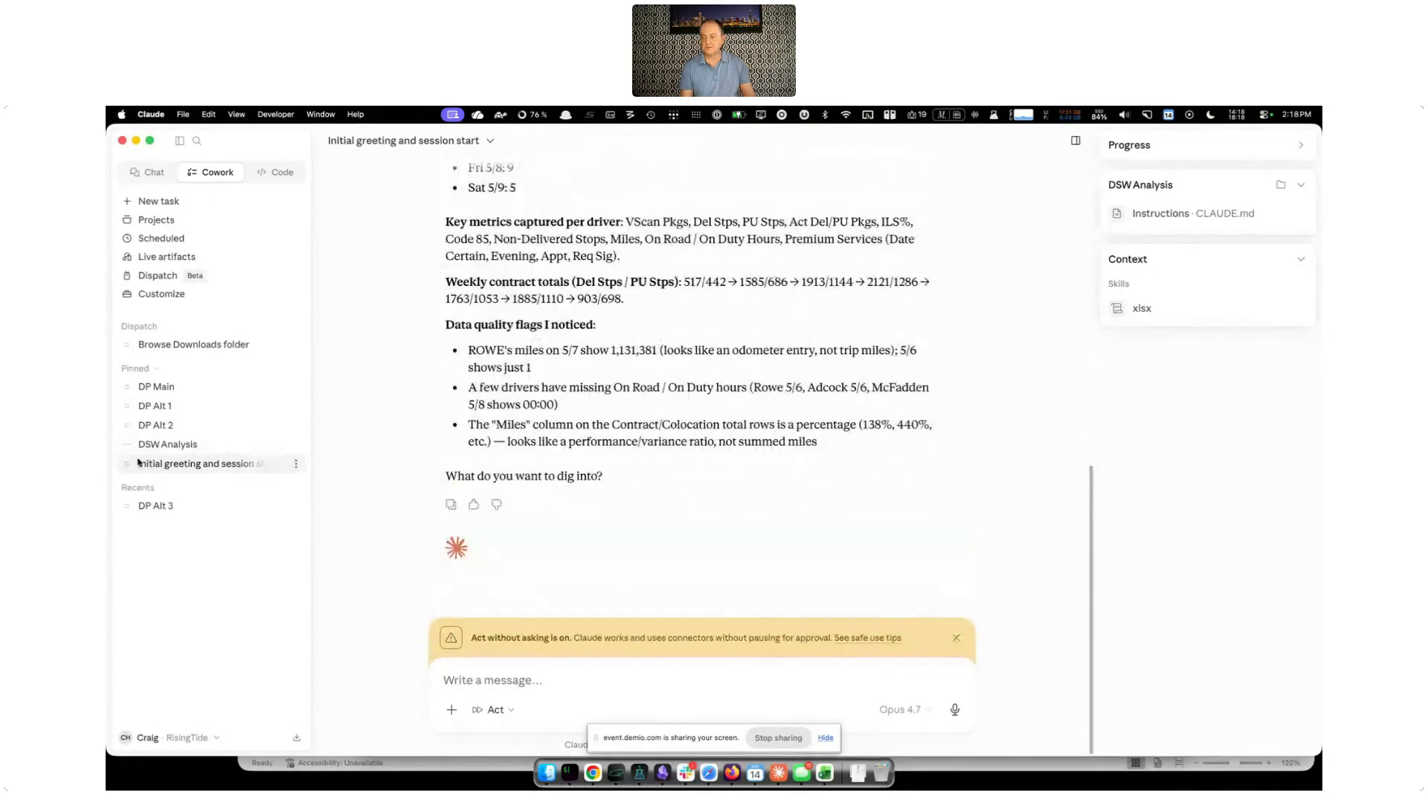
Return to the DSW Analysis task, review the tiered findings and highlight "WA 3301 (KING CAGE 2) is broken."
left_click(170, 444)
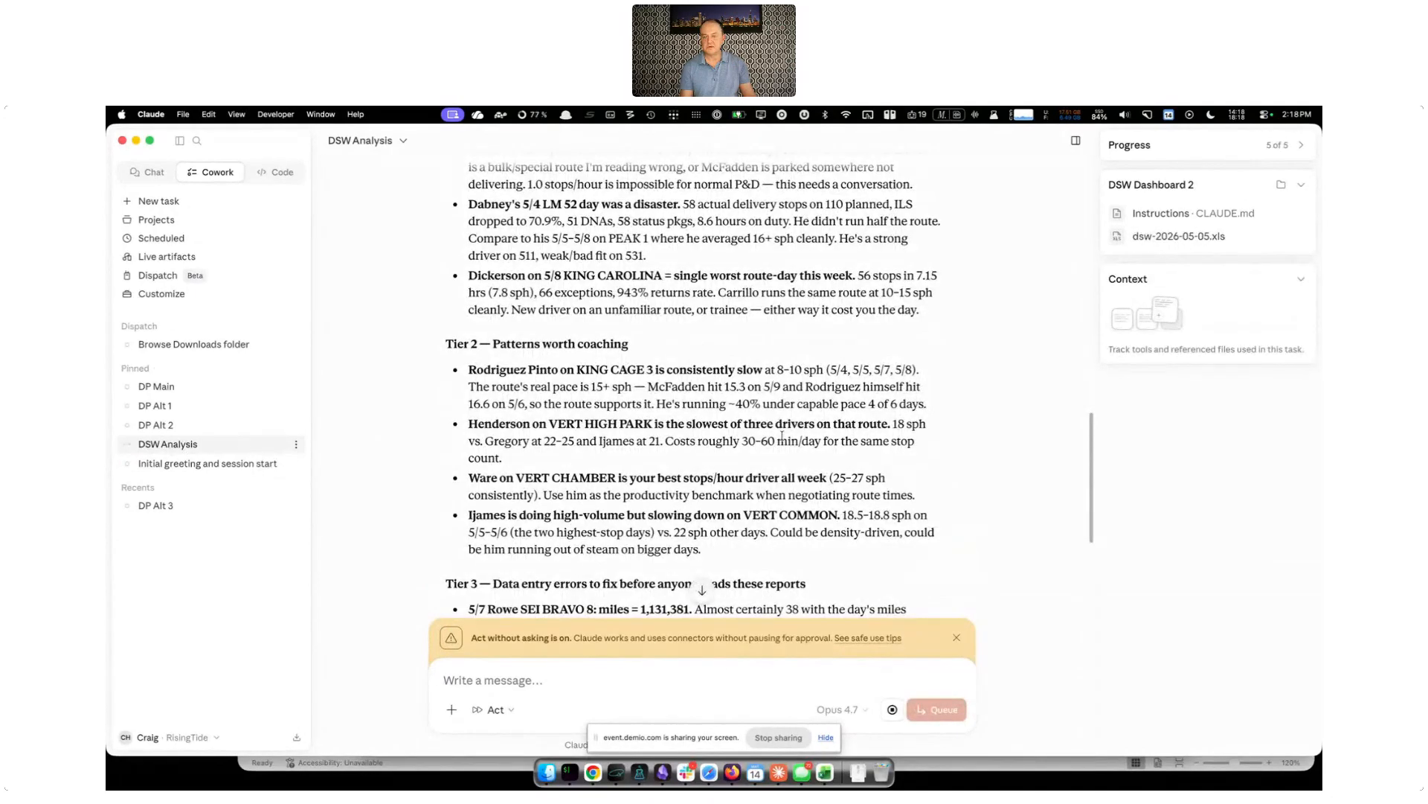
scroll(739, 421, "down", 15)
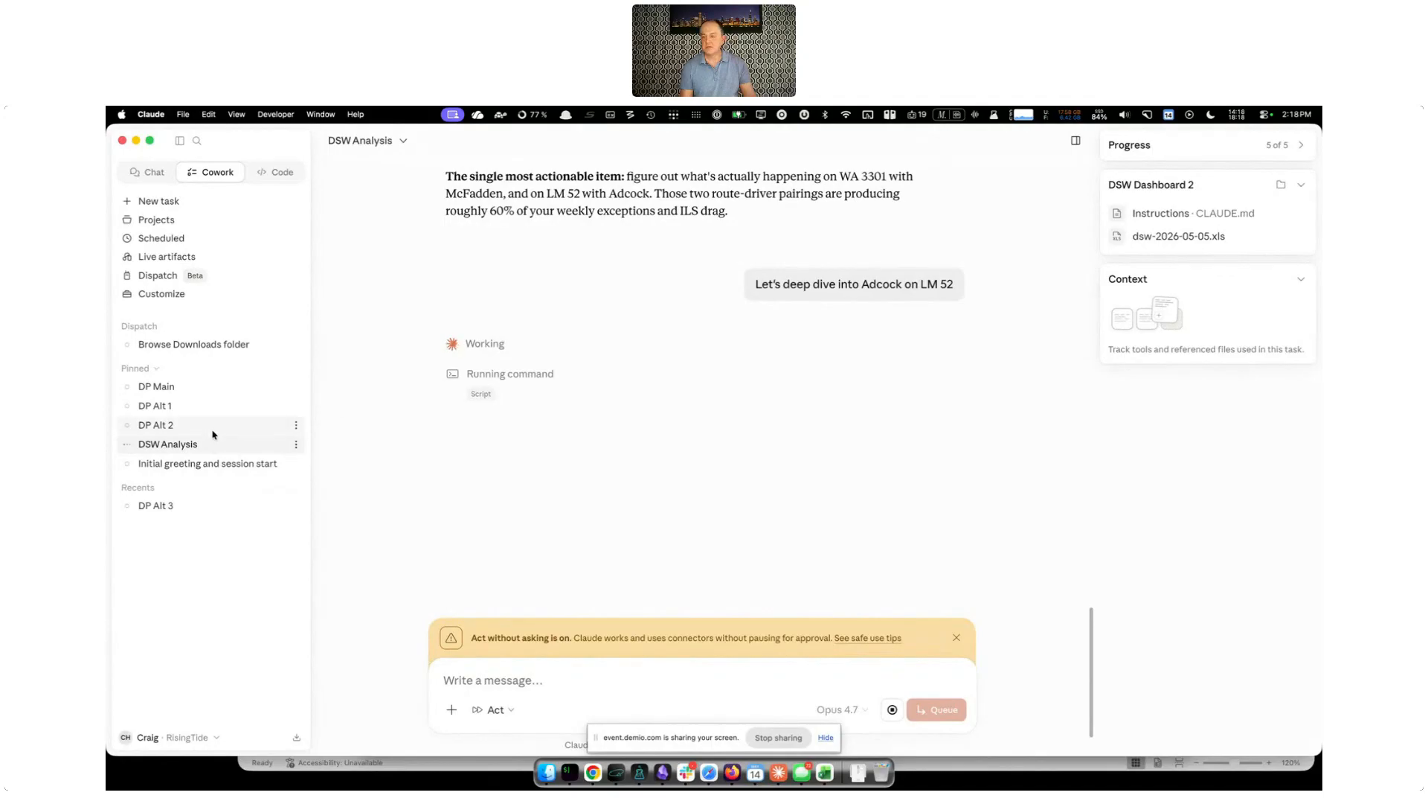
scroll(714, 382, "up", 3)
scroll(714, 382, "up", 6)
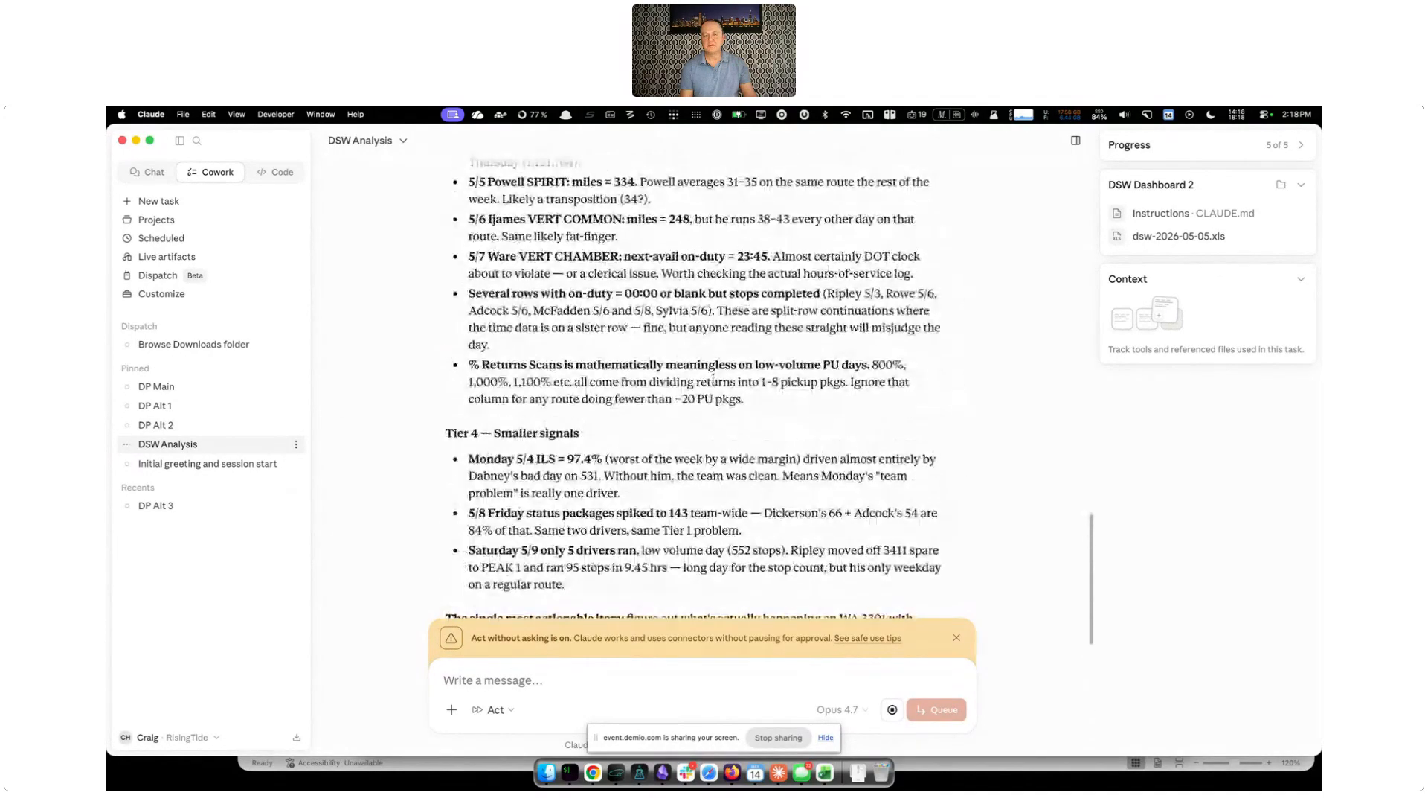
scroll(713, 379, "up", 7)
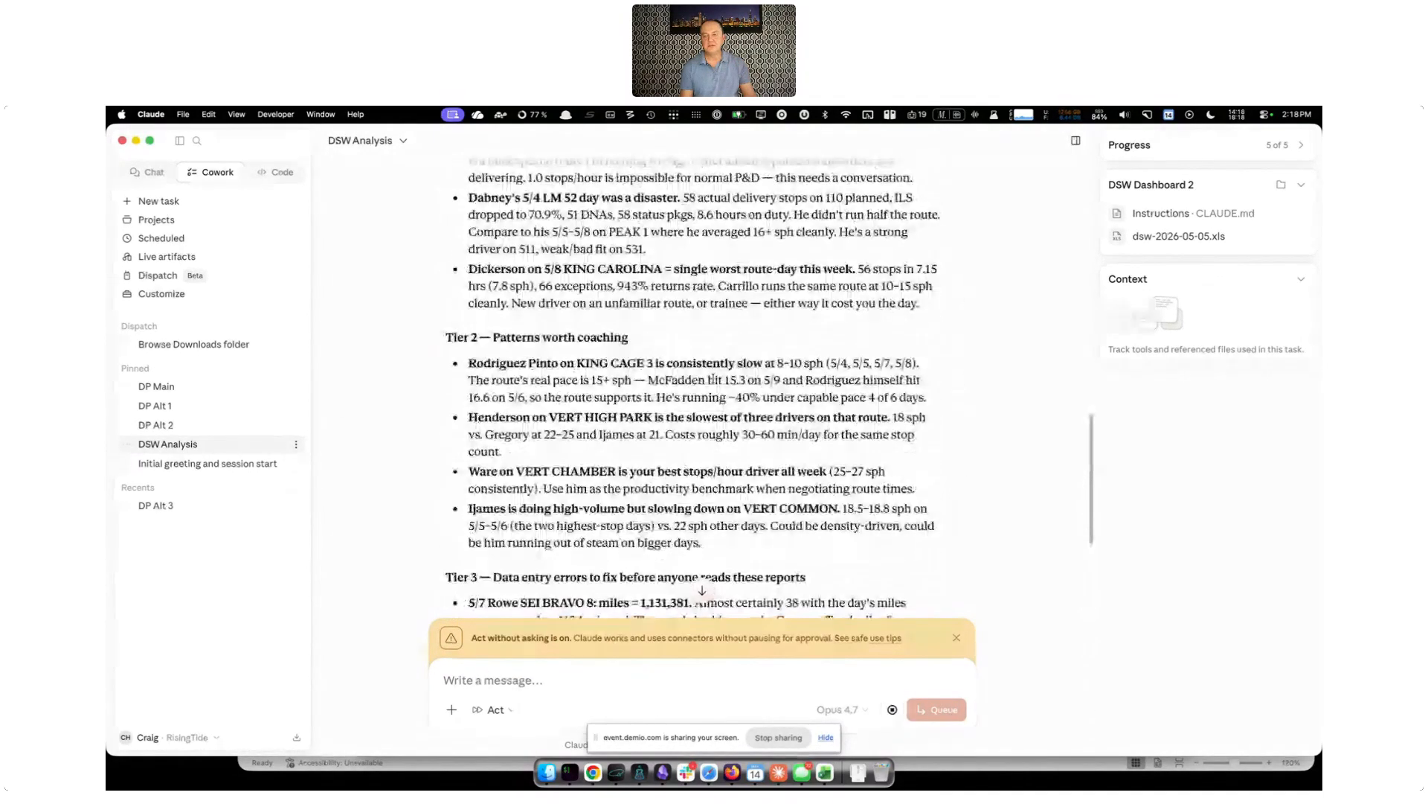
scroll(712, 380, "up", 5)
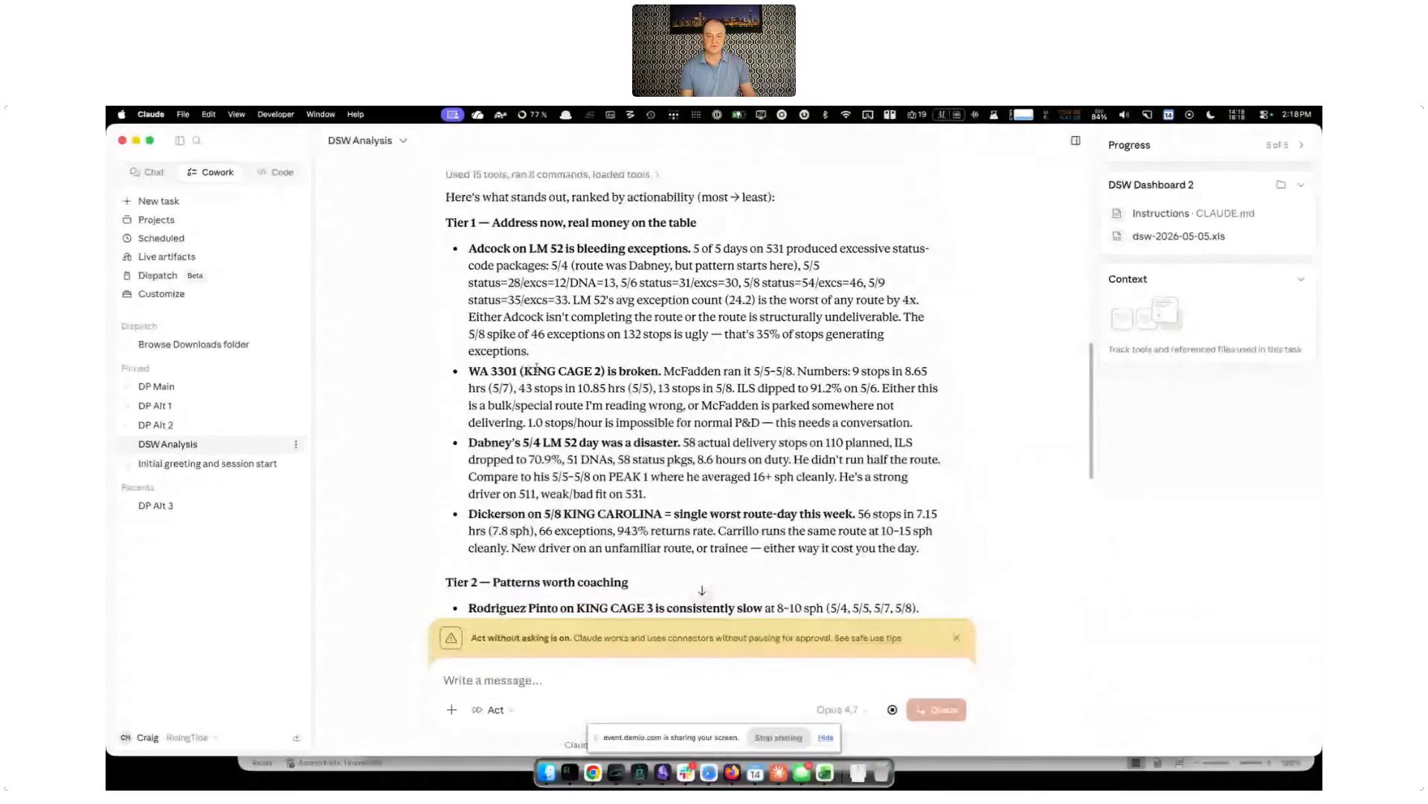
left_click_drag(664, 371, 470, 371)
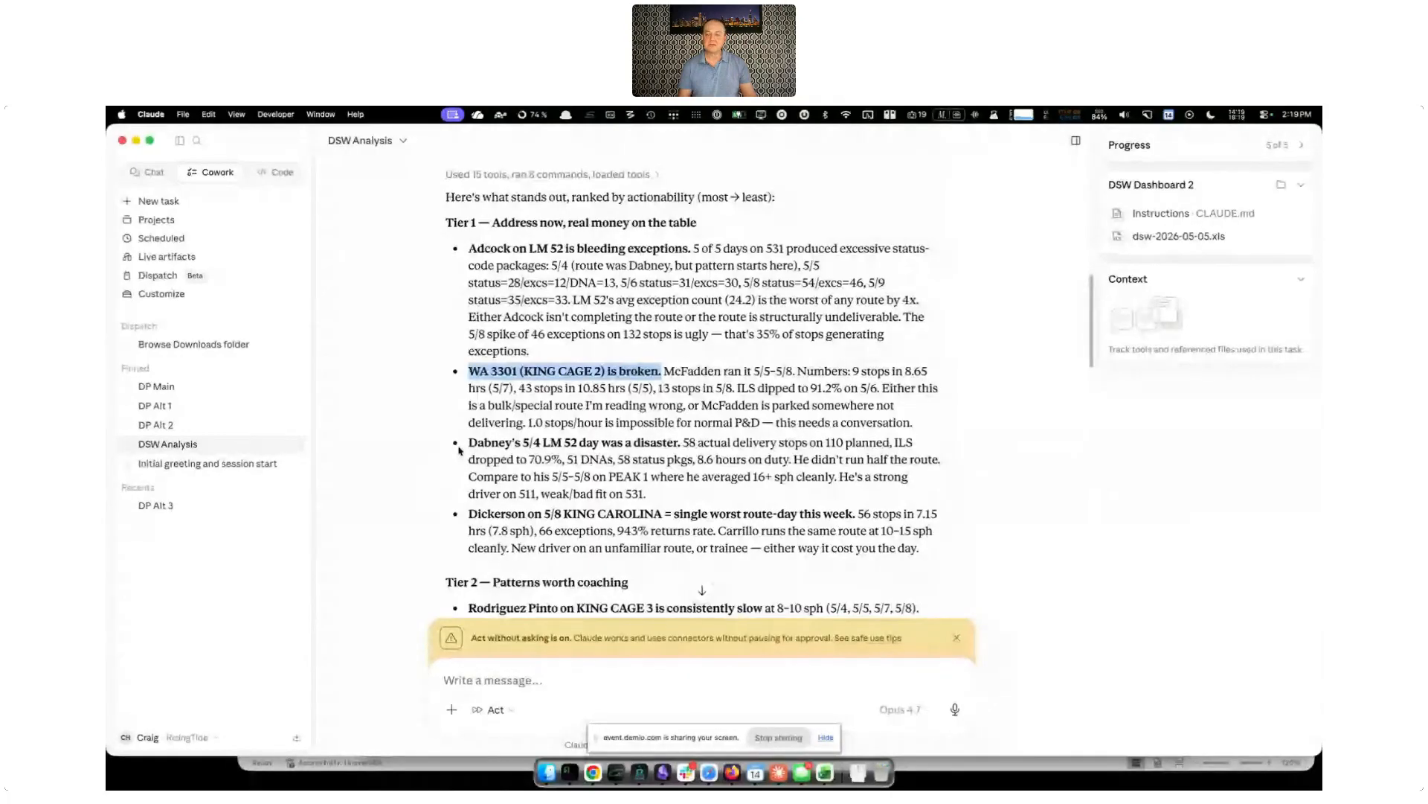
In the "Initial greeting and session start" task, ask "Who are my top 3 drivers from this week in terms of performance?"
left_click(223, 463)
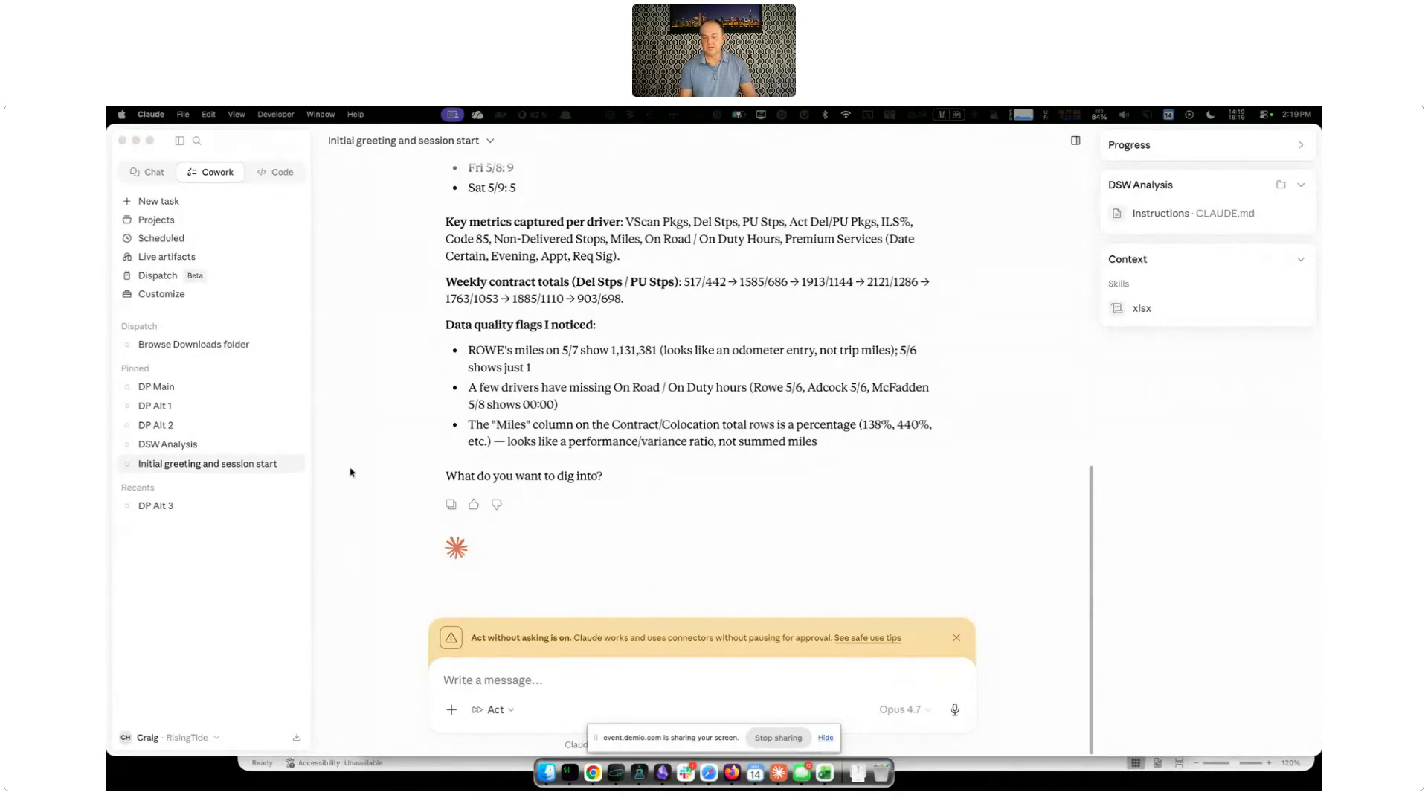
left_click(559, 681)
type("Who are my top 3 drivers from this week in terms of performance?")
key("Return")
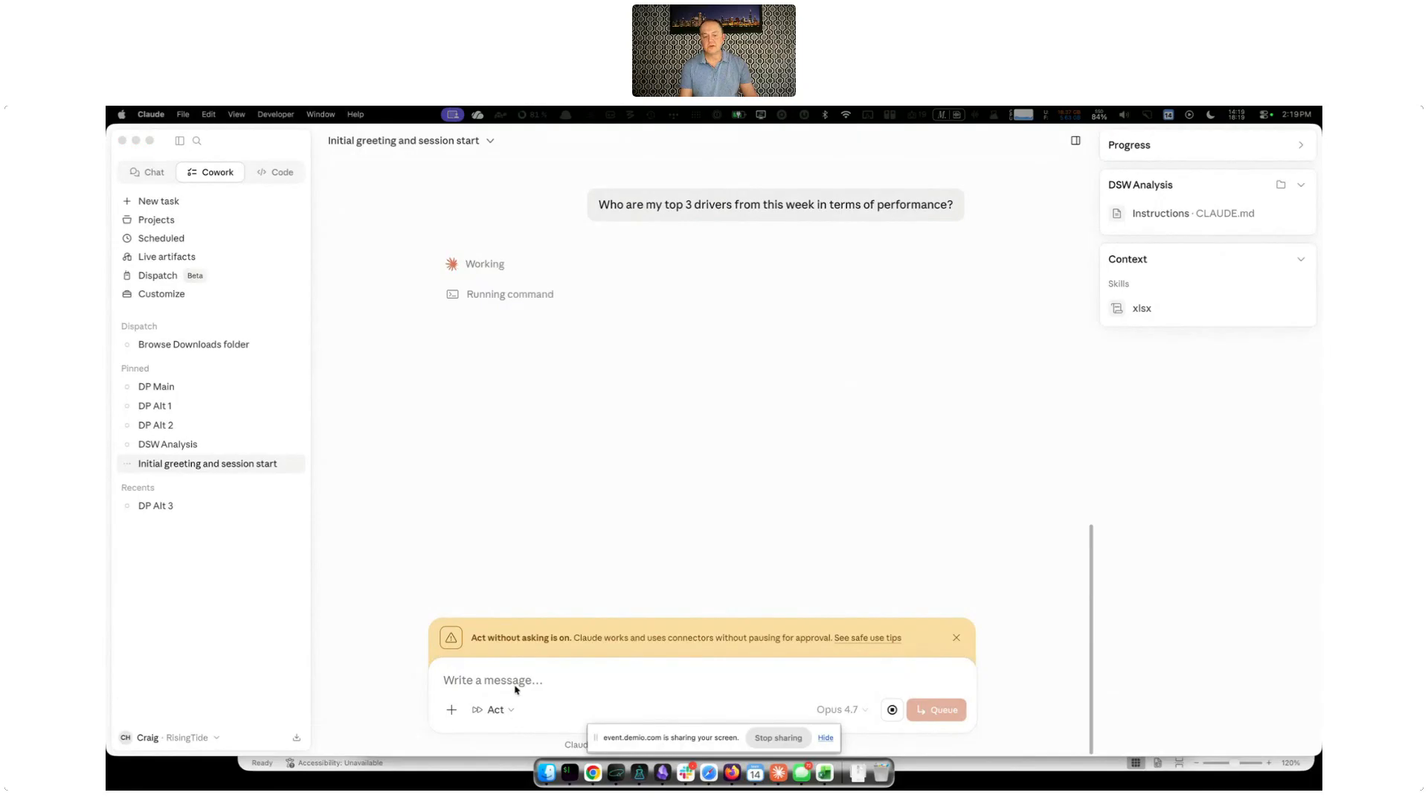
In DSW Analysis, send "Generate a personalized weekly feedback note for my top 3 and bottom 3 drivers so I can use this during our next 1x1."
left_click(166, 443)
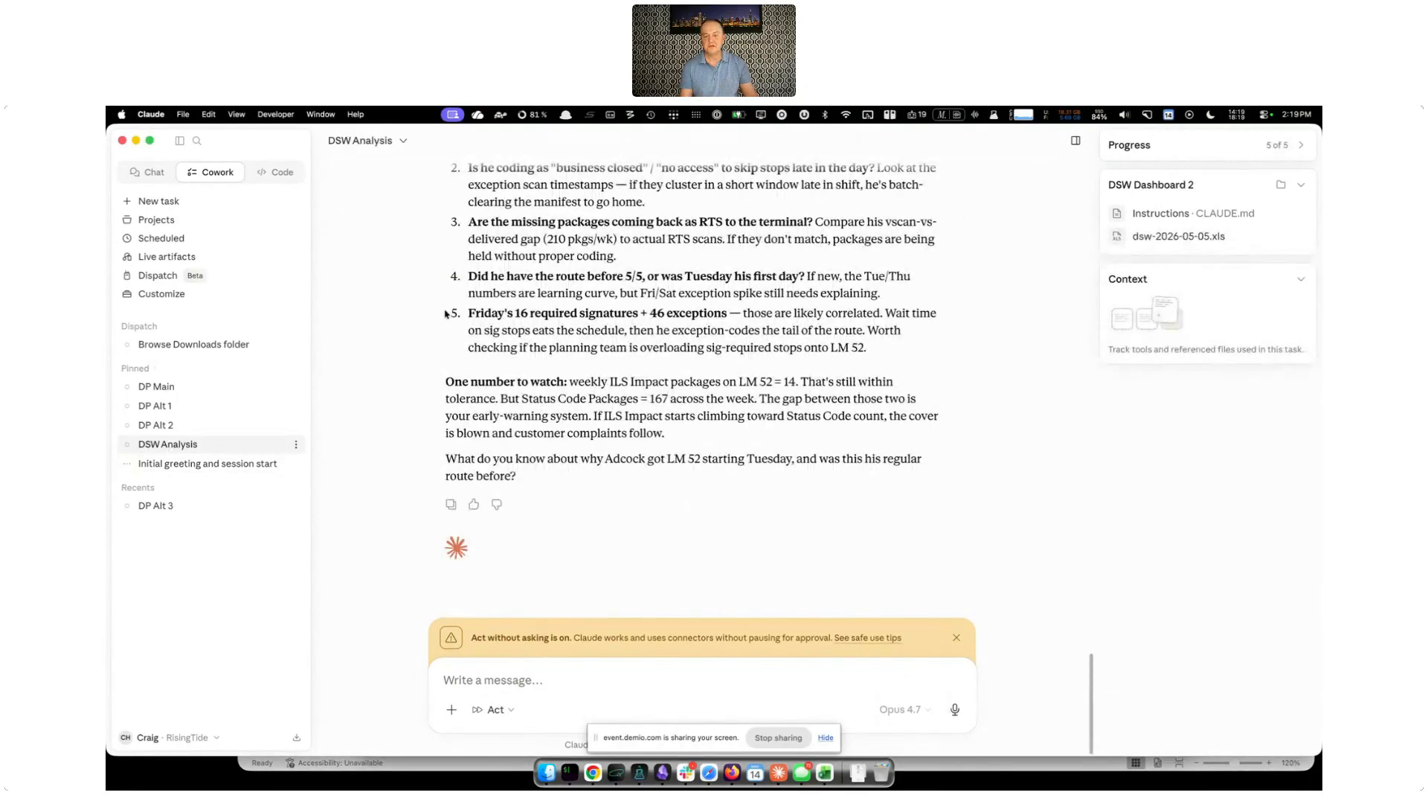
left_click(630, 677)
type("Generate a personalized weekly feedback note for my top 3 and bottom 3 drivers so I can use this during our next 1x1.")
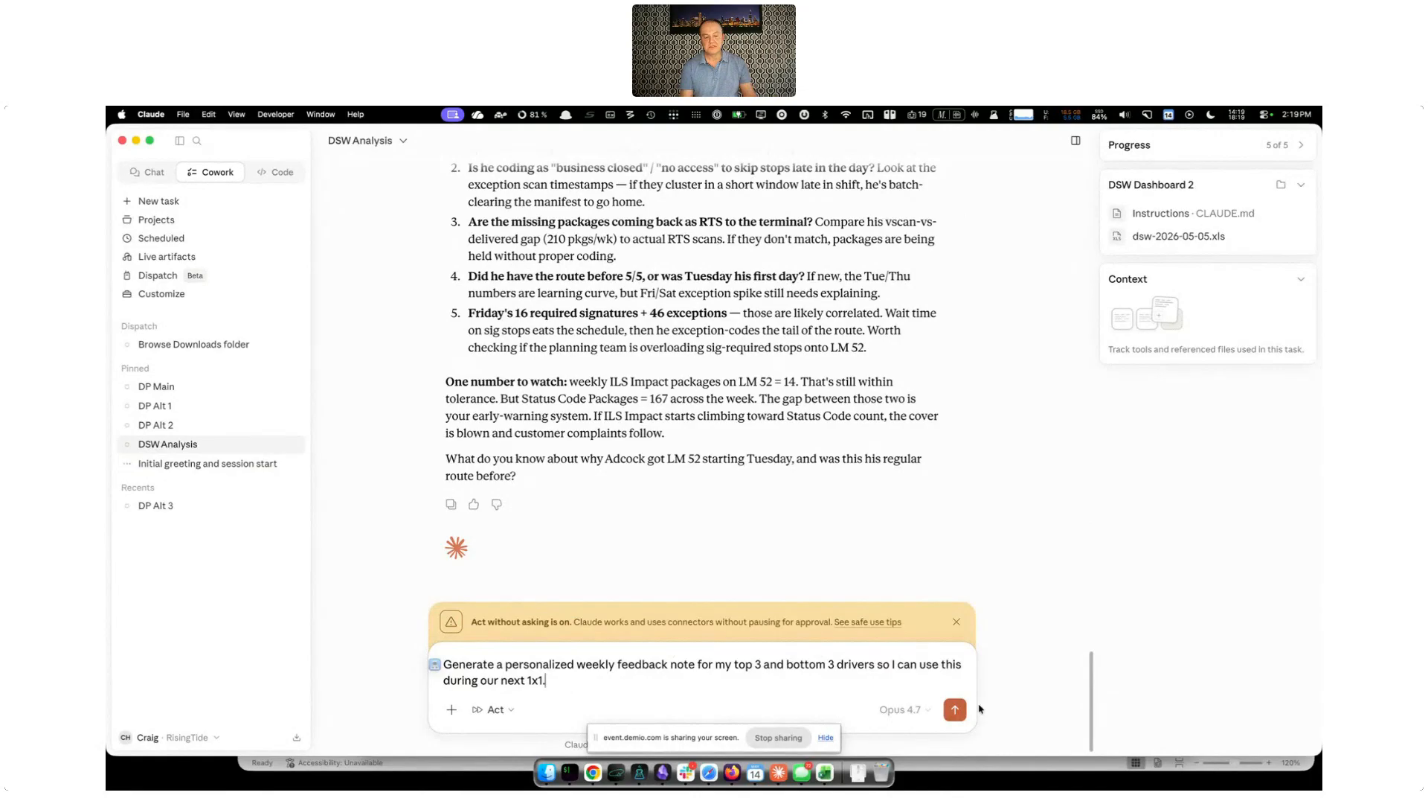
left_click(954, 709)
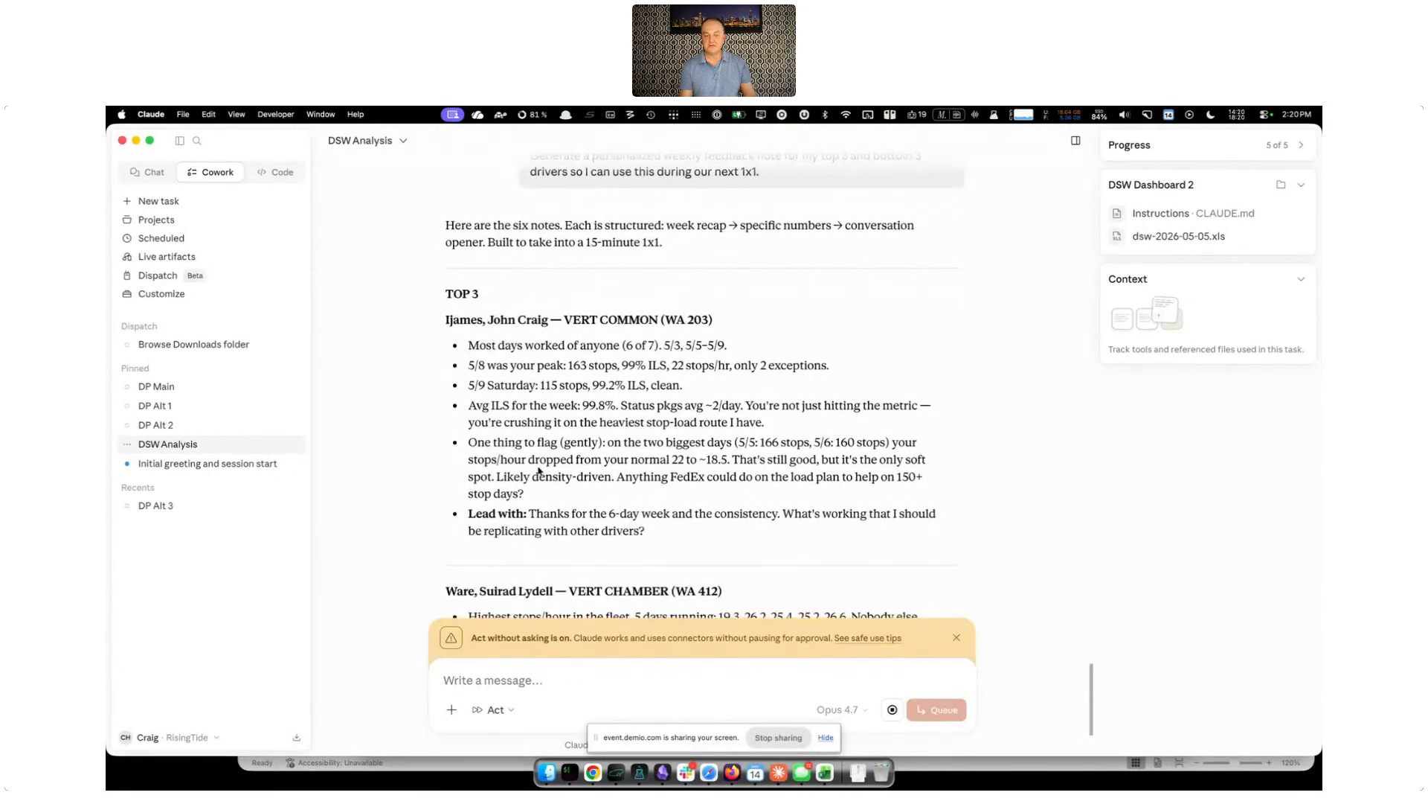
Highlight part of the gentle flag in the first top-driver note, and open the top 3 drivers answer in "Initial greeting and session start"
left_click_drag(576, 442, 782, 440)
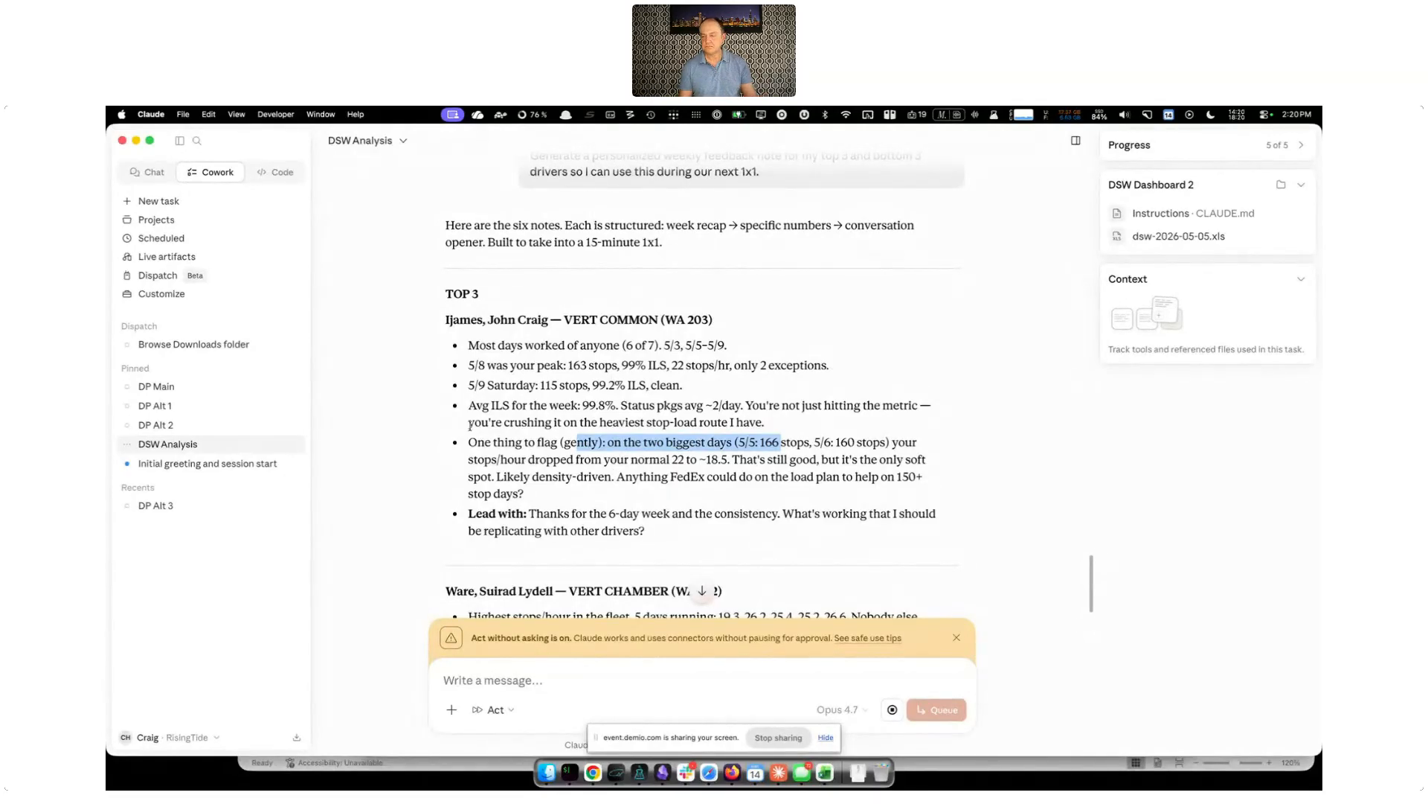
left_click(253, 462)
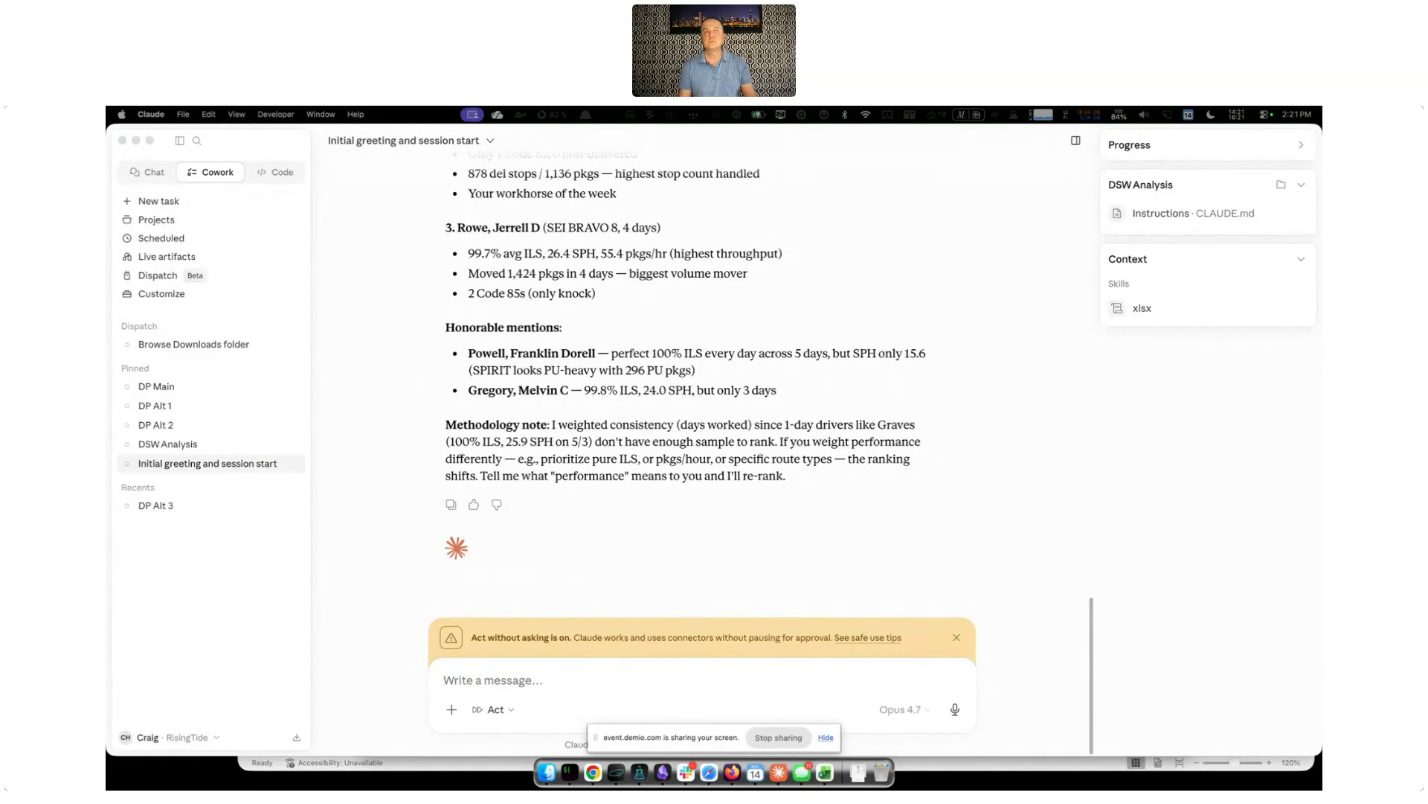
Switch to the FedEx Daily Service Worksheet in Chrome, search for 05/03/2026 and download that day's worksheet as an Excel file
left_click_drag(472, 106, 473, 138)
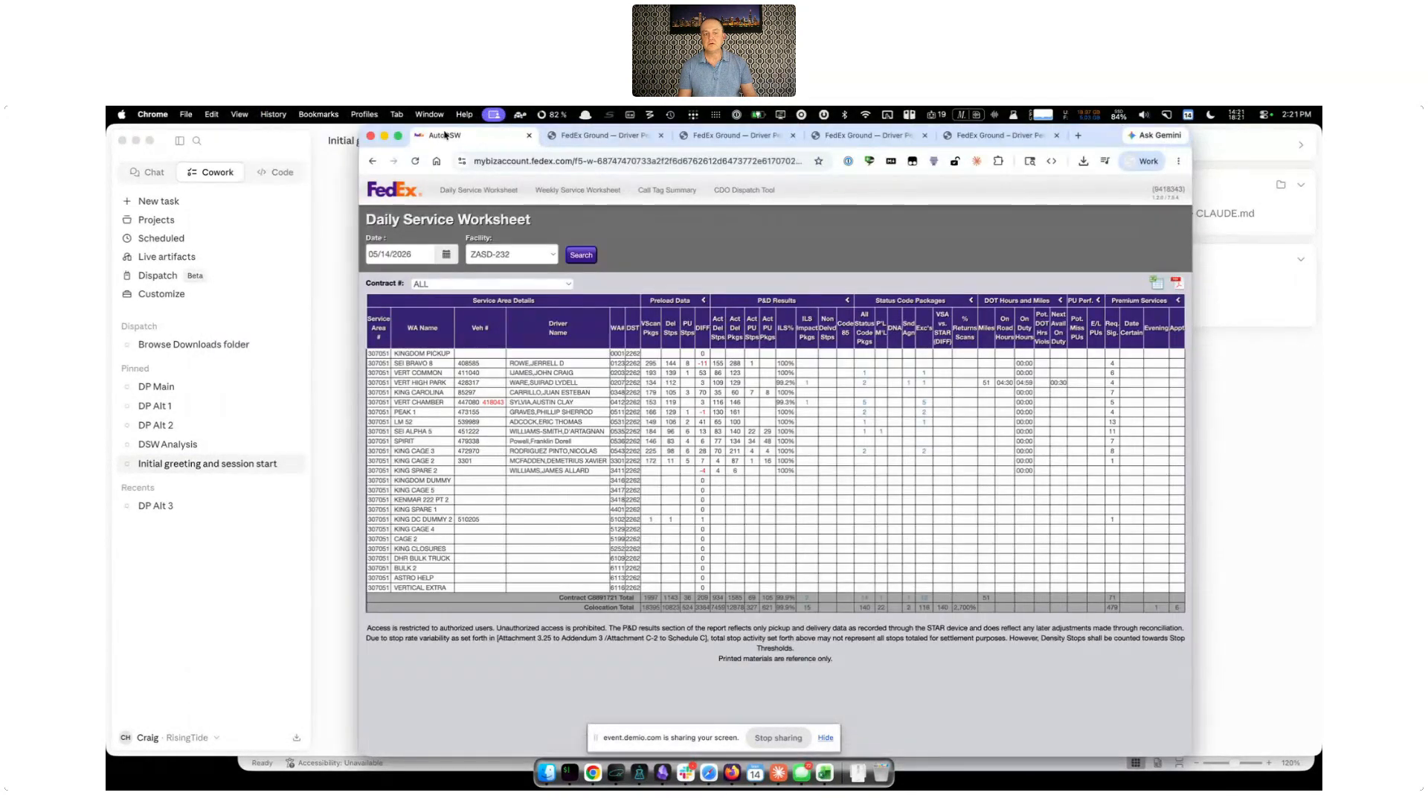
left_click_drag(1097, 140, 1031, 141)
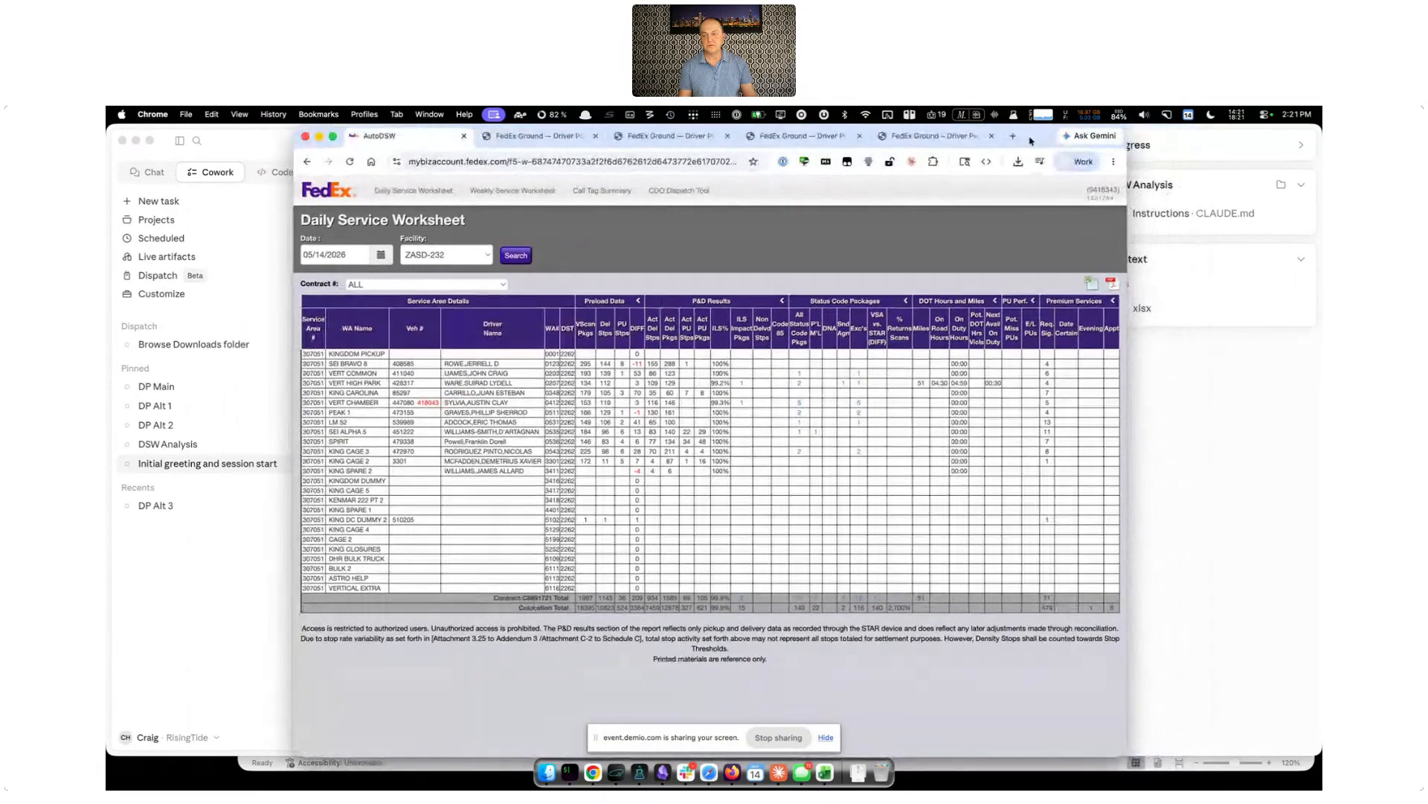
left_click(381, 256)
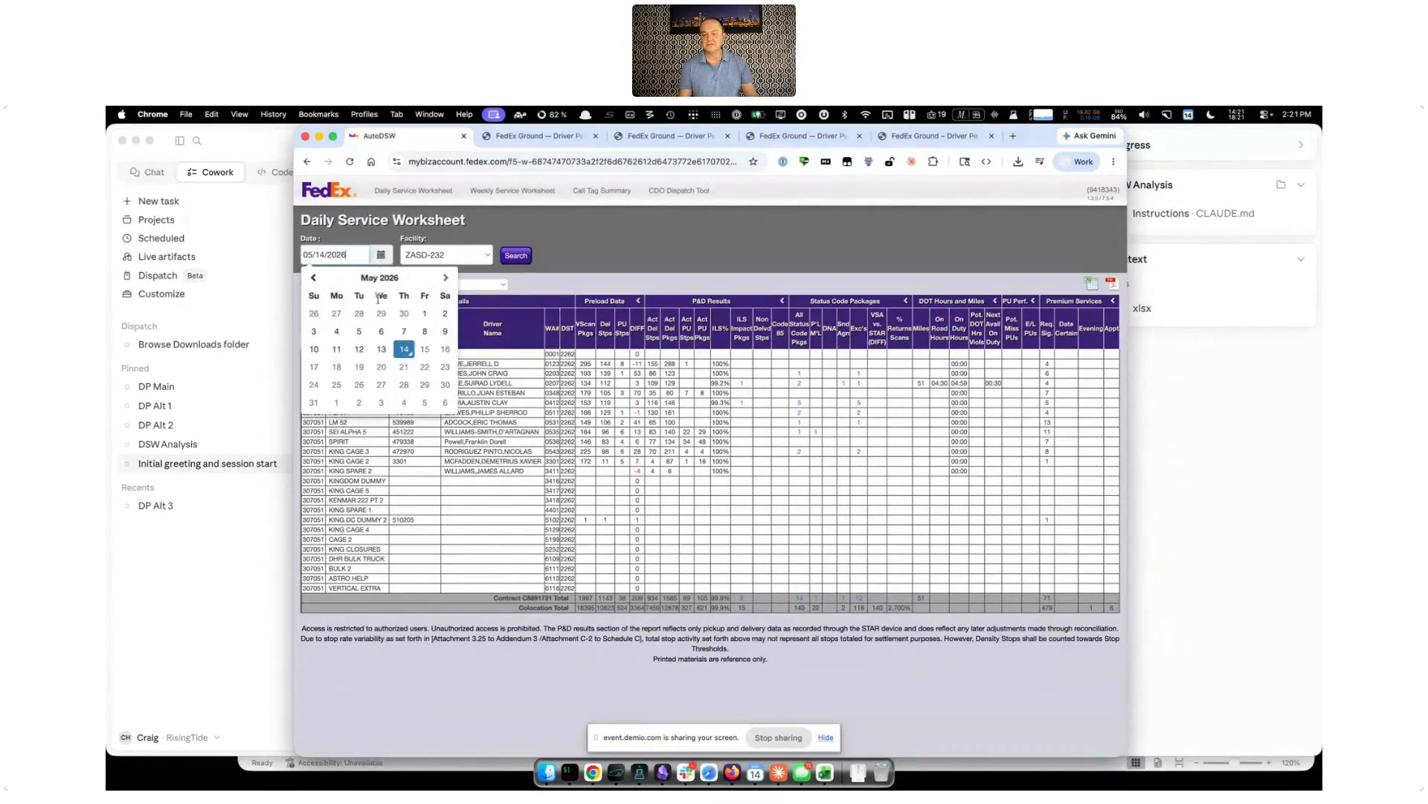
left_click(315, 331)
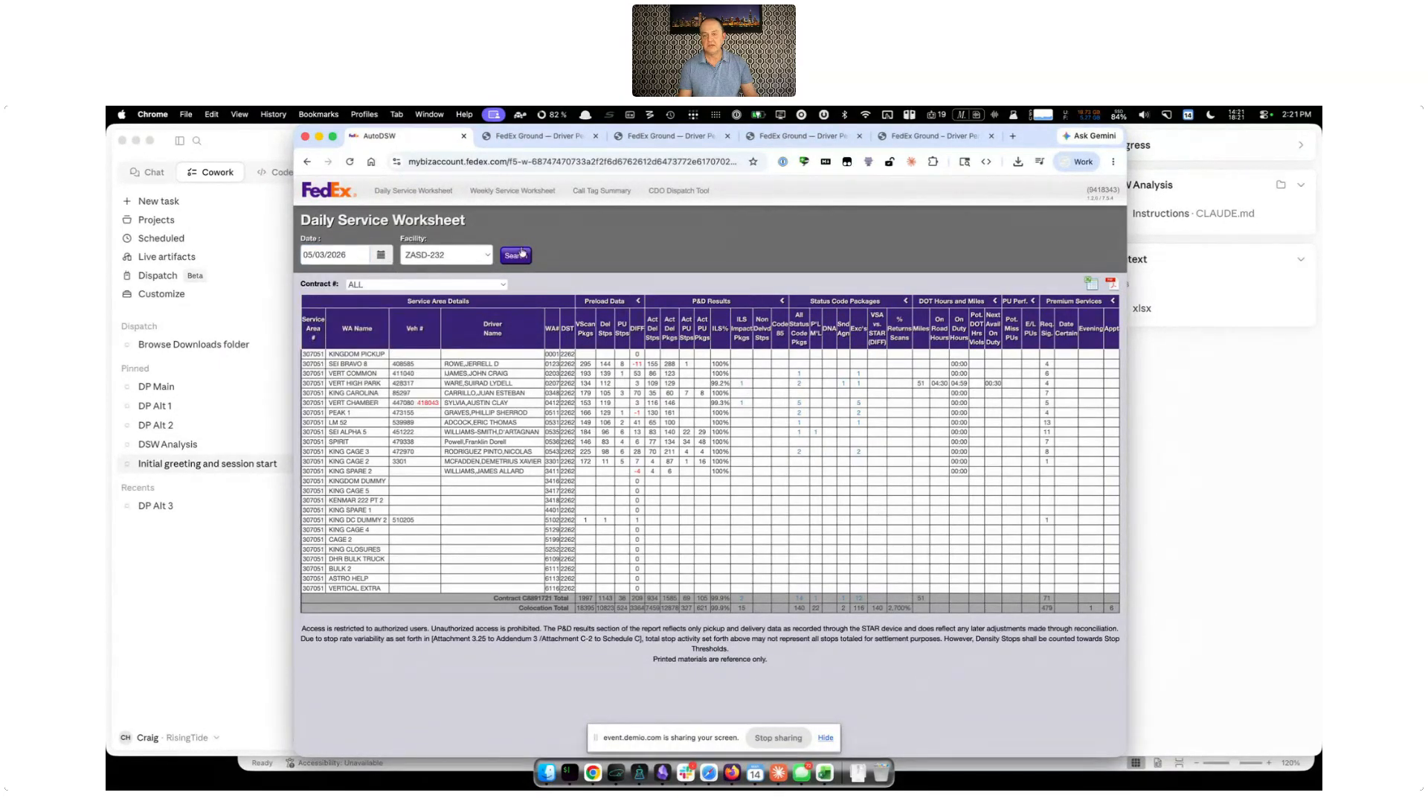
left_click(516, 255)
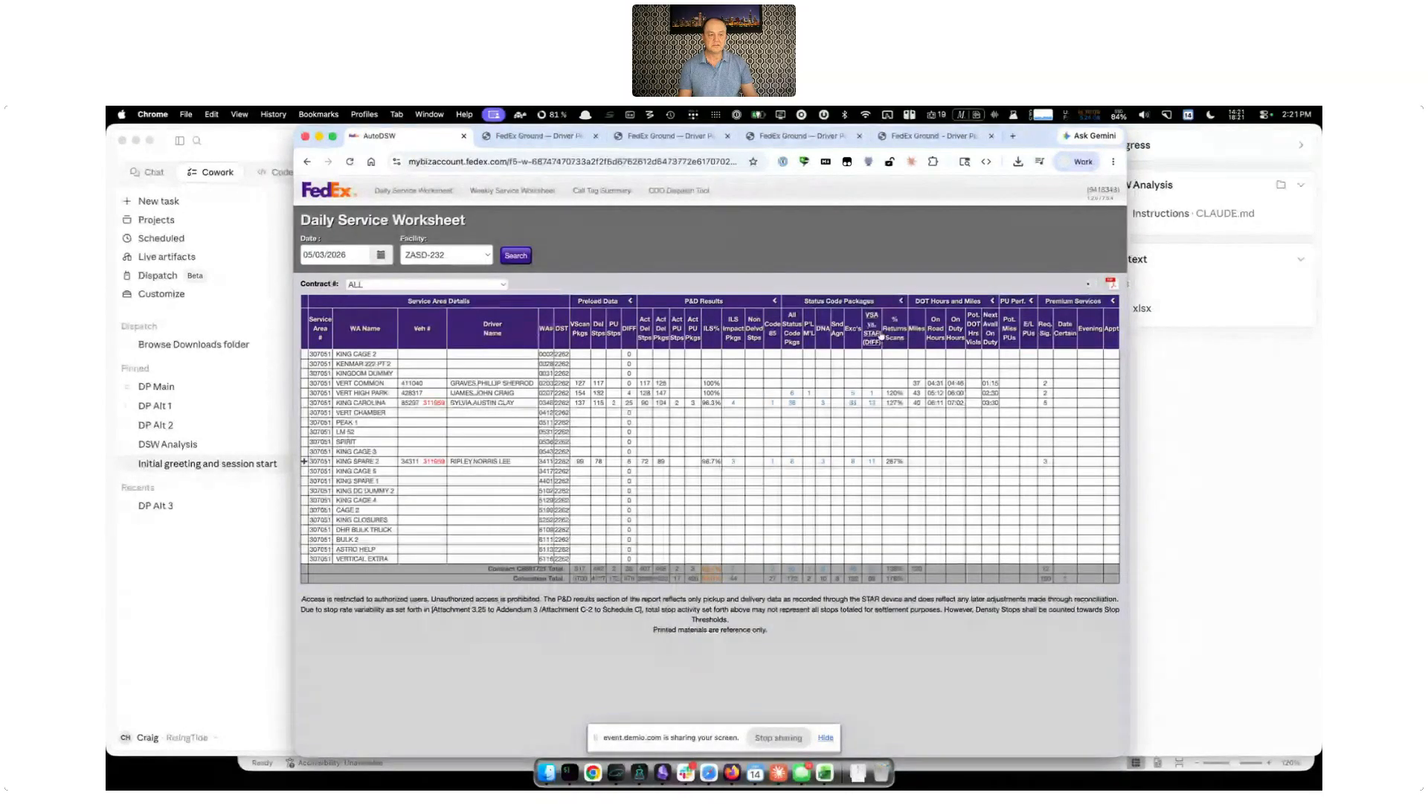
left_click(1091, 283)
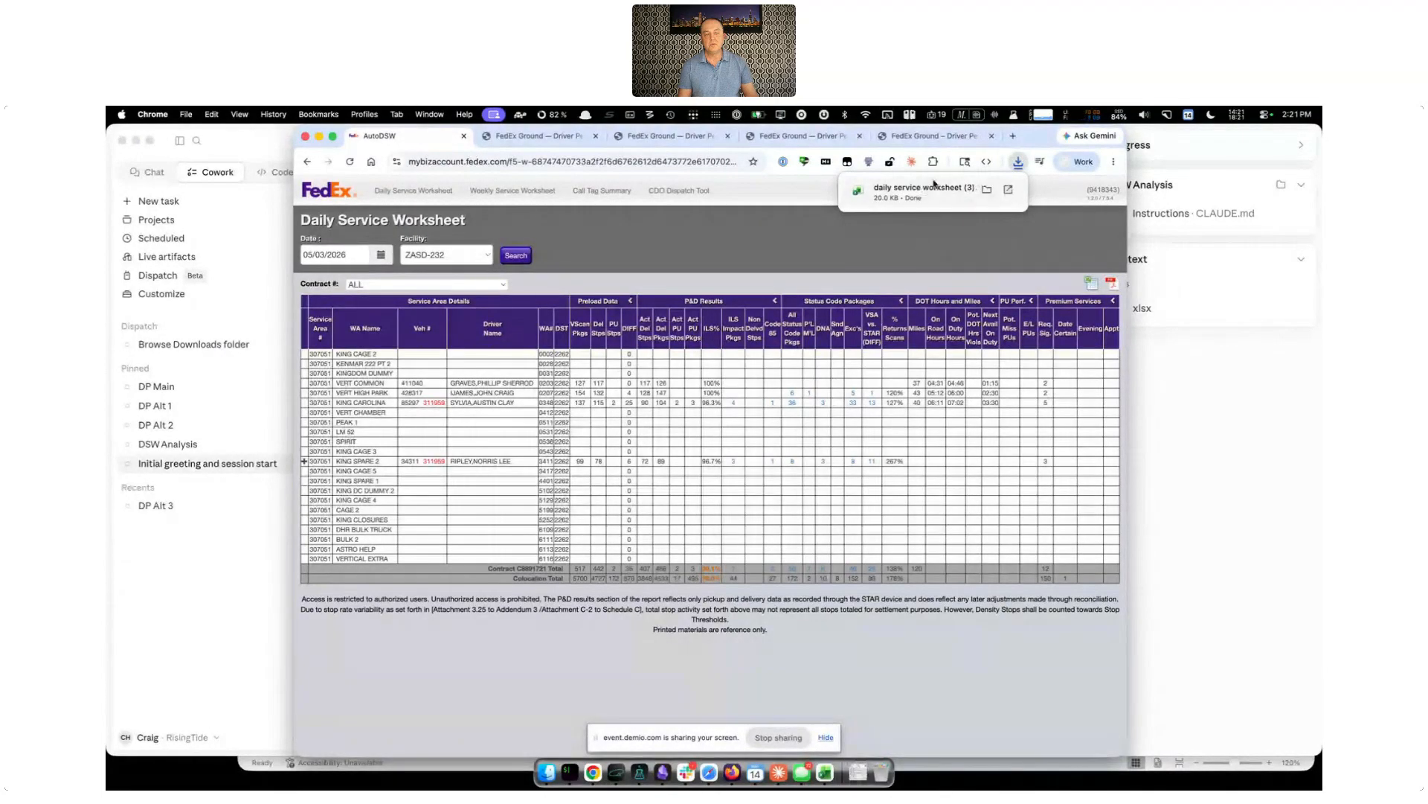
Enable the FedEx DSW Date Range Downloader script in Tampermonkey and download the daily worksheets from 04/26/2026 through 05/02/2026
left_click(847, 163)
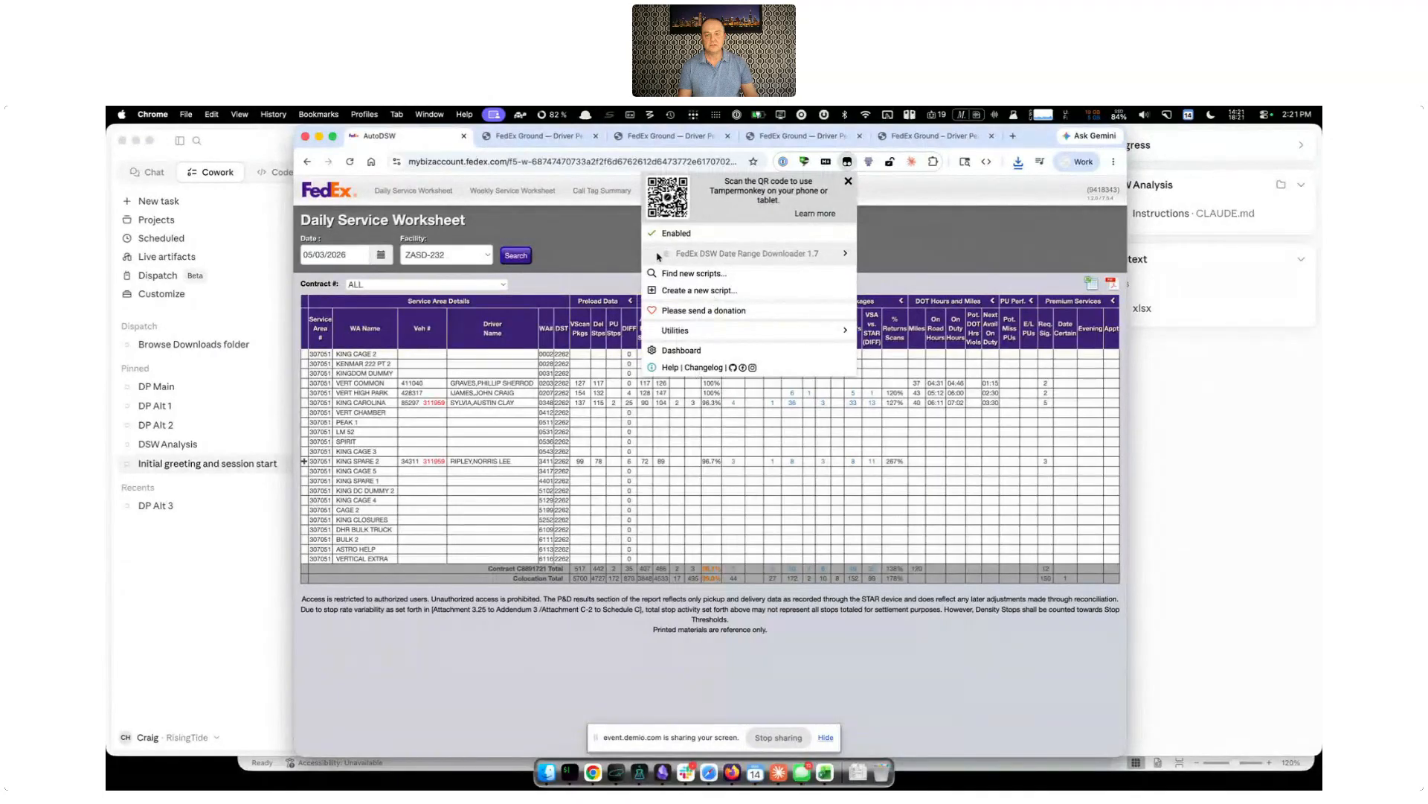
left_click(937, 248)
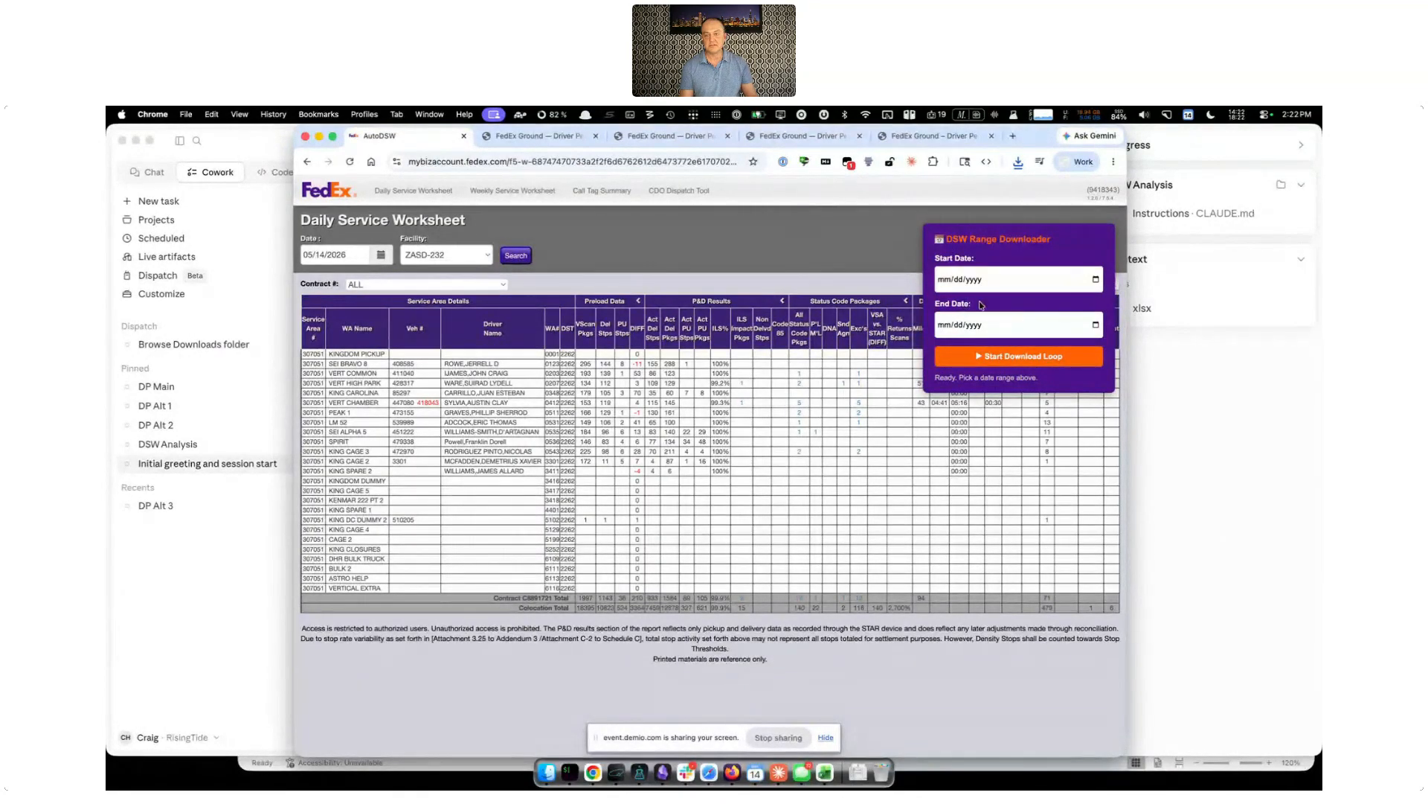
left_click(1095, 280)
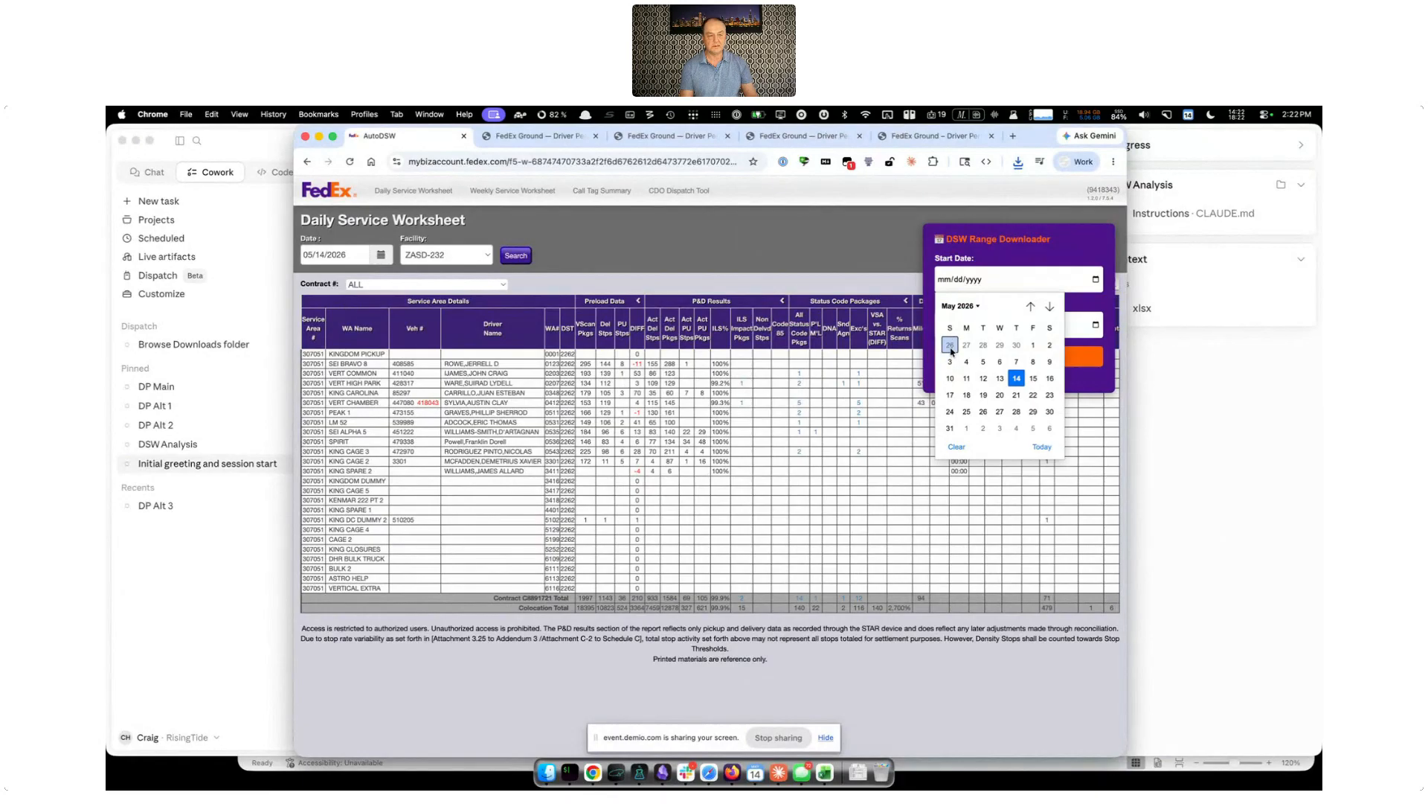
left_click(950, 346)
left_click(1096, 325)
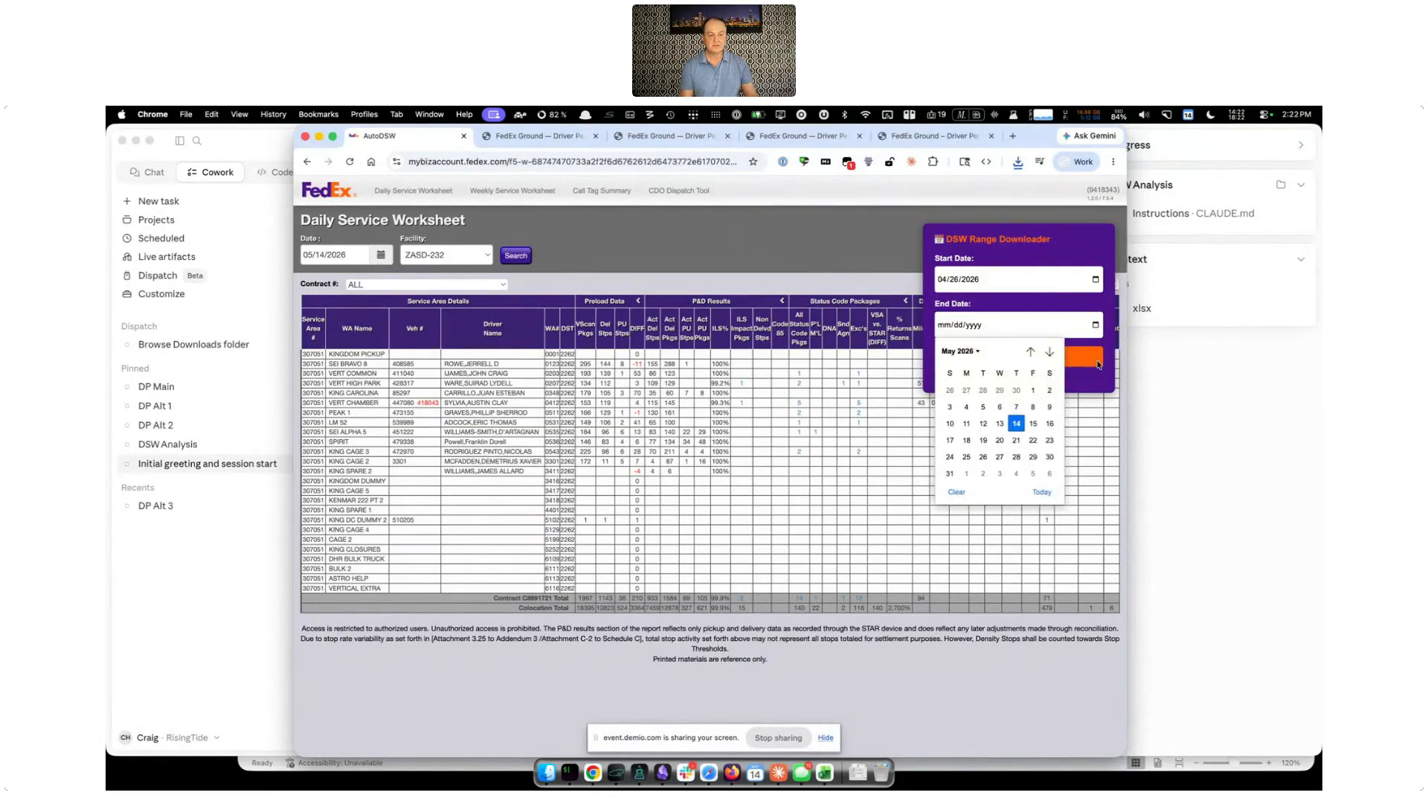
left_click(1049, 390)
left_click(1040, 359)
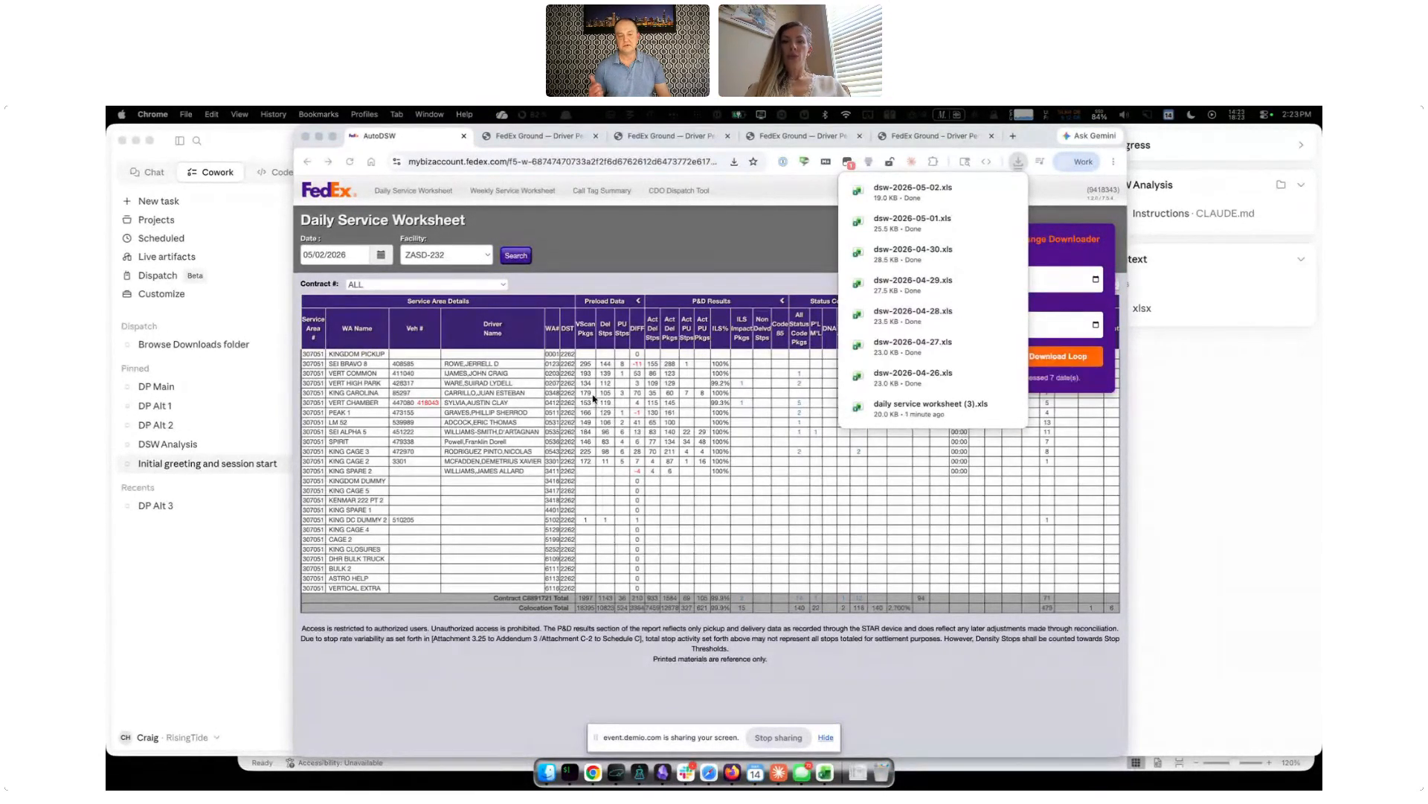
Open the Driver Performance Trends dashboard and examine the per-driver stops per hour for Tuesday 5/5 in the daily trend chart
left_click(665, 139)
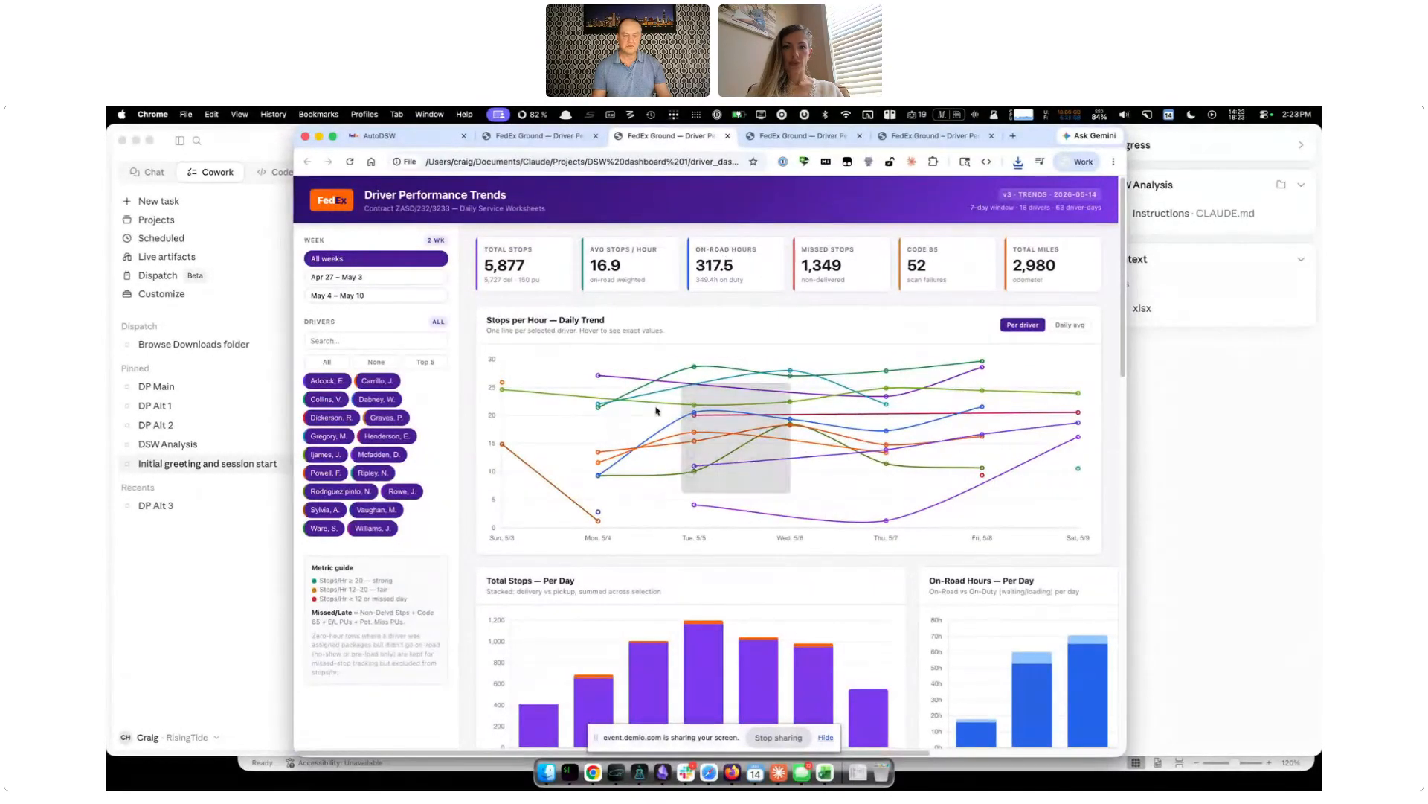
mouse_move(609, 495)
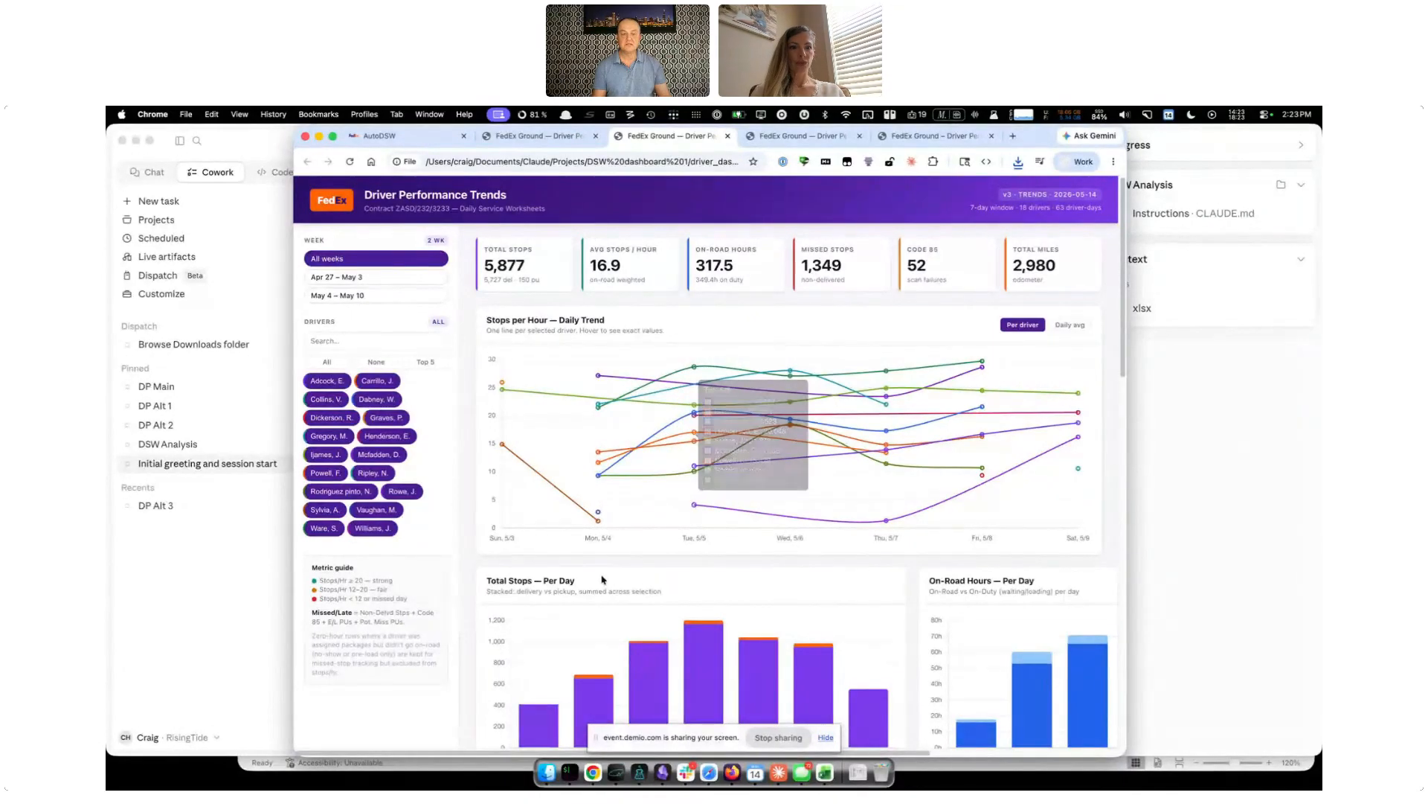
mouse_move(697, 532)
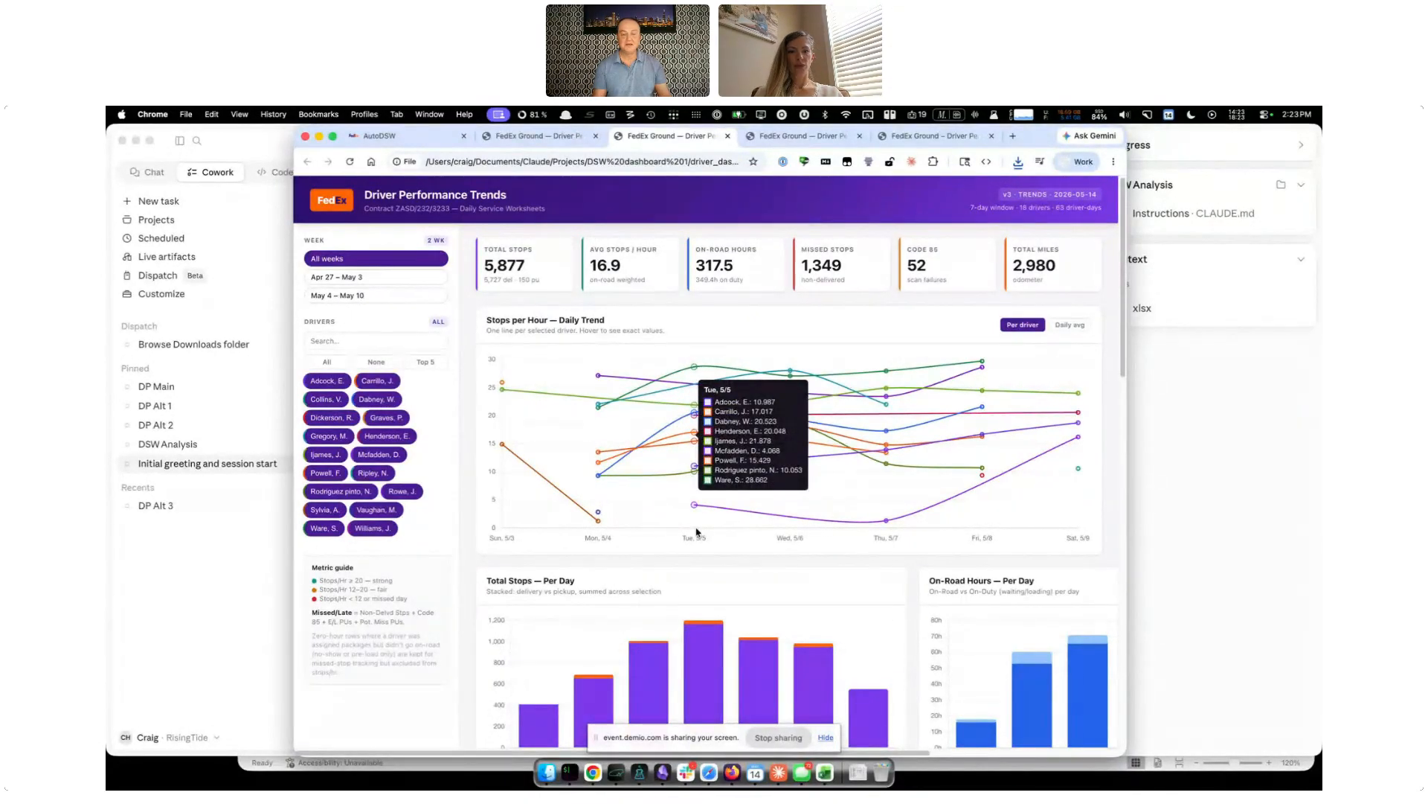